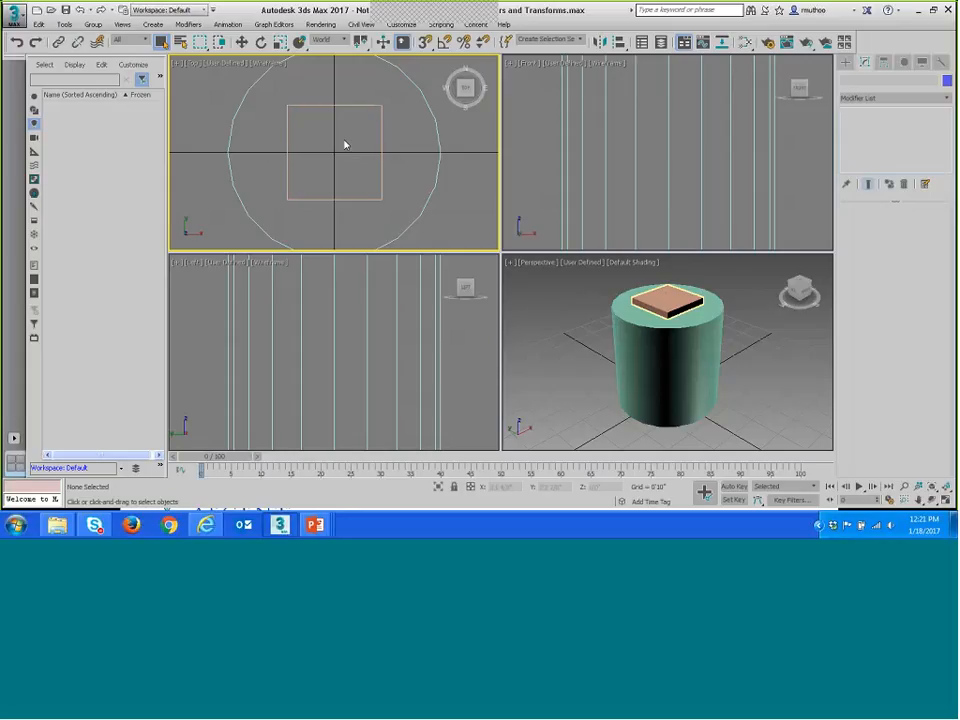
Create a rectangle spline by exact entry at X 0, Y 0, Z 3'2", with length 6", width 6" and corner radius 1".
{"action": "left_click", "coordinate": [846, 62]}
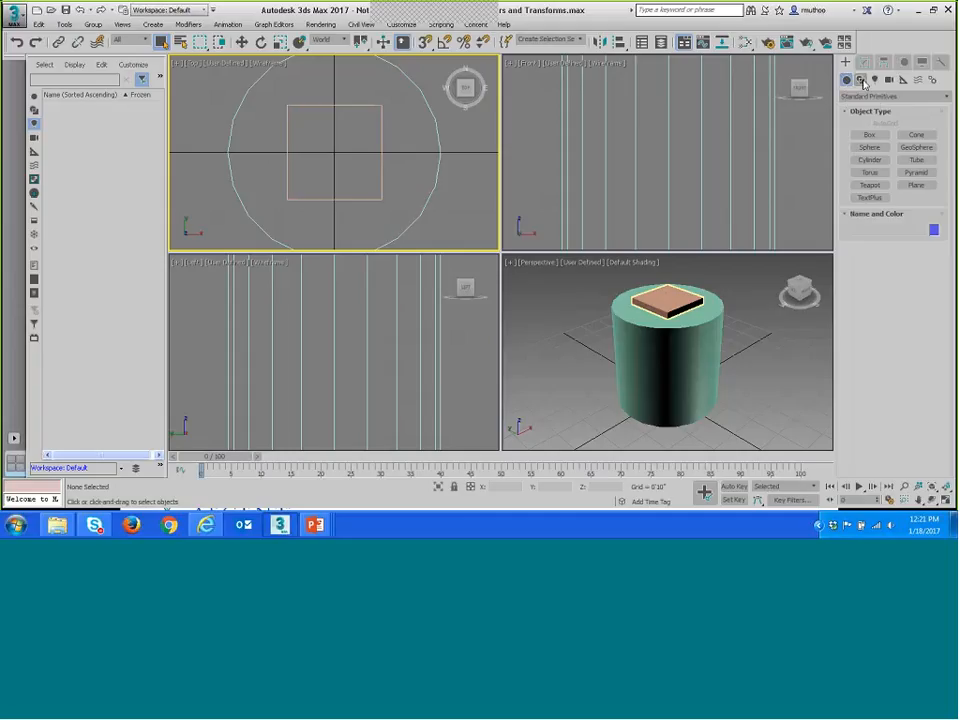
{"action": "left_click", "coordinate": [861, 80]}
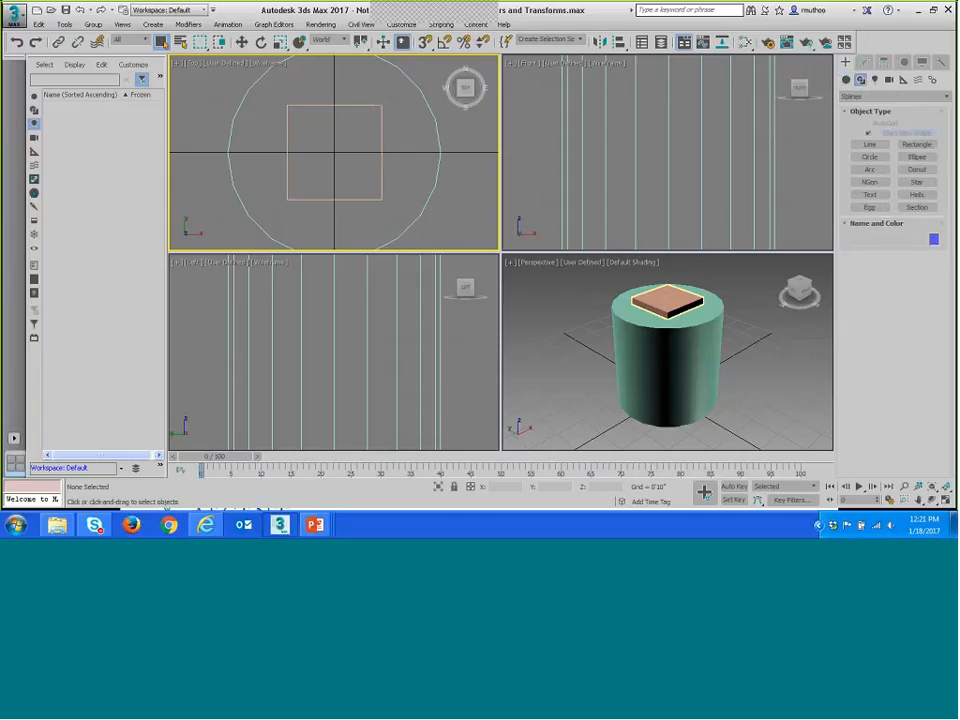
{"action": "left_click", "coordinate": [928, 145]}
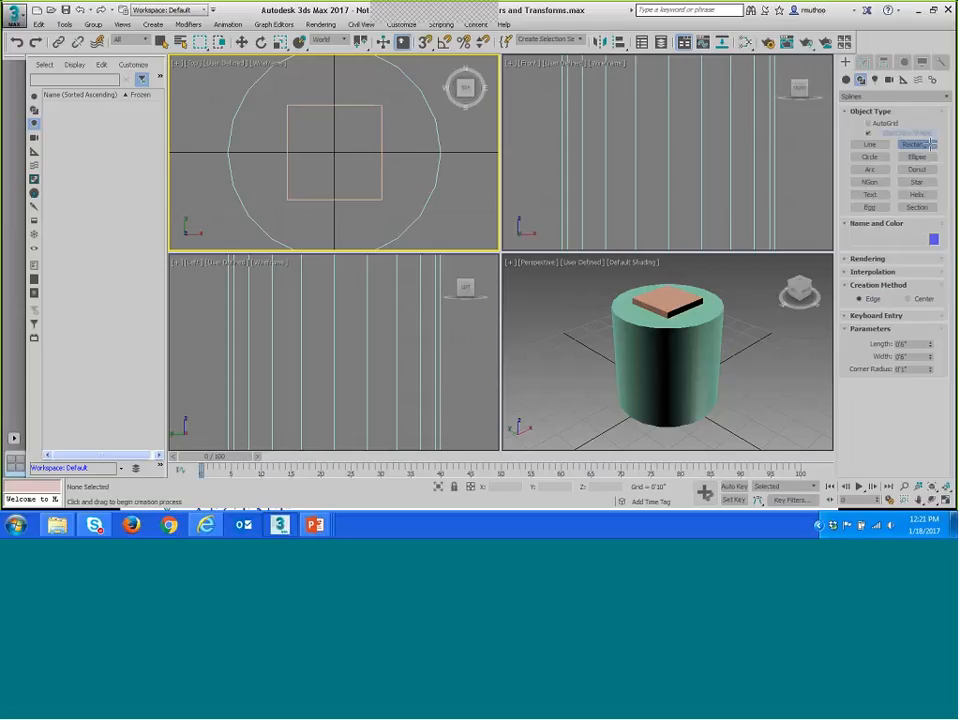
{"action": "left_click", "coordinate": [870, 316]}
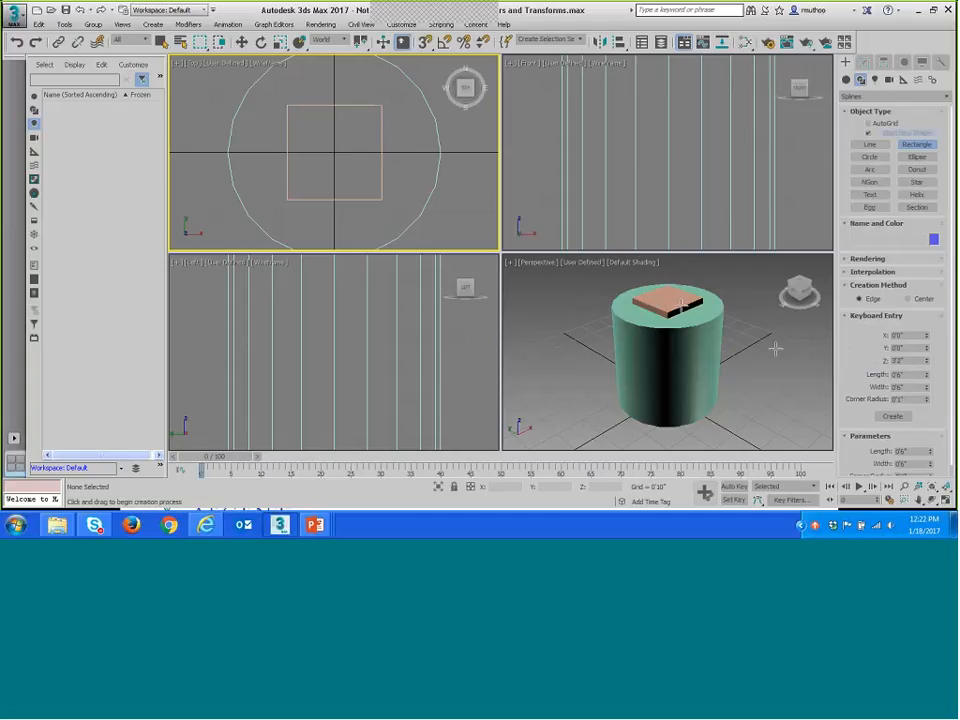
{"action": "left_click", "coordinate": [903, 347]}
{"action": "double_click", "coordinate": [897, 348]}
{"action": "double_click", "coordinate": [899, 360]}
{"action": "left_click_drag", "start_coordinate": [899, 360], "coordinate": [888, 360]}
{"action": "left_click", "coordinate": [919, 360]}
{"action": "double_click", "coordinate": [900, 388]}
{"action": "left_click", "coordinate": [910, 398]}
{"action": "left_click", "coordinate": [893, 417]}
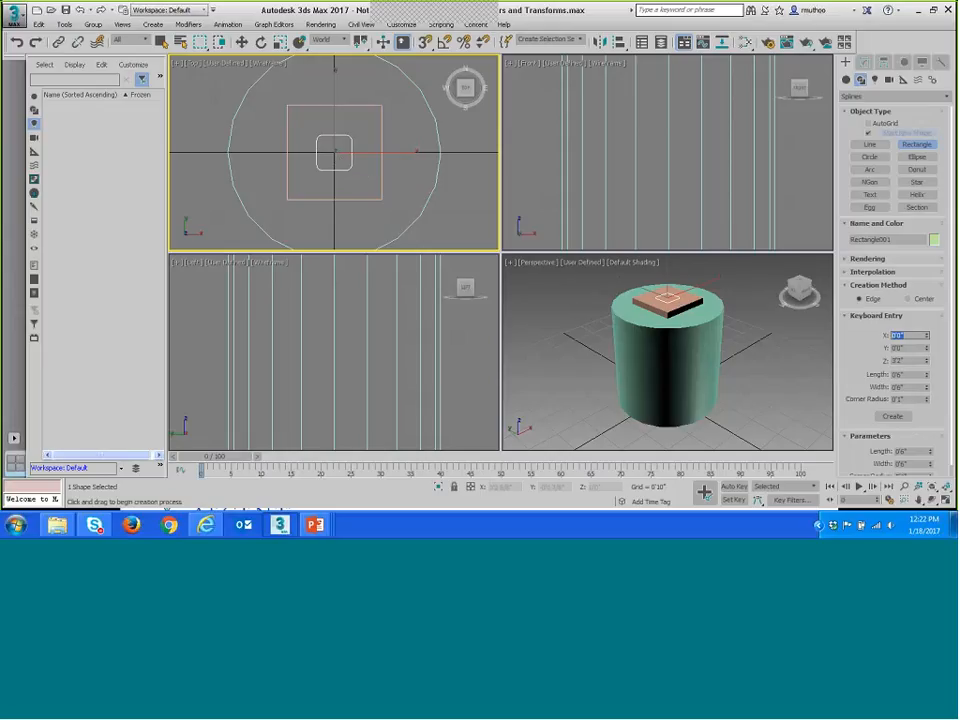
Apply an Extrude modifier to the rounded rectangle with an amount of 180 inches (15'0") and 1 segment.
{"action": "left_click", "coordinate": [866, 64]}
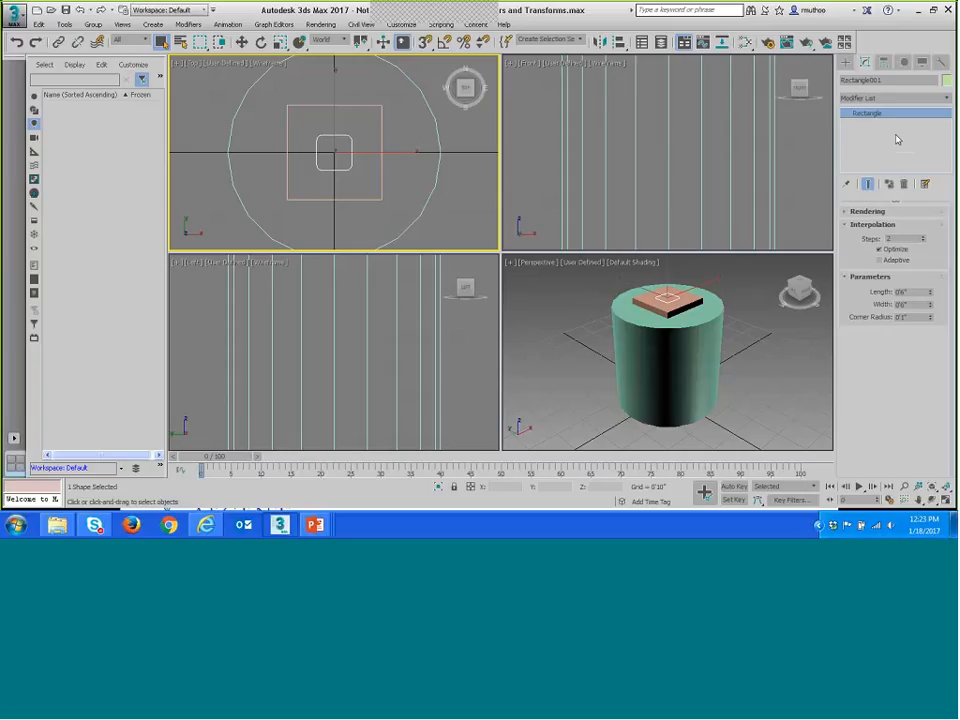
{"action": "left_click", "coordinate": [945, 98]}
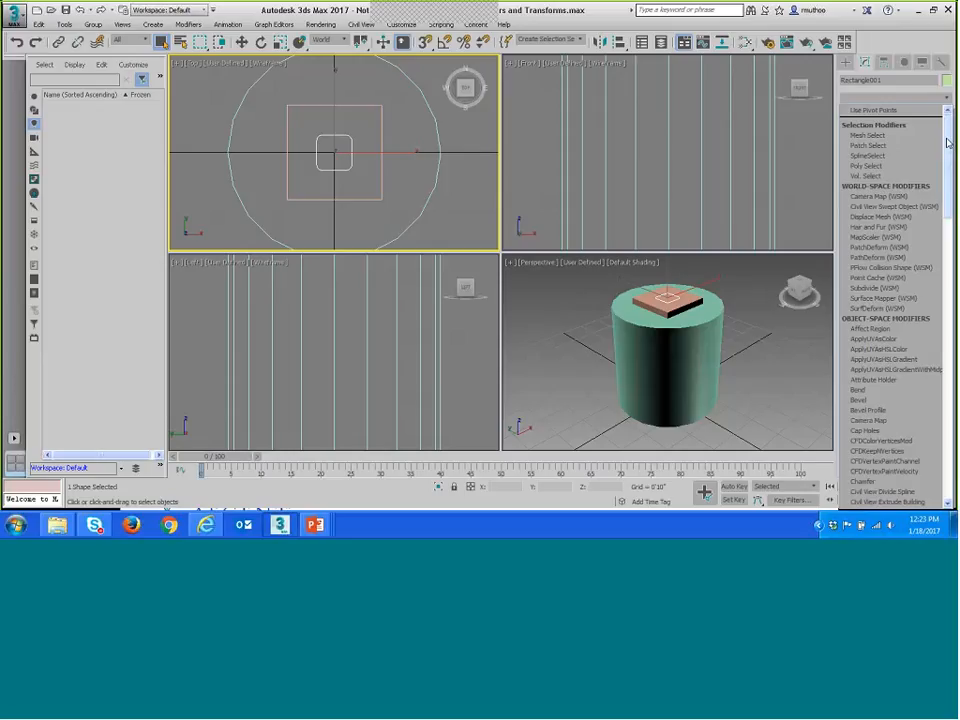
{"action": "left_click_drag", "start_coordinate": [947, 141], "coordinate": [940, 253]}
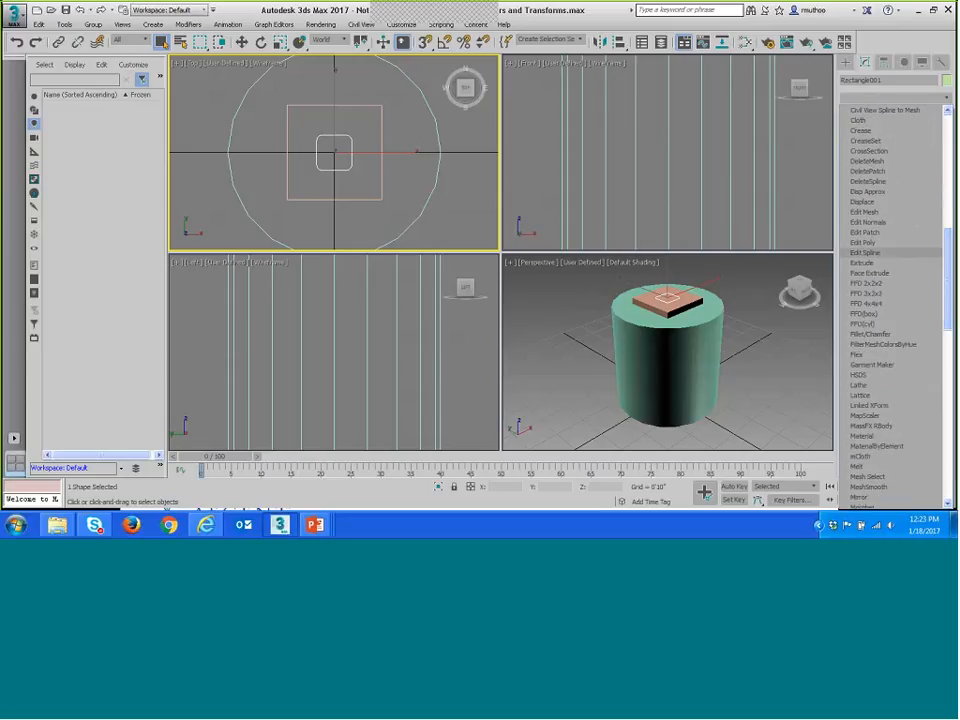
{"action": "left_click", "coordinate": [866, 263]}
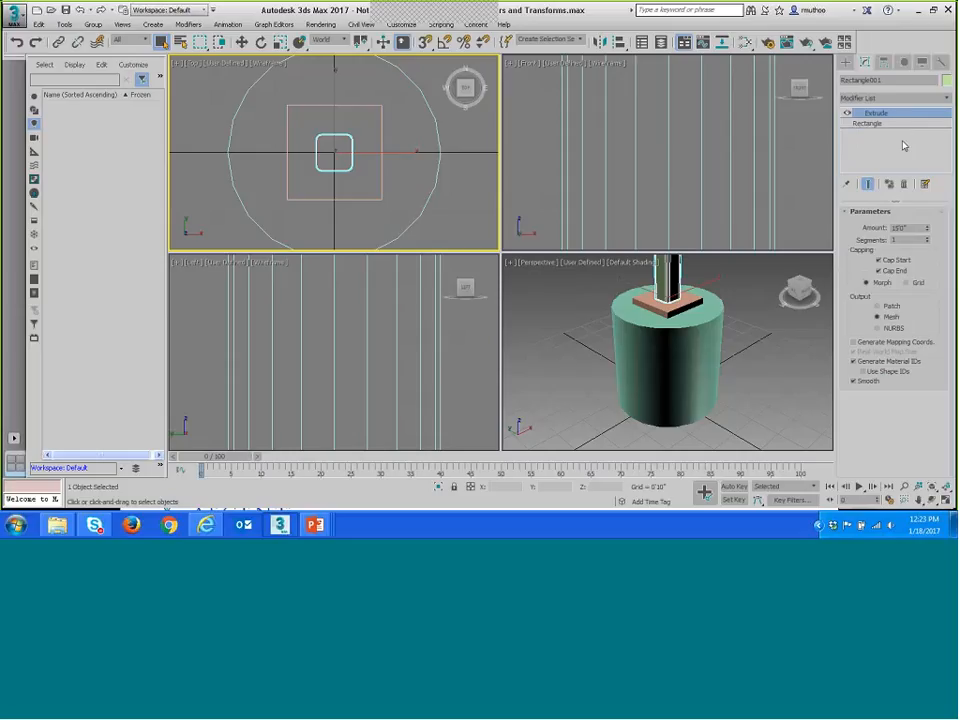
{"action": "left_click", "coordinate": [910, 228]}
{"action": "left_click_drag", "start_coordinate": [893, 228], "coordinate": [950, 230]}
{"action": "type", "text": "180"}
{"action": "key", "text": "Return"}
{"action": "double_click", "coordinate": [899, 240]}
{"action": "double_click", "coordinate": [913, 228]}
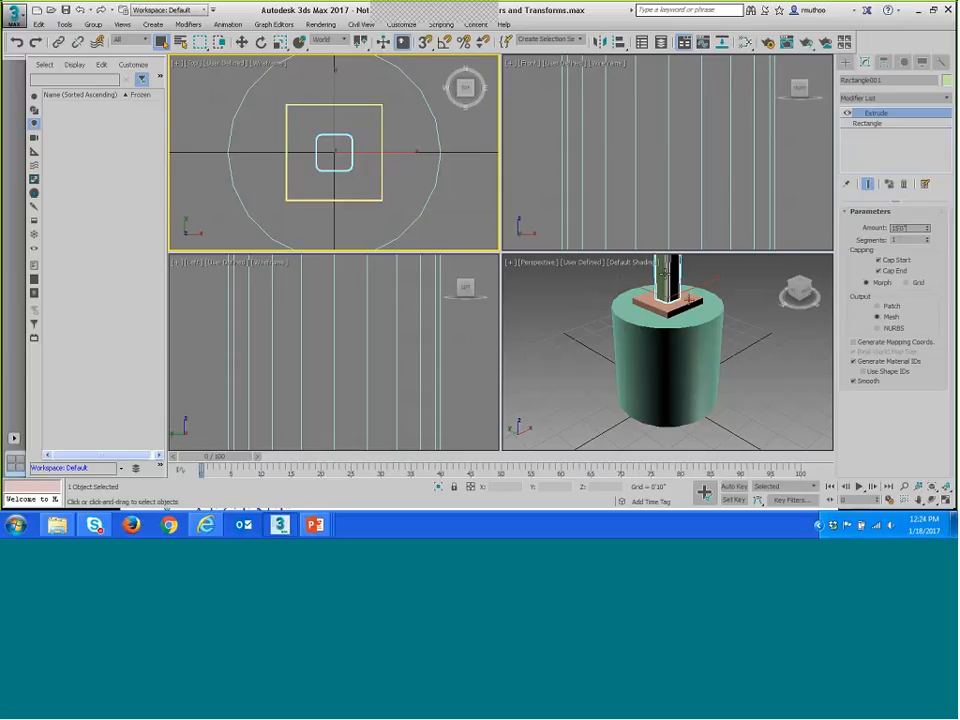
Examine the extruded pole in the perspective view, from its full height down to its rounded corners on the base plate.
{"action": "mouse_move", "coordinate": [687, 302]}
{"action": "middle_mouse_down"}
{"action": "mouse_move", "coordinate": [680, 346]}
{"action": "mouse_move", "coordinate": [679, 274]}
{"action": "mouse_move", "coordinate": [668, 341]}
{"action": "mouse_move", "coordinate": [689, 316]}
{"action": "middle_mouse_up"}
{"action": "scroll", "coordinate": [680, 346], "scroll_direction": "down", "scroll_amount": 5}
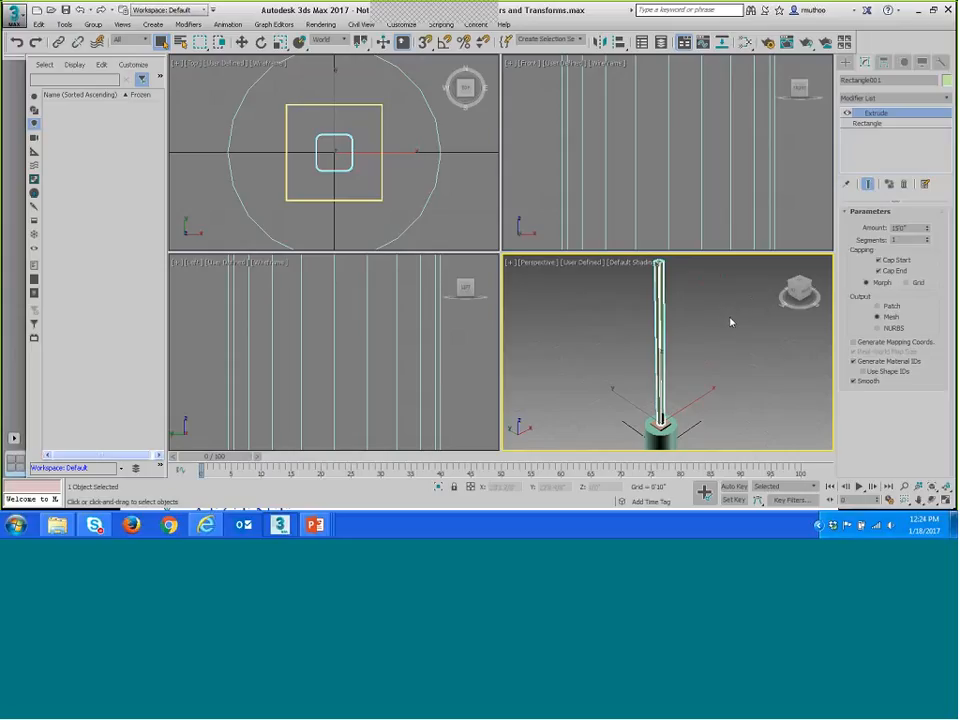
{"action": "scroll", "coordinate": [715, 323], "scroll_direction": "up", "scroll_amount": 5}
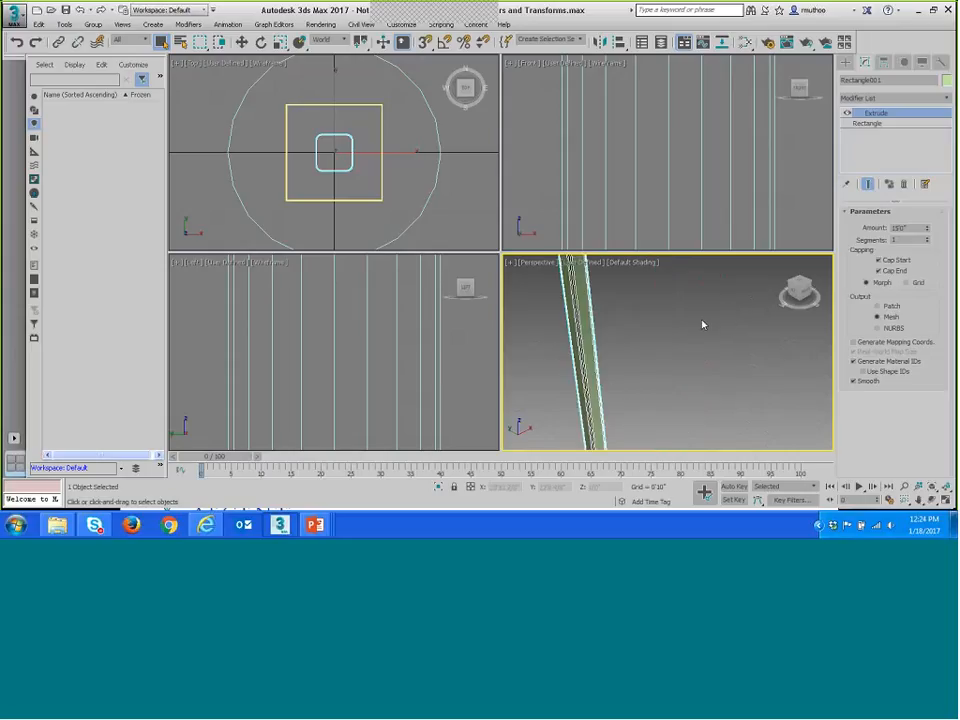
{"action": "middle_click_drag", "start_coordinate": [702, 321], "coordinate": [726, 240]}
{"action": "middle_click_drag", "start_coordinate": [671, 398], "coordinate": [679, 374]}
{"action": "scroll", "coordinate": [727, 333], "scroll_direction": "up", "scroll_amount": 4}
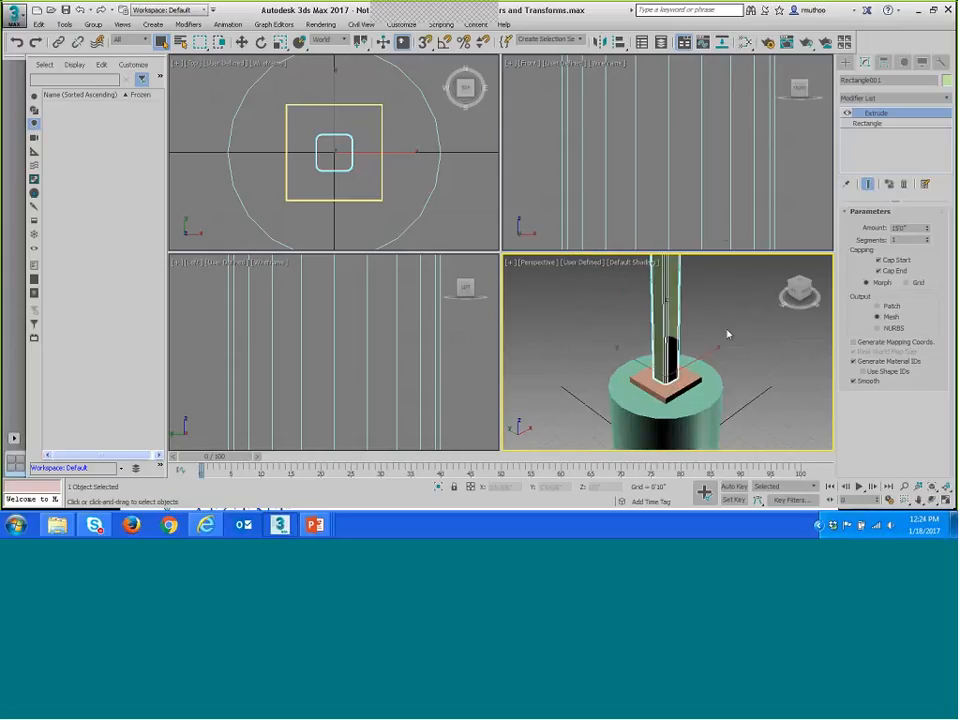
{"action": "scroll", "coordinate": [727, 333], "scroll_direction": "down", "scroll_amount": 1}
{"action": "middle_click_drag", "start_coordinate": [752, 310], "coordinate": [763, 264]}
{"action": "scroll", "coordinate": [756, 308], "scroll_direction": "up", "scroll_amount": 4}
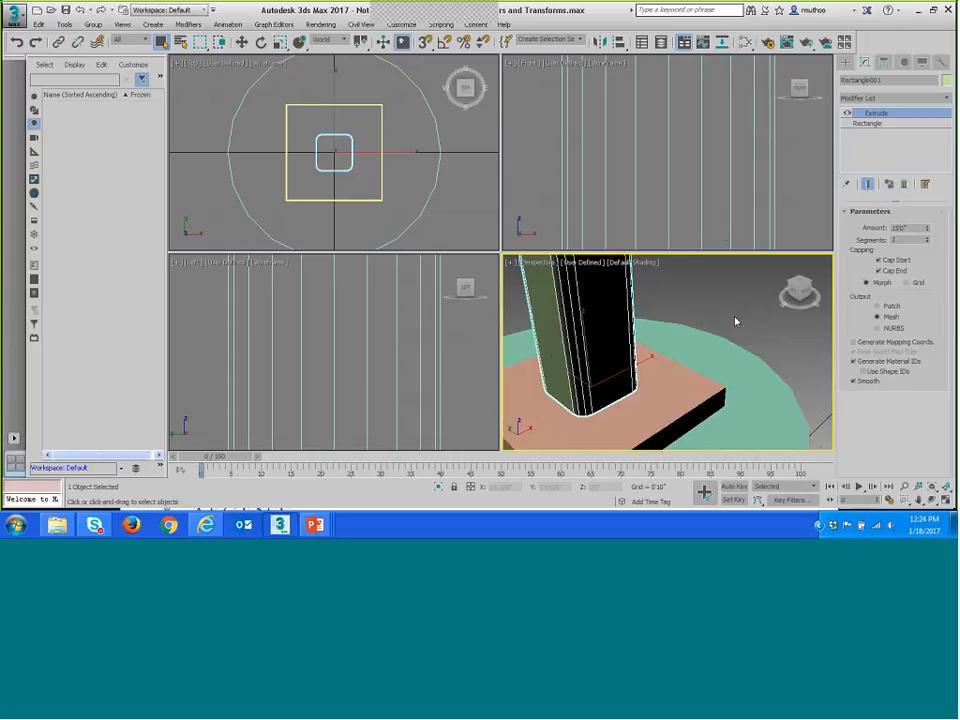
{"action": "middle_click_drag", "start_coordinate": [735, 321], "coordinate": [790, 282]}
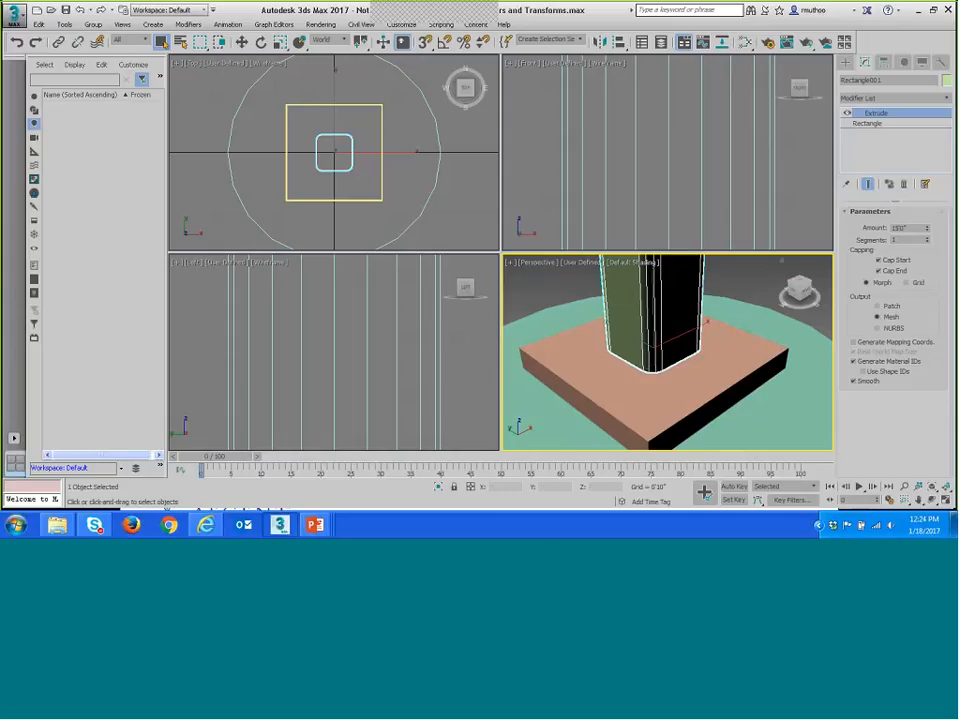
Try a higher interpolation step count on the pole's base rectangle, and set it back to 2.
{"action": "left_click", "coordinate": [862, 124]}
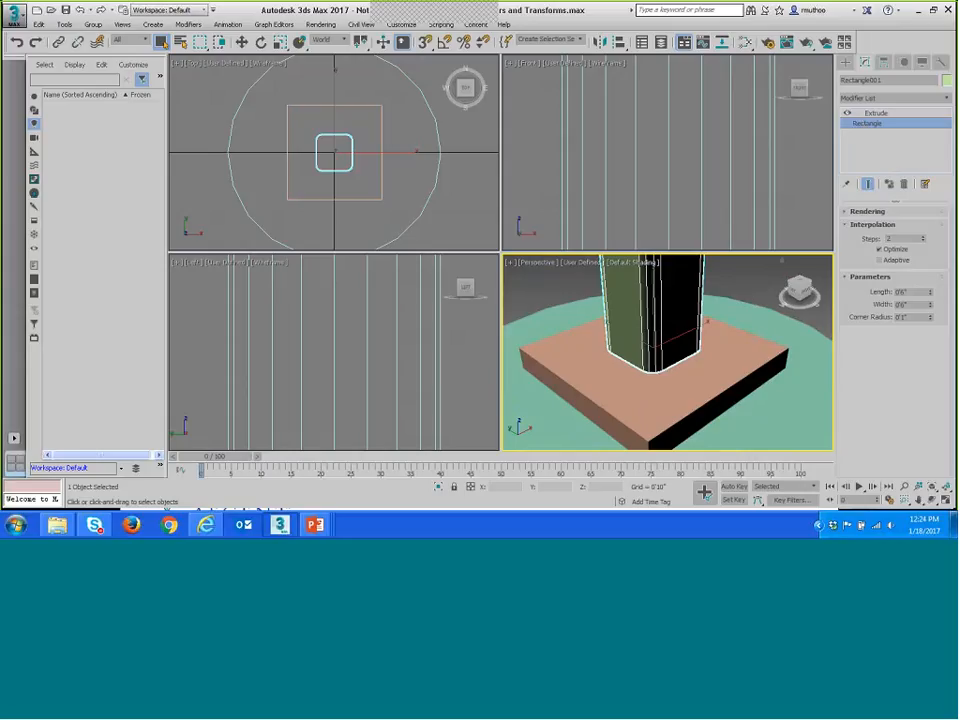
{"action": "double_click", "coordinate": [897, 238]}
{"action": "key", "text": "Return"}
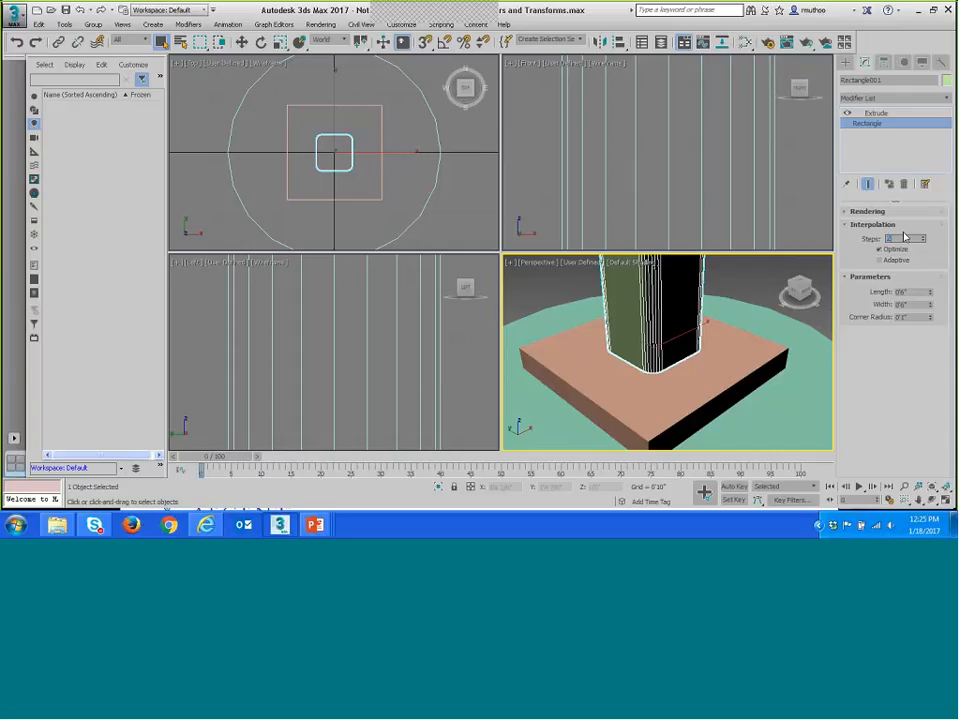
{"action": "type", "text": "2"}
{"action": "key", "text": "Return"}
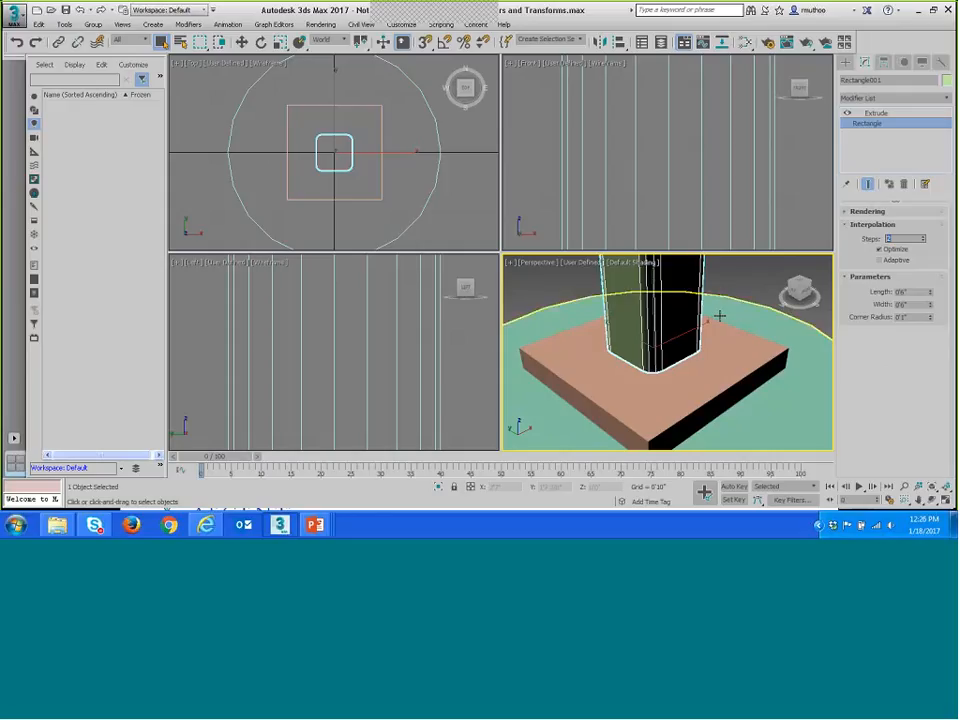
Add a Taper modifier above the pole's Extrude modifier.
{"action": "left_click", "coordinate": [690, 301]}
{"action": "scroll", "coordinate": [690, 301], "scroll_direction": "down", "scroll_amount": 5}
{"action": "middle_click_drag", "start_coordinate": [665, 314], "coordinate": [701, 379]}
{"action": "scroll", "coordinate": [669, 351], "scroll_direction": "down", "scroll_amount": 6}
{"action": "scroll", "coordinate": [677, 355], "scroll_direction": "up", "scroll_amount": 3}
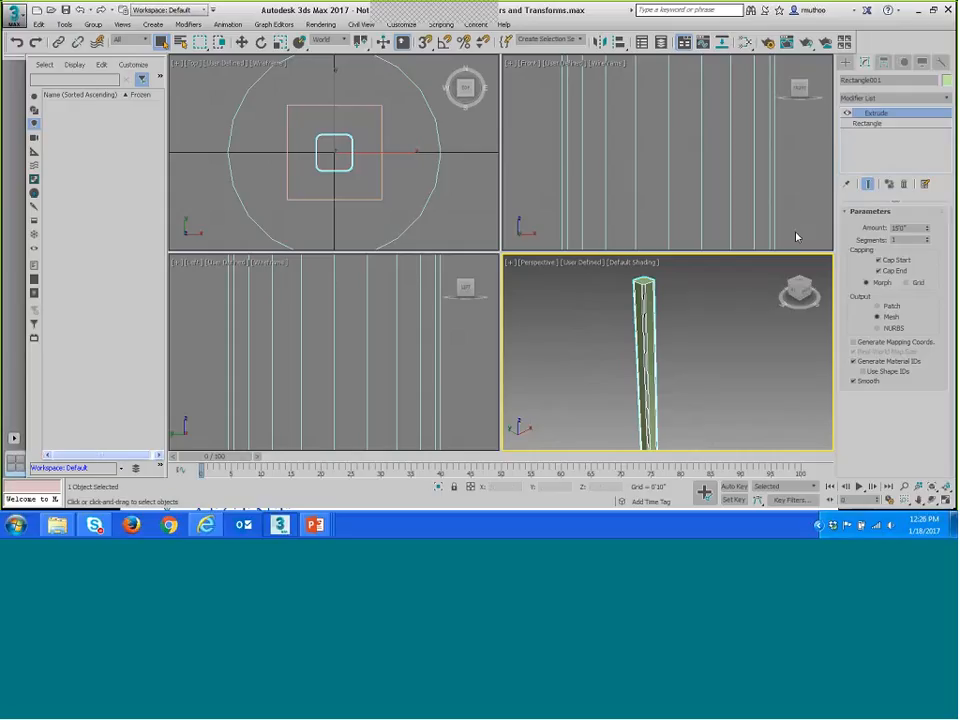
{"action": "left_click", "coordinate": [948, 100]}
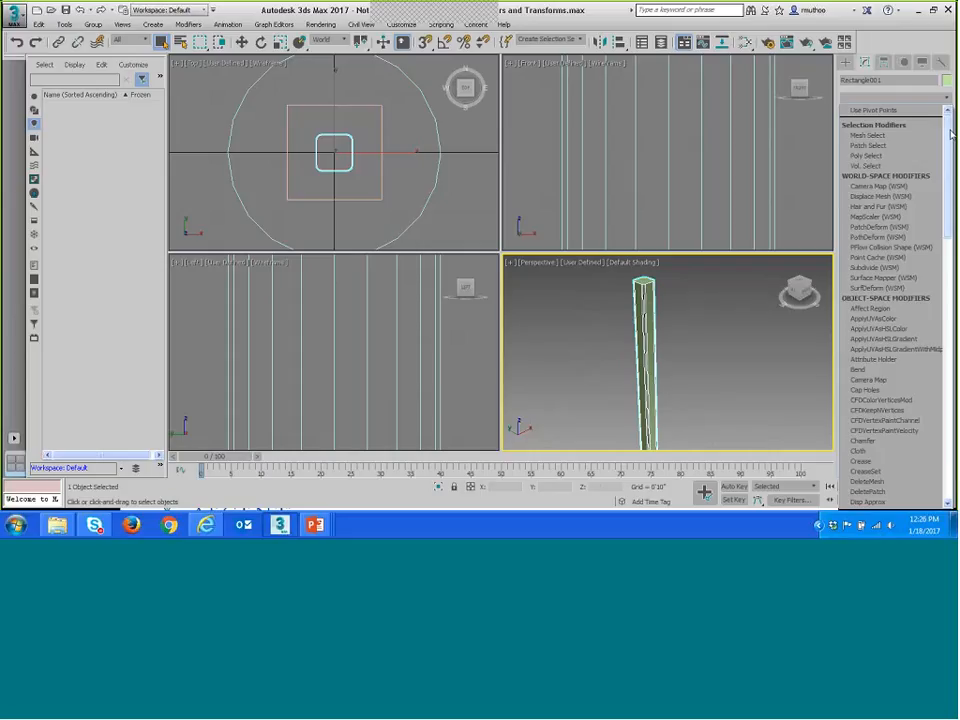
{"action": "left_click_drag", "start_coordinate": [951, 133], "coordinate": [948, 140]}
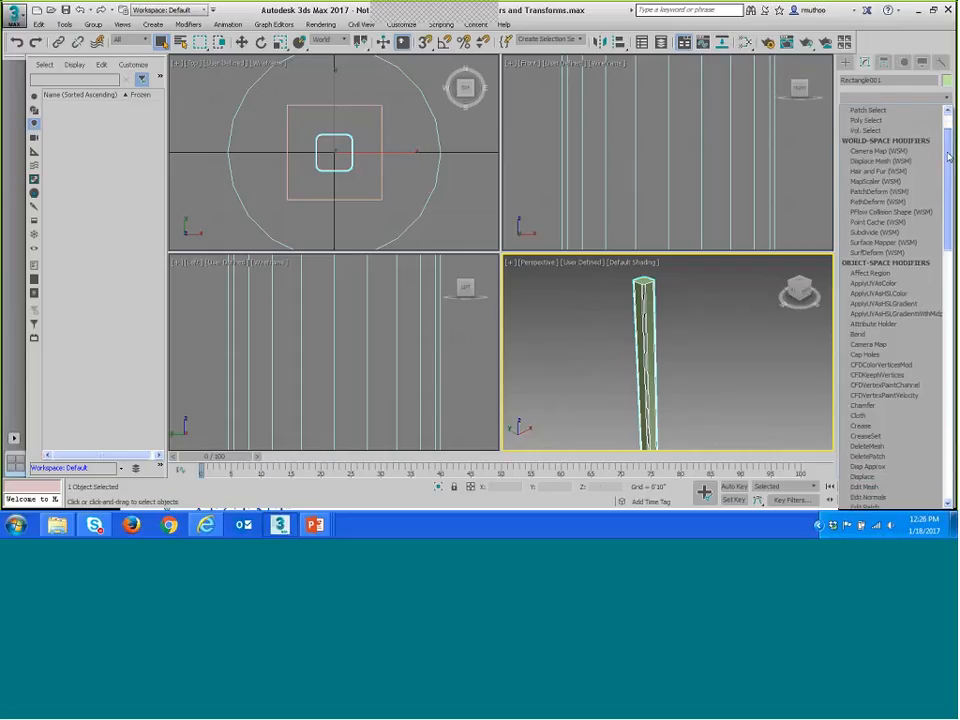
{"action": "left_click_drag", "start_coordinate": [948, 140], "coordinate": [946, 378]}
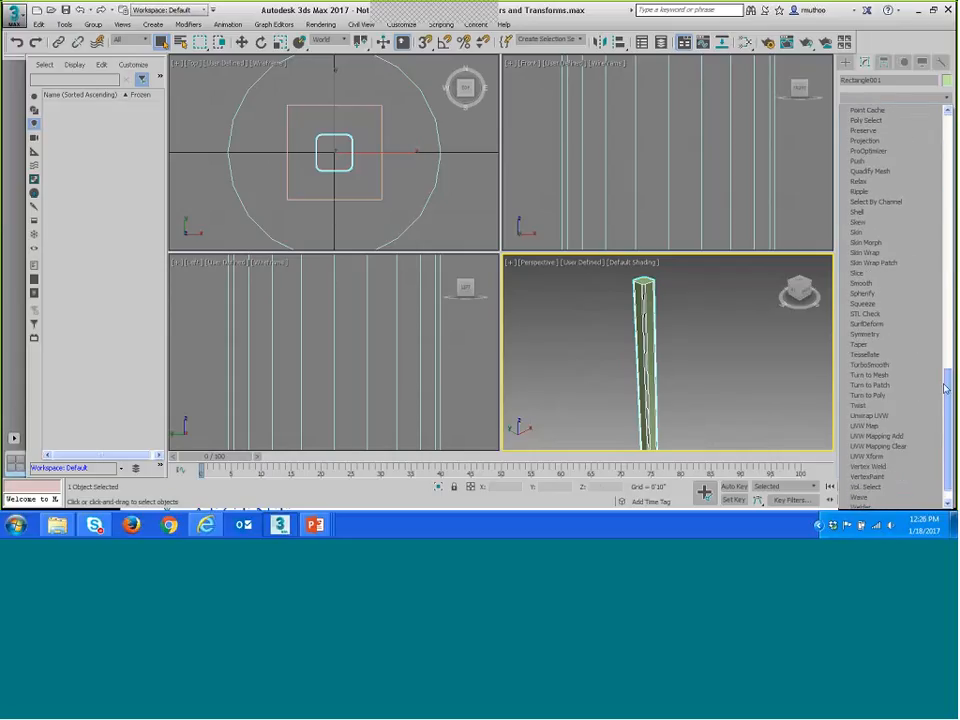
{"action": "scroll", "coordinate": [880, 392], "scroll_direction": "down", "scroll_amount": 1}
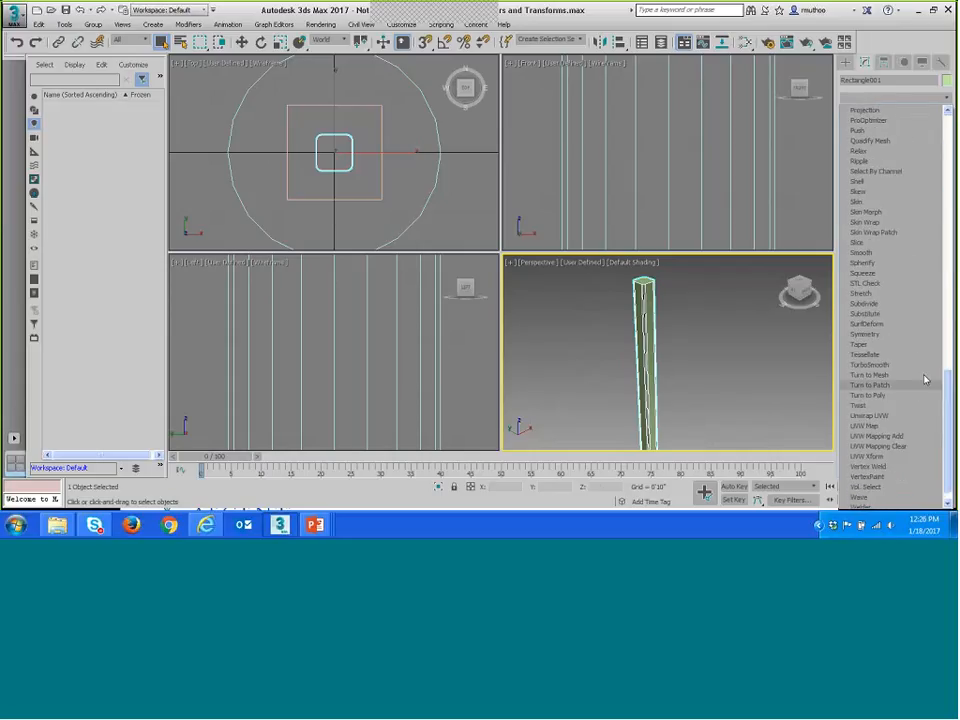
{"action": "left_click", "coordinate": [860, 345]}
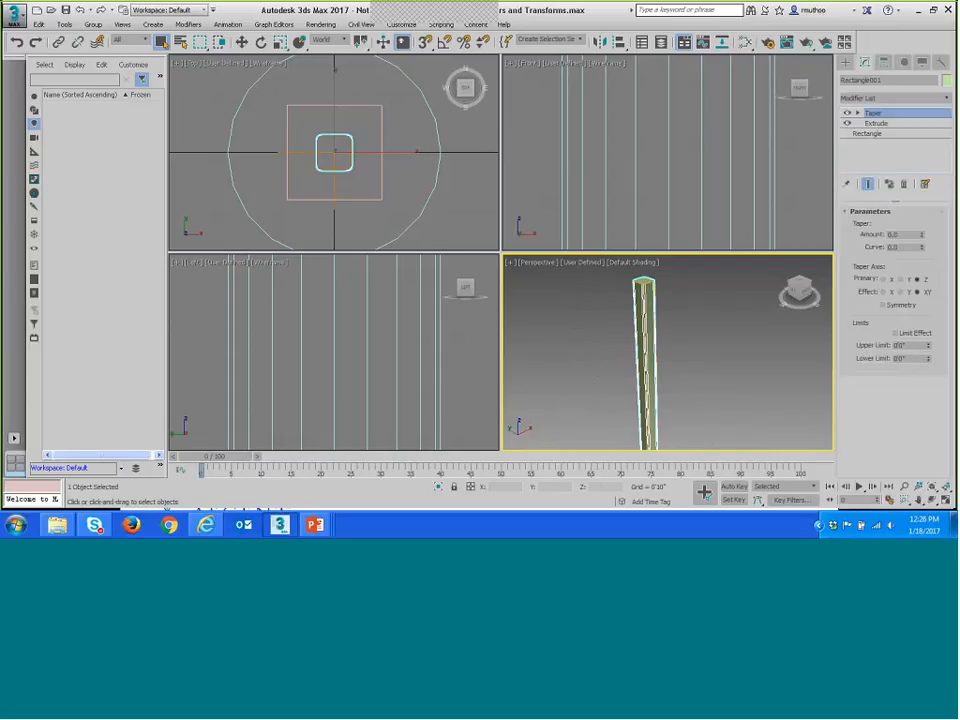
Set the pole's Taper amount to 0.5.
{"action": "middle_click_drag", "start_coordinate": [714, 332], "coordinate": [683, 298], "text": "alt"}
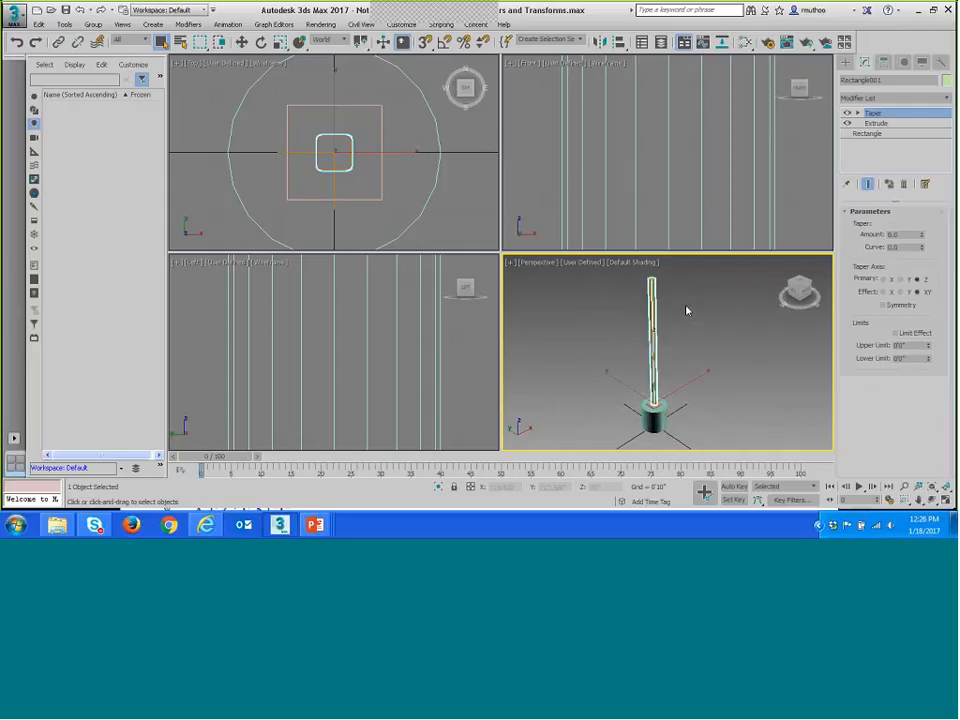
{"action": "scroll", "coordinate": [697, 330], "scroll_direction": "up", "scroll_amount": 3}
{"action": "middle_click_drag", "start_coordinate": [700, 340], "coordinate": [719, 364], "text": "alt"}
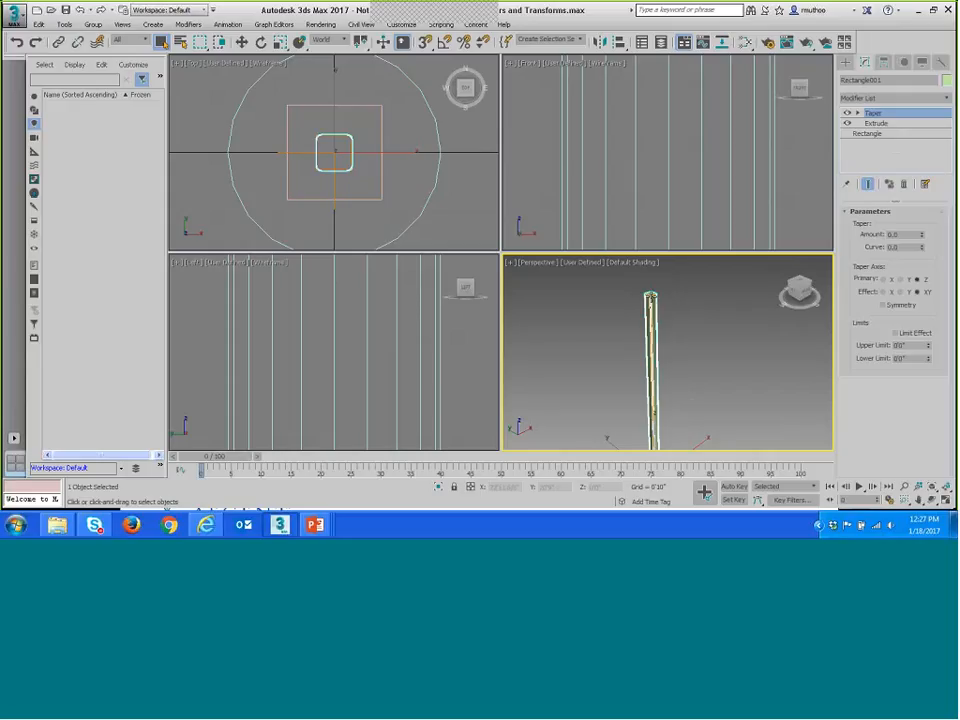
{"action": "double_click", "coordinate": [908, 234]}
{"action": "type", "text": "0.5"}
{"action": "key", "text": "Return"}
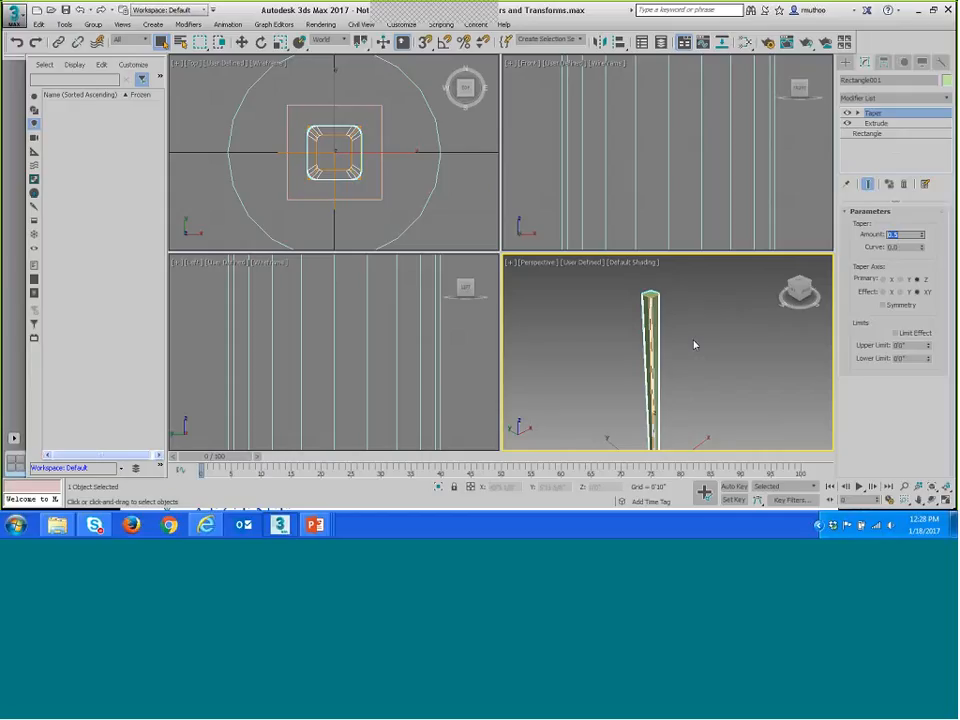
{"action": "key", "text": "Return"}
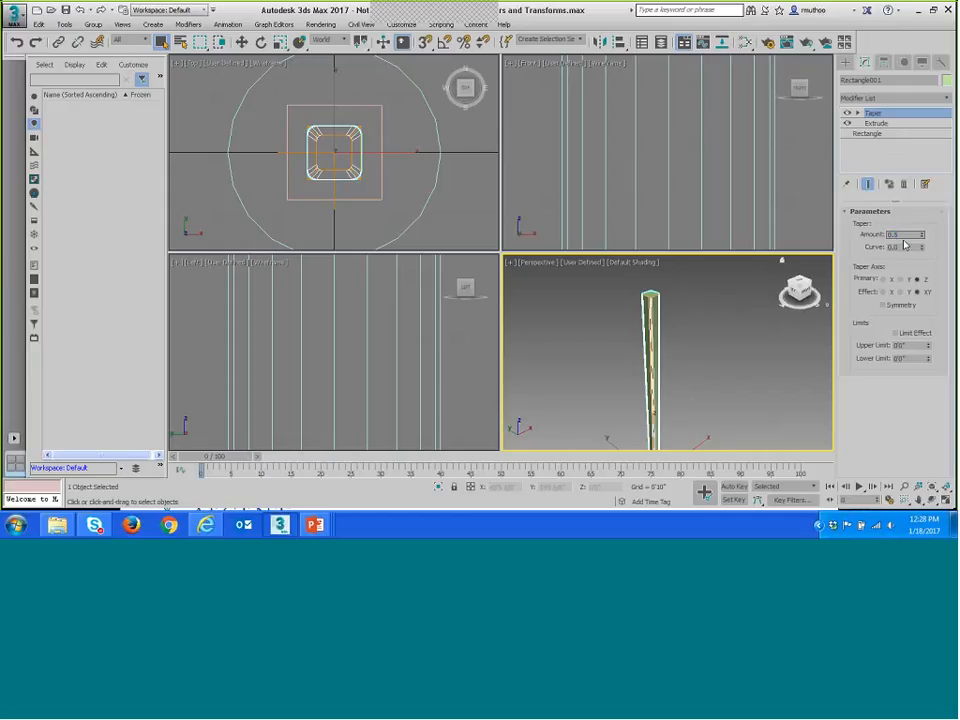
Set the Taper amount to -0.5 so the pole narrows toward its top.
{"action": "type", "text": "3.5"}
{"action": "type", "text": "-0.5"}
{"action": "key", "text": "Return"}
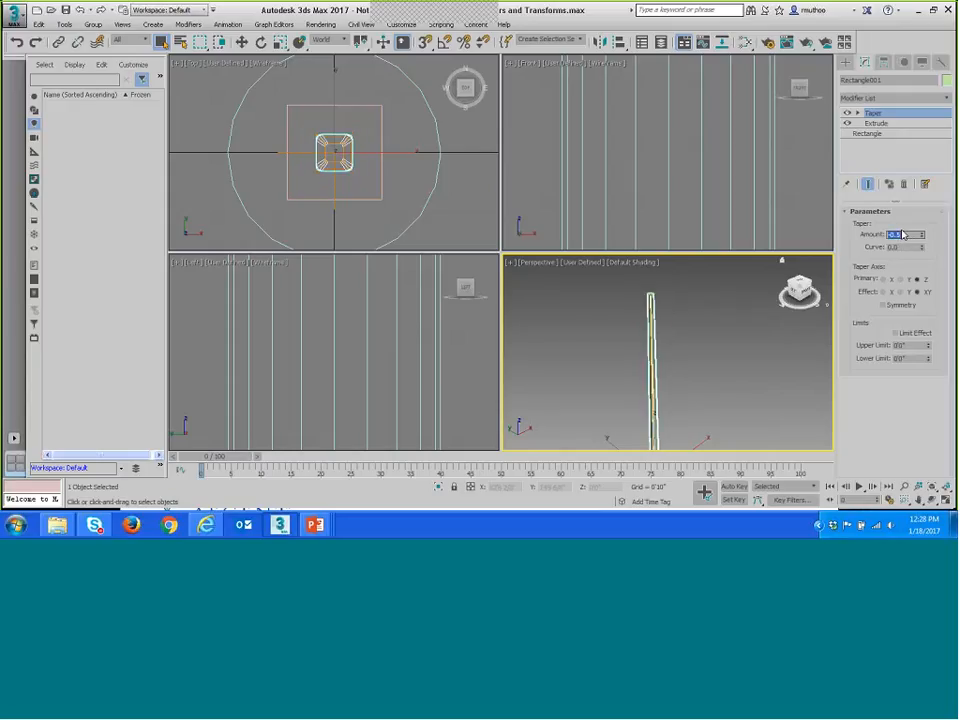
Examine the tapered pole in an enlarged perspective view, and review its Extrude and Rectangle parameters in the modifier stack.
{"action": "middle_click_drag", "start_coordinate": [745, 393], "coordinate": [738, 357]}
{"action": "scroll", "coordinate": [749, 357], "scroll_direction": "down", "scroll_amount": 2}
{"action": "scroll", "coordinate": [705, 347], "scroll_direction": "up", "scroll_amount": 3}
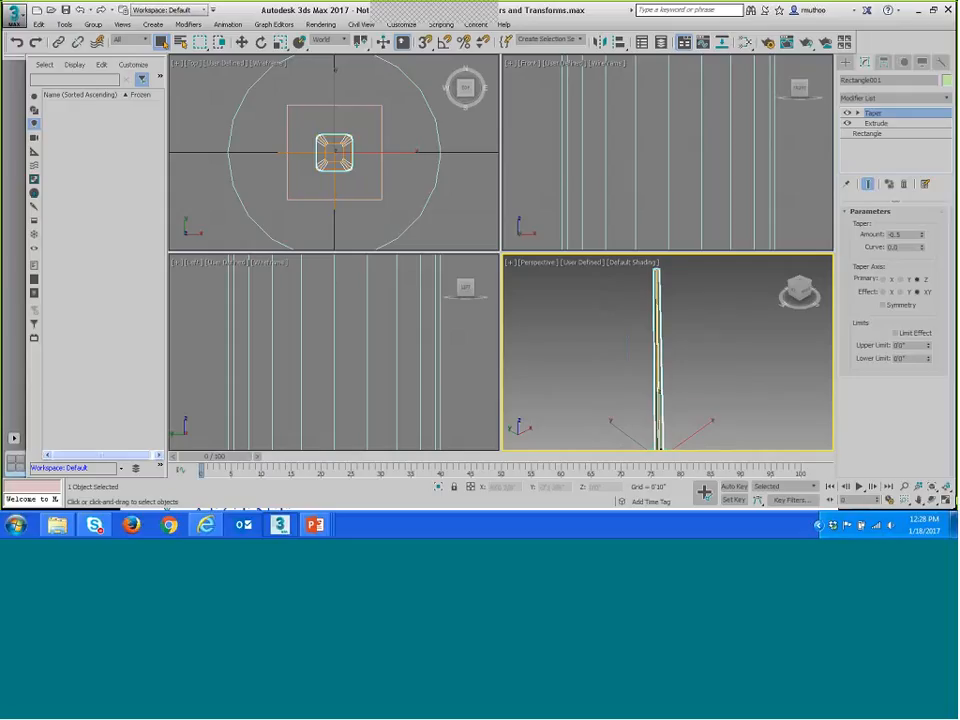
{"action": "left_click", "coordinate": [947, 500]}
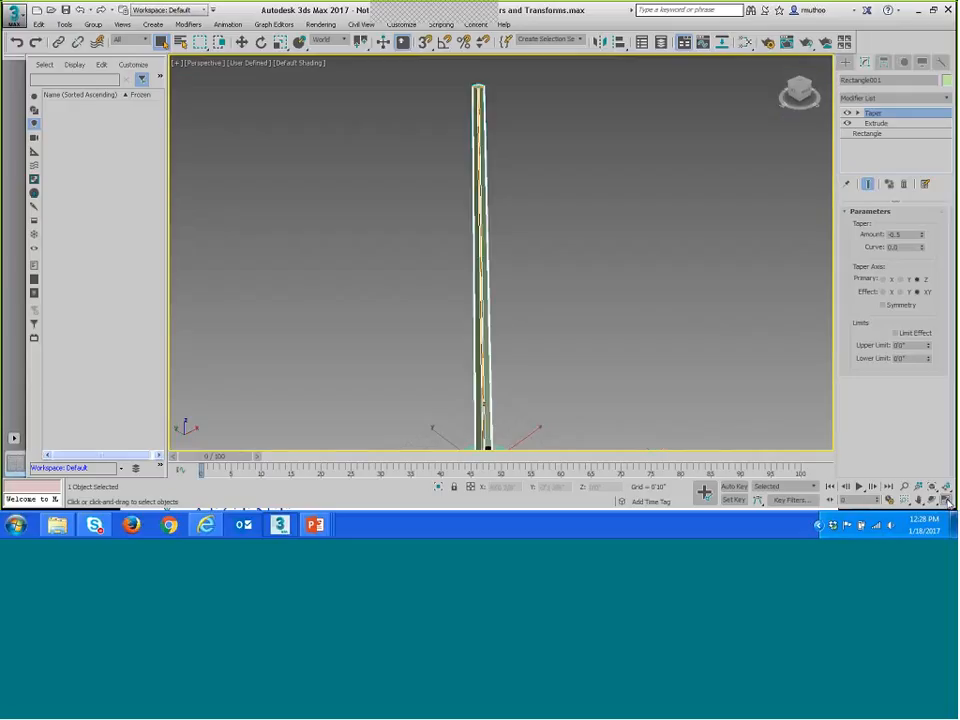
{"action": "middle_click_drag", "start_coordinate": [615, 243], "coordinate": [529, 159]}
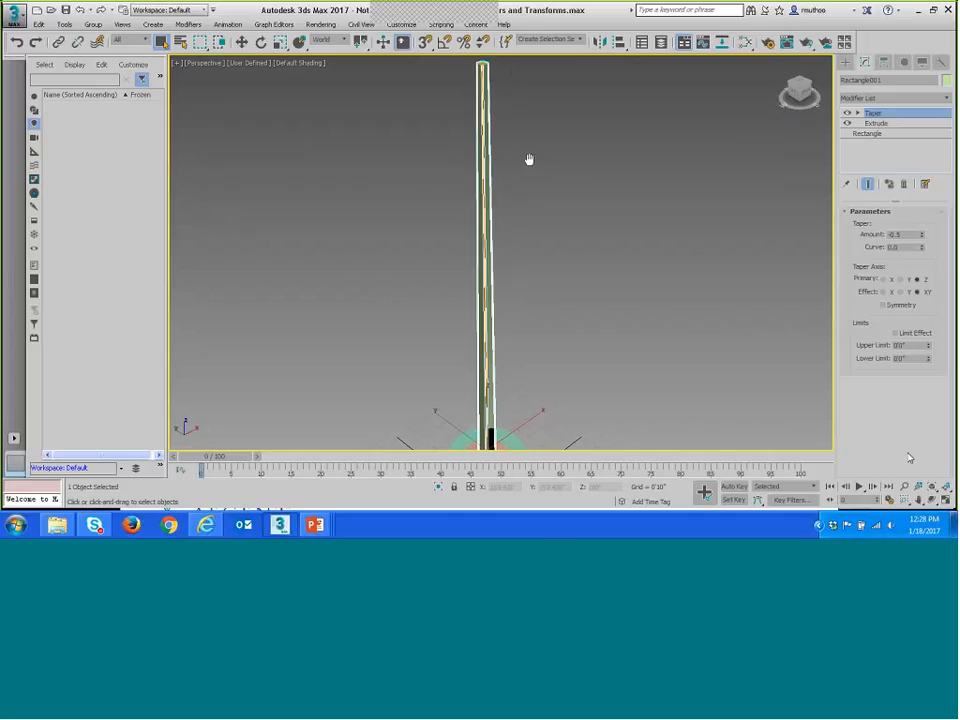
{"action": "key", "text": "alt+w"}
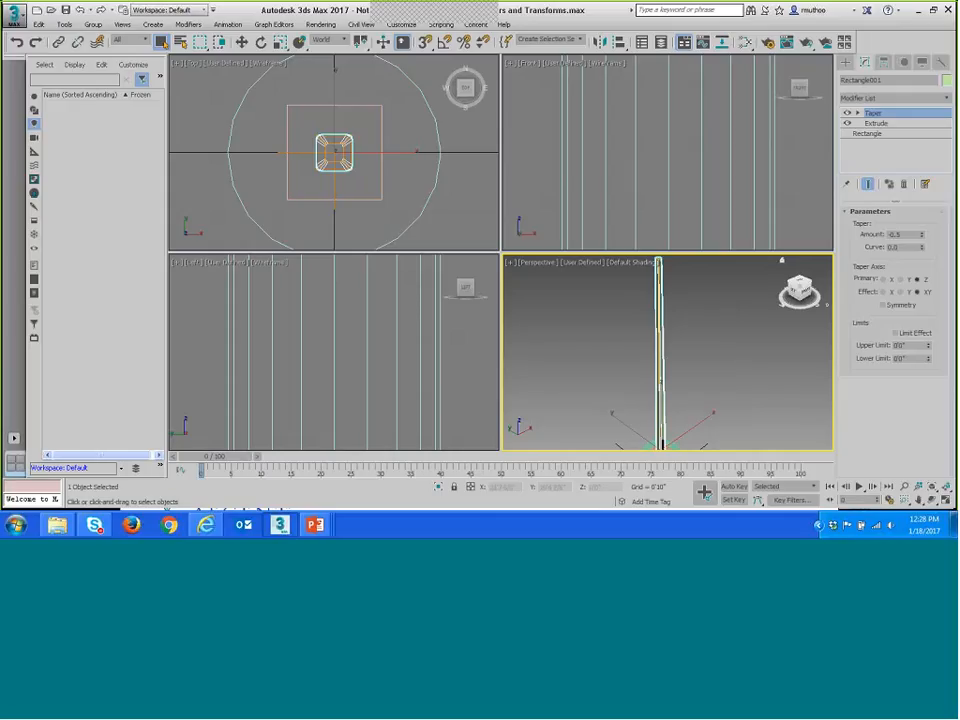
{"action": "left_click", "coordinate": [878, 124]}
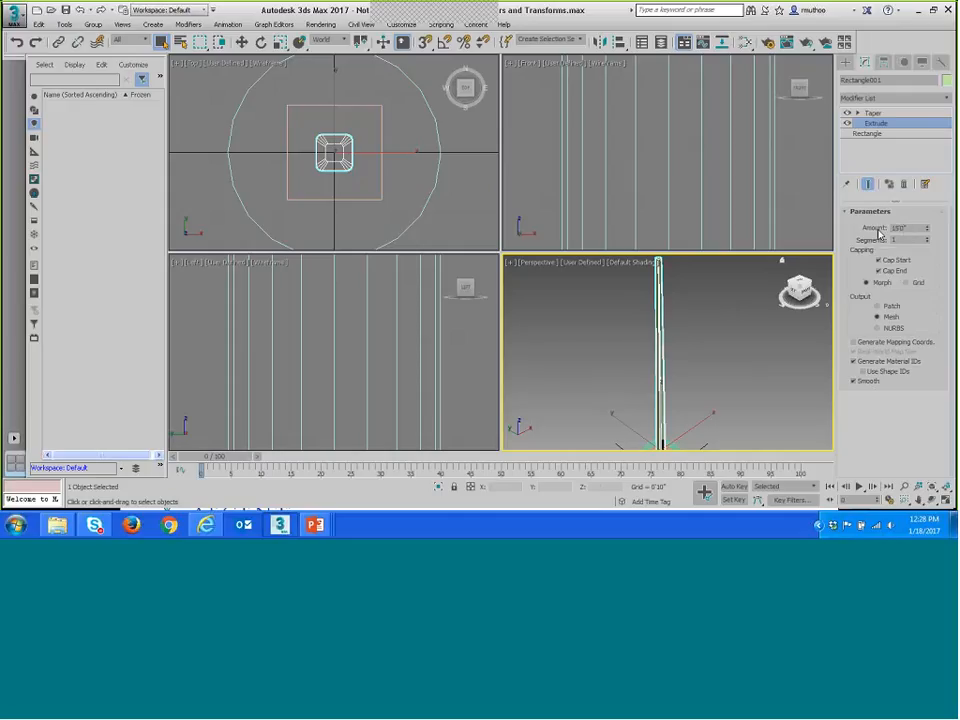
{"action": "left_click", "coordinate": [876, 134]}
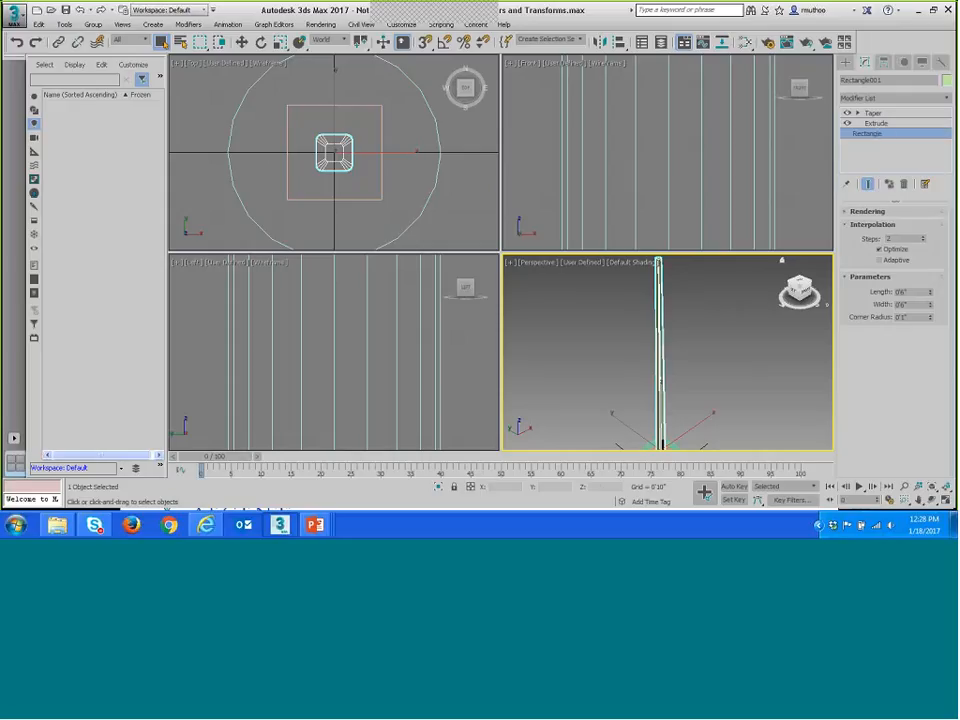
Set the pole Rectangle's interpolation steps to 5 and inspect the pole's rounded corners up close.
{"action": "double_click", "coordinate": [888, 238]}
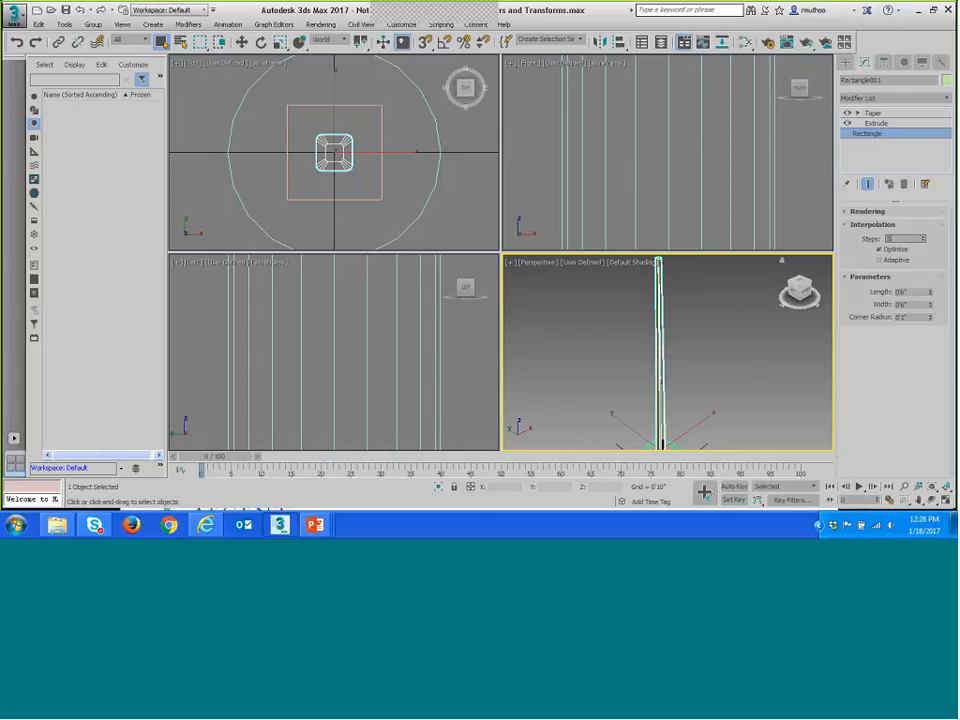
{"action": "middle_click_drag", "start_coordinate": [765, 325], "coordinate": [756, 269]}
{"action": "scroll", "coordinate": [697, 344], "scroll_direction": "up", "scroll_amount": 8}
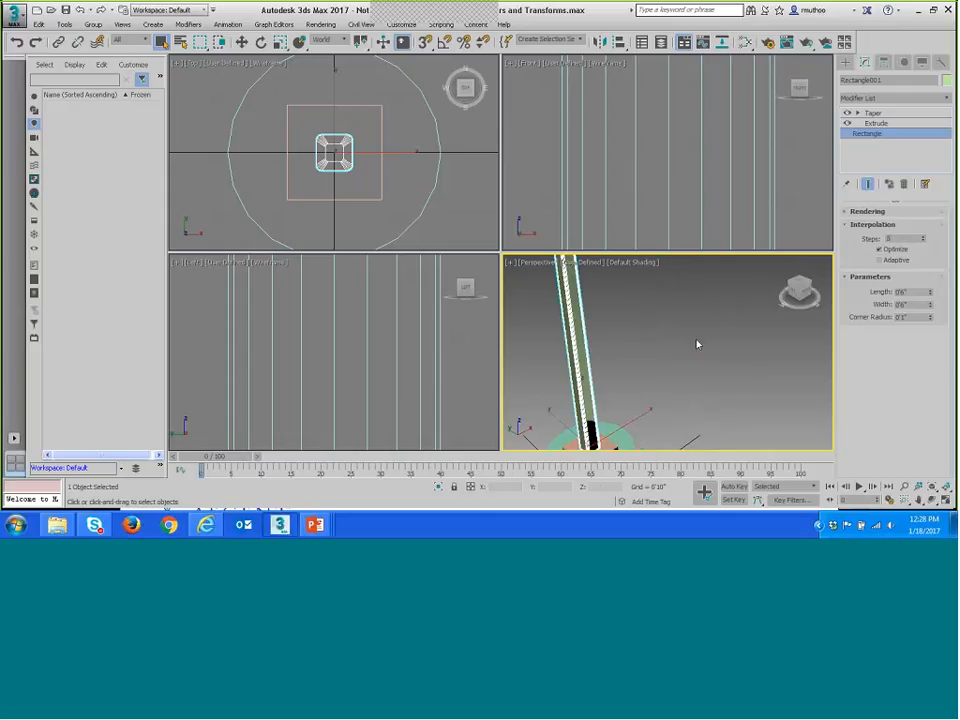
{"action": "middle_click_drag", "start_coordinate": [708, 338], "coordinate": [745, 322]}
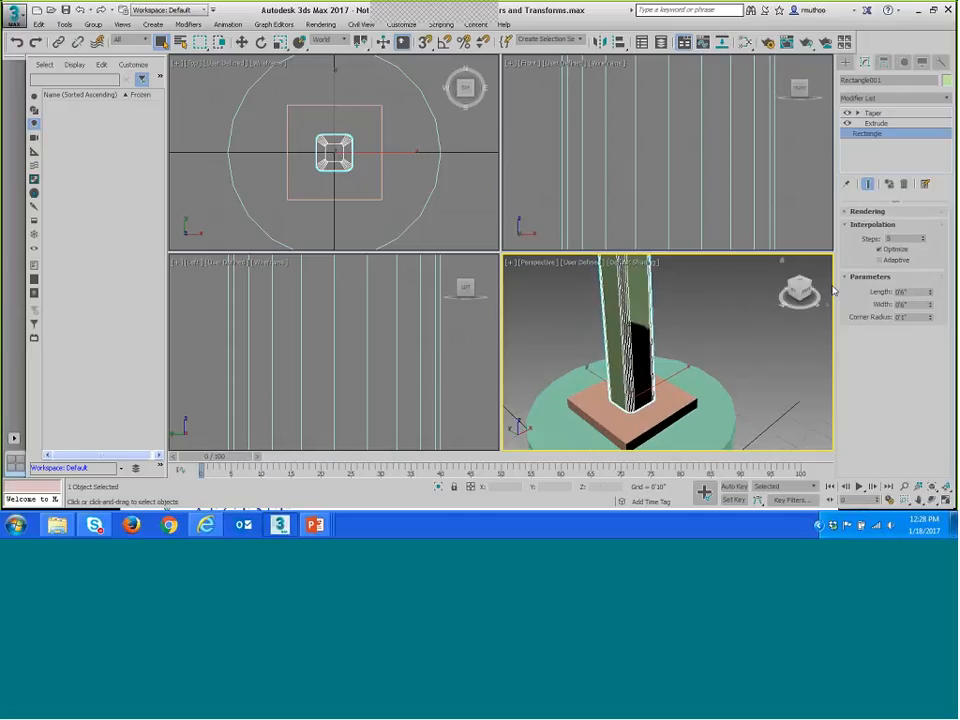
Set the Rectangle's interpolation steps to 2 and return to the Taper level of the modifier stack.
{"action": "left_click", "coordinate": [905, 238]}
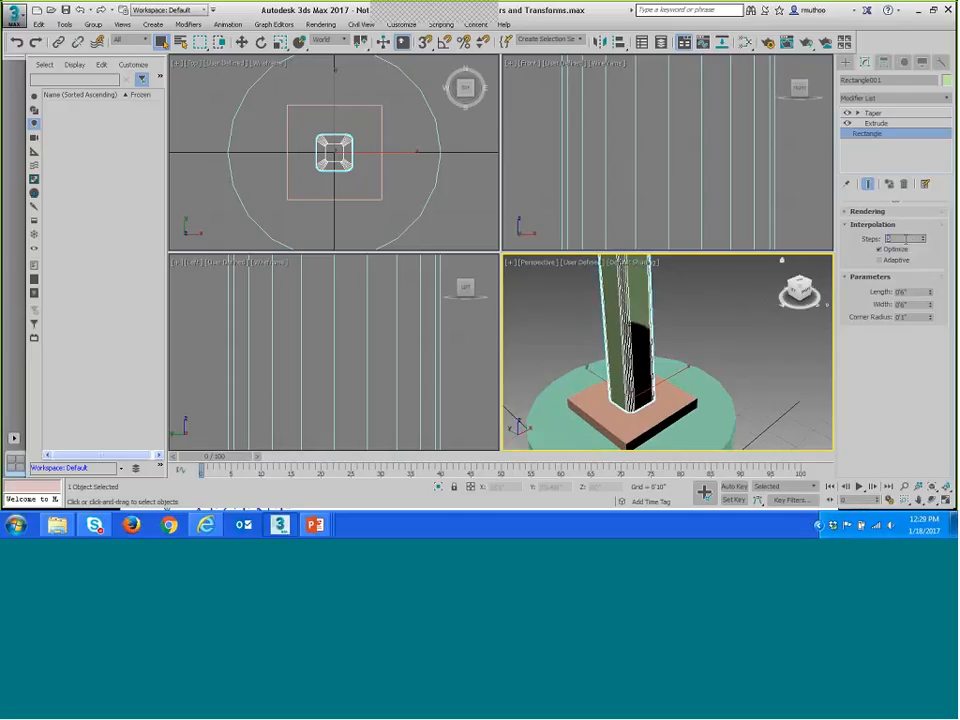
{"action": "type", "text": "2"}
{"action": "key", "text": "Return"}
{"action": "left_click", "coordinate": [926, 113]}
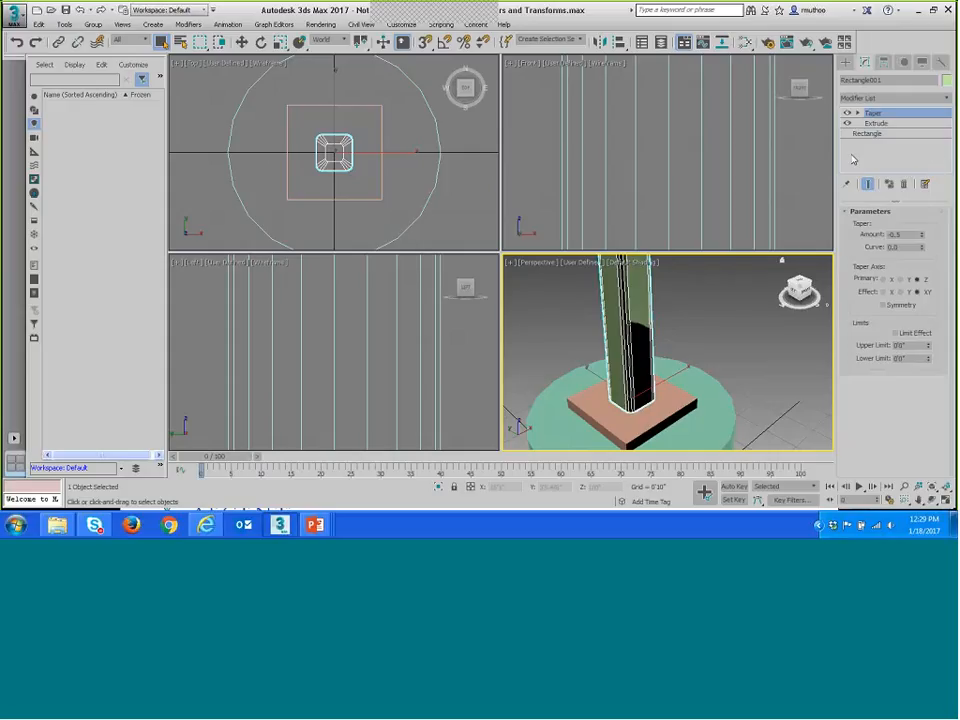
Create a ChamferCyl extended primitive beside the concrete base, with a radius of about 1'8" and a height of about 0'7".
{"action": "middle_click_drag", "start_coordinate": [690, 358], "coordinate": [655, 298]}
{"action": "scroll", "coordinate": [669, 293], "scroll_direction": "down", "scroll_amount": 3}
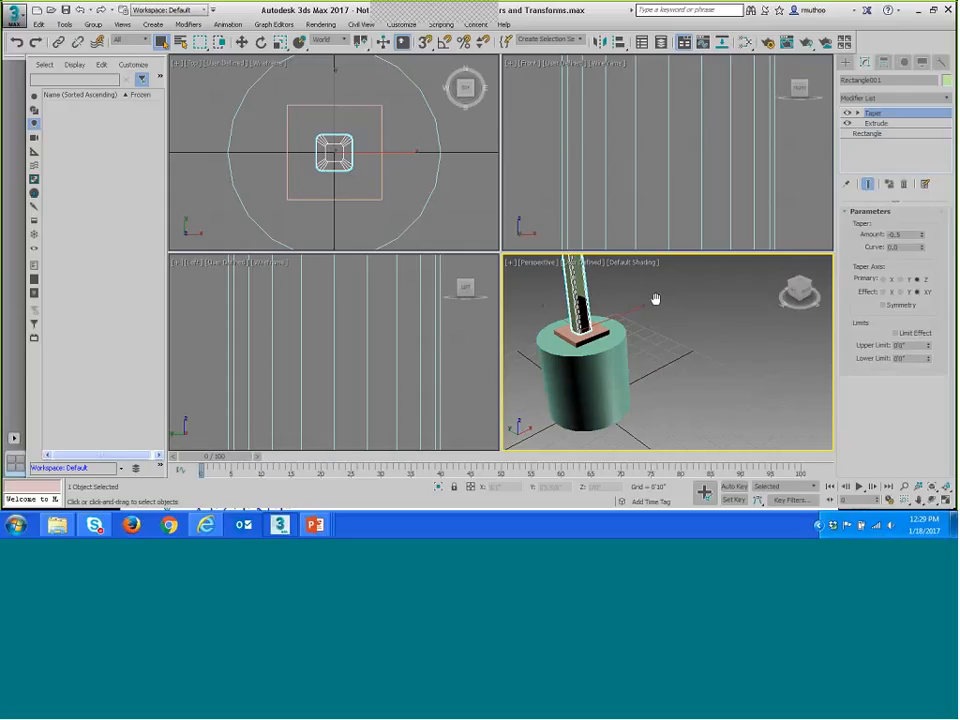
{"action": "middle_click_drag", "start_coordinate": [706, 354], "coordinate": [705, 328]}
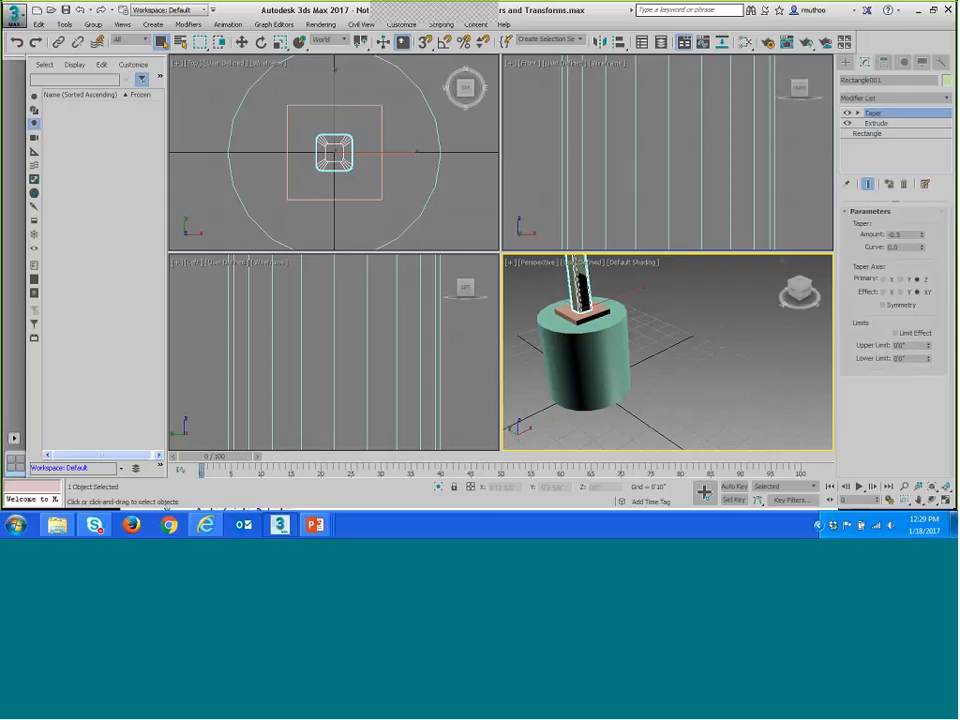
{"action": "left_click", "coordinate": [845, 62]}
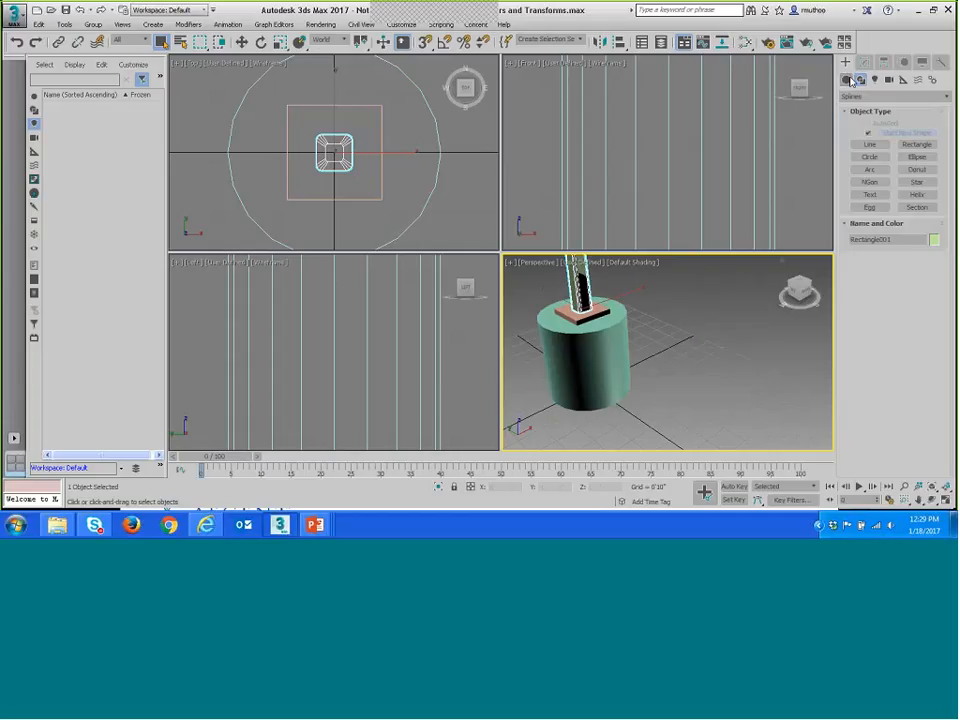
{"action": "left_click", "coordinate": [847, 80]}
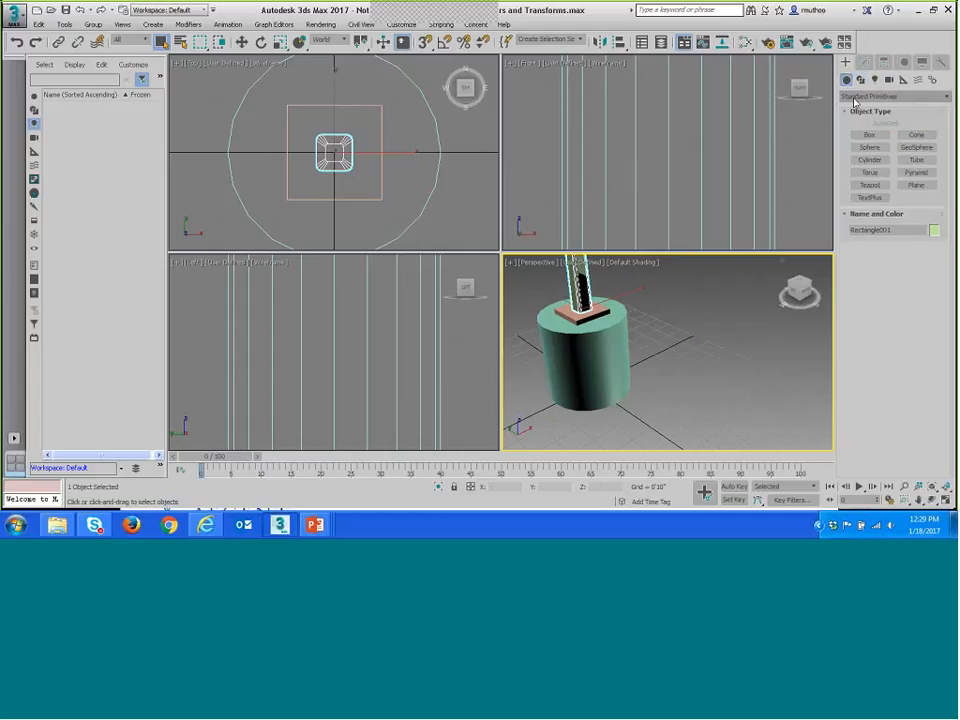
{"action": "left_click", "coordinate": [946, 97]}
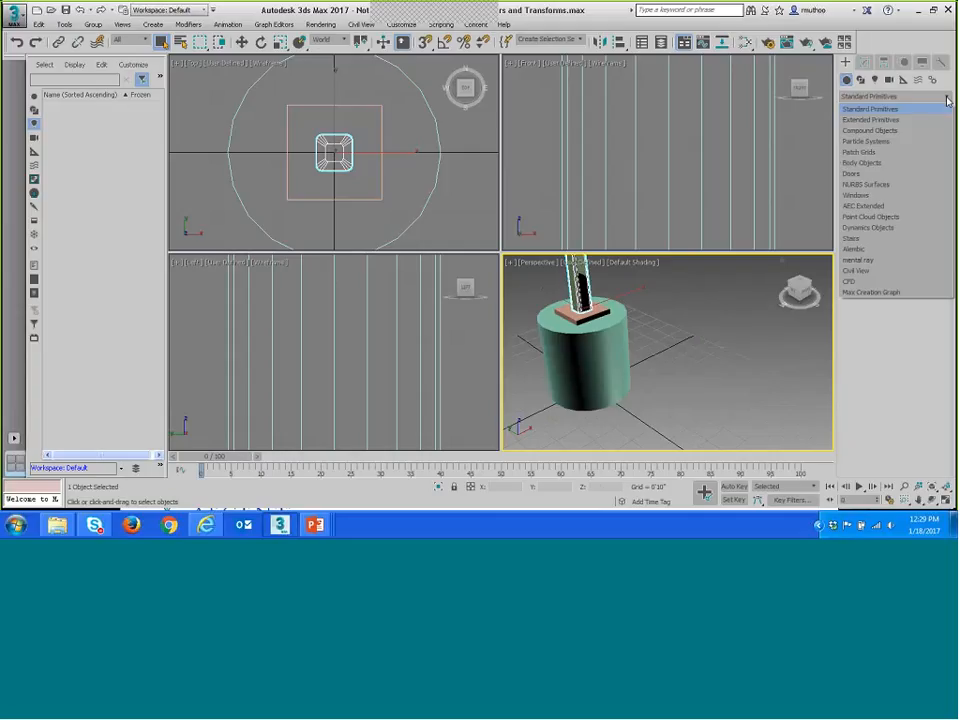
{"action": "left_click", "coordinate": [893, 121]}
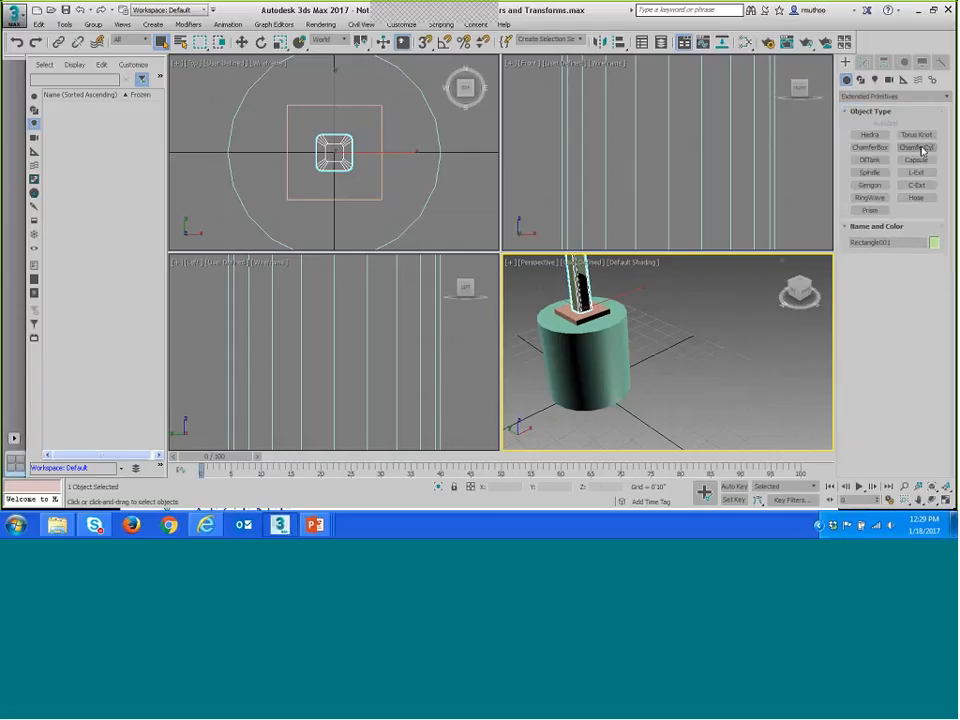
{"action": "left_click", "coordinate": [918, 147]}
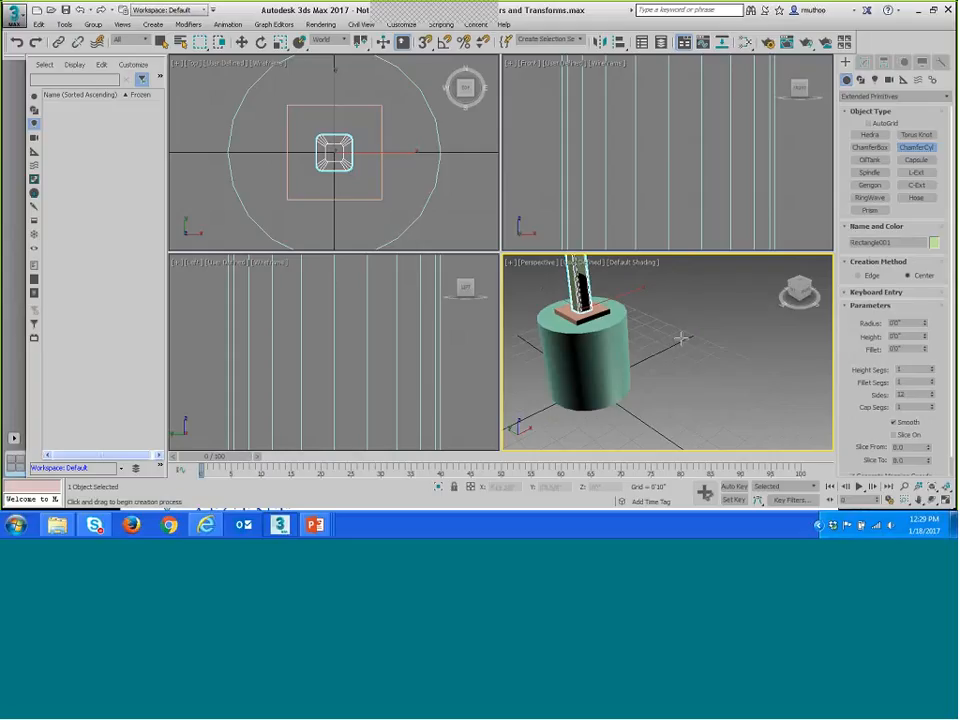
{"action": "left_click", "coordinate": [681, 339]}
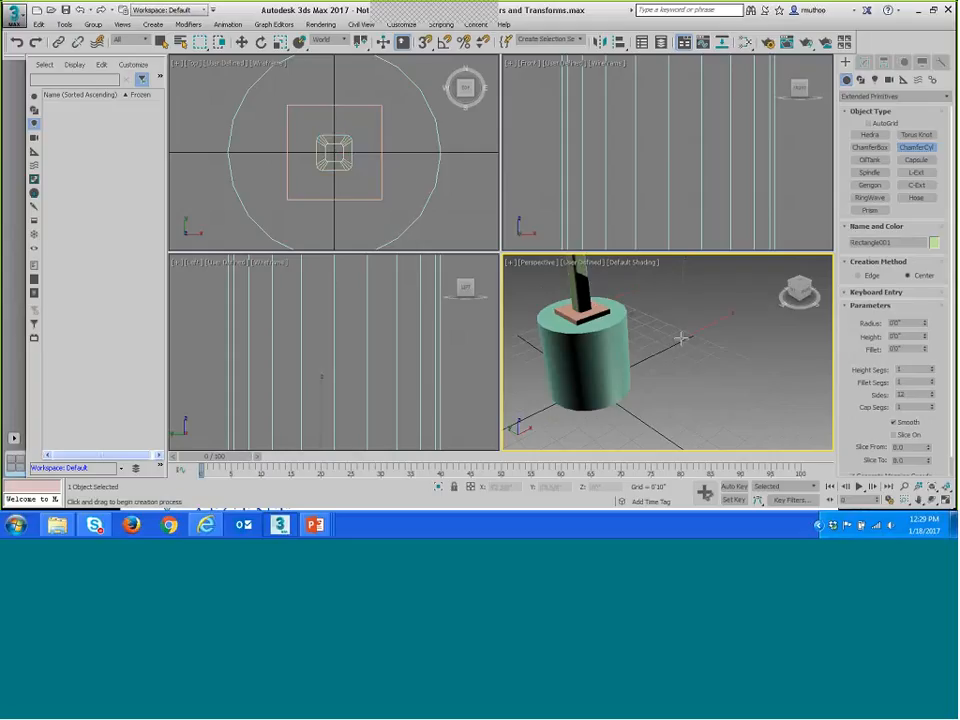
{"action": "left_click_drag", "start_coordinate": [681, 339], "coordinate": [716, 342]}
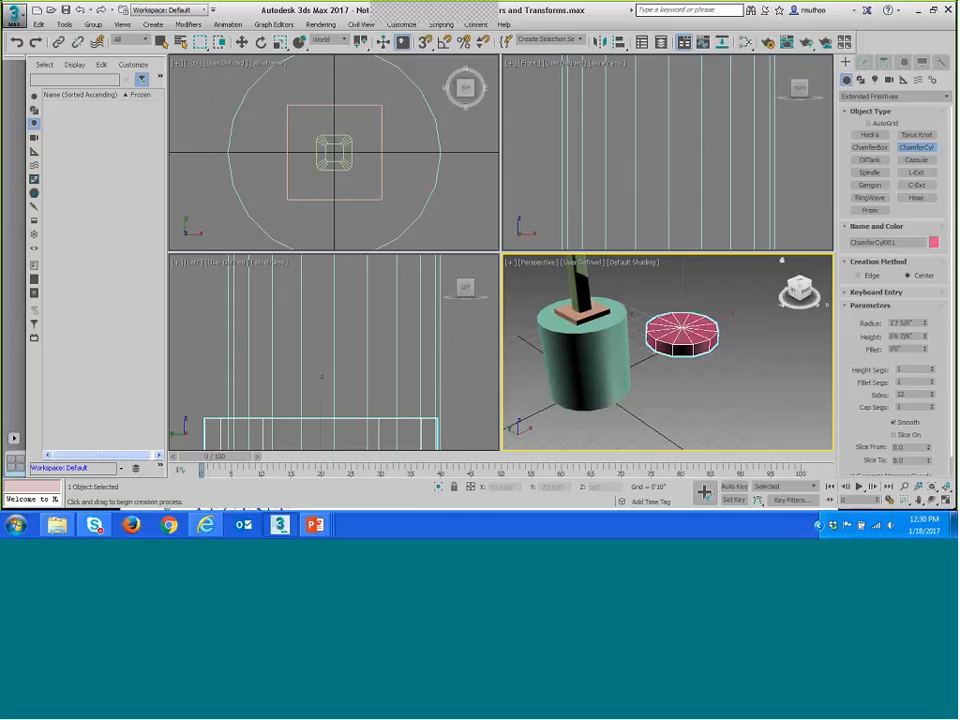
Set the chamfer cylinder's radius to 2'0", height to 1'0" and fillet to 0'2".
{"action": "left_click", "coordinate": [866, 62]}
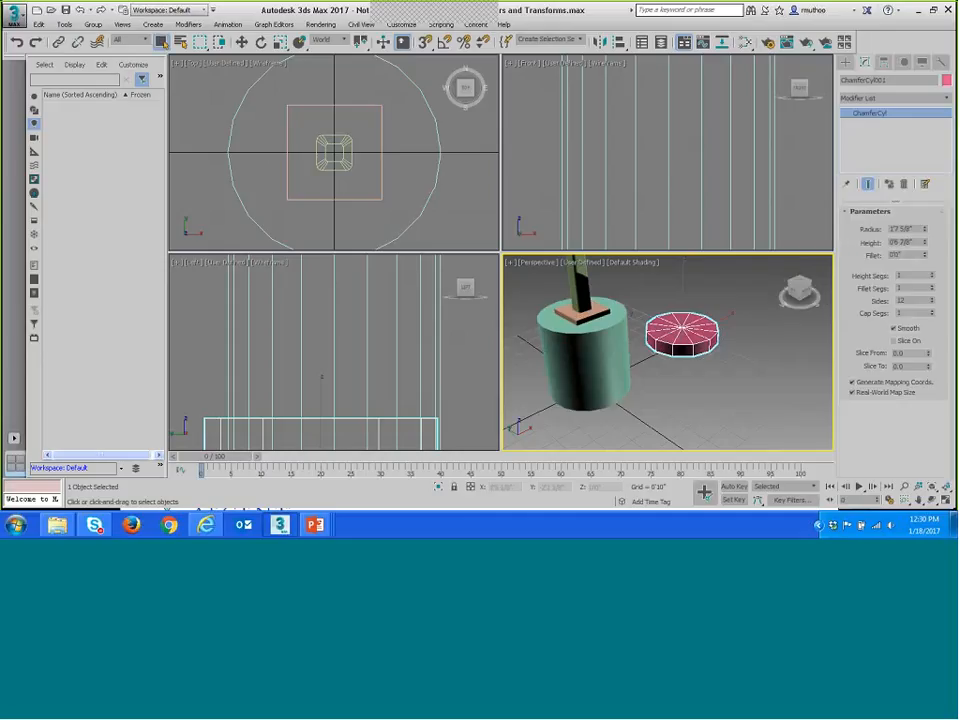
{"action": "double_click", "coordinate": [889, 229]}
{"action": "type", "text": "20"}
{"action": "key", "text": "Tab"}
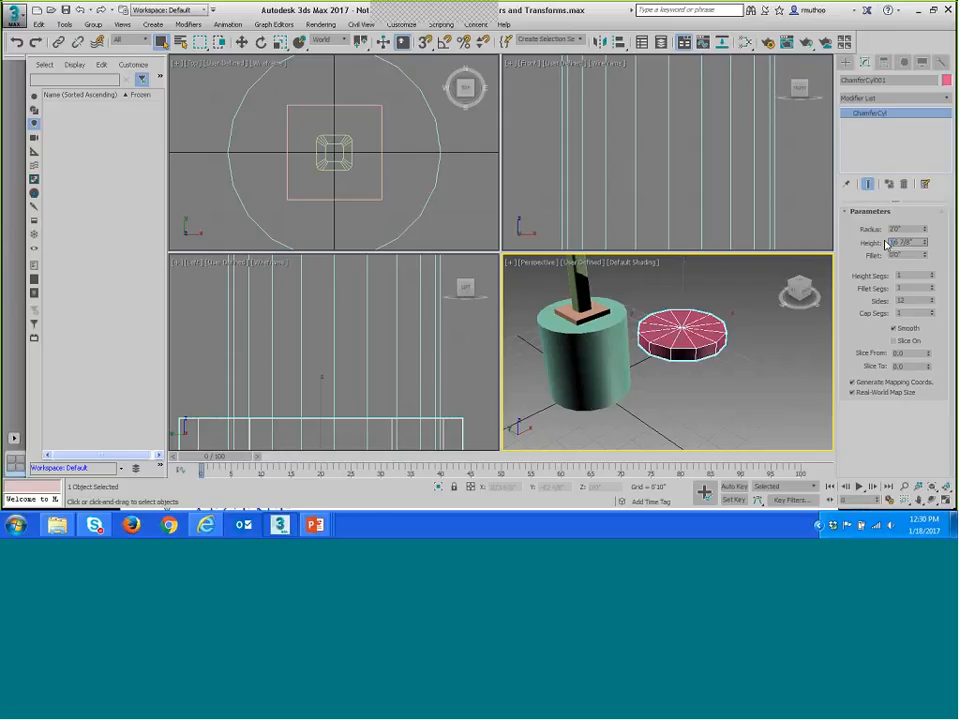
{"action": "type", "text": "15 7/8"}
{"action": "key", "text": "Return"}
{"action": "left_click", "coordinate": [896, 255]}
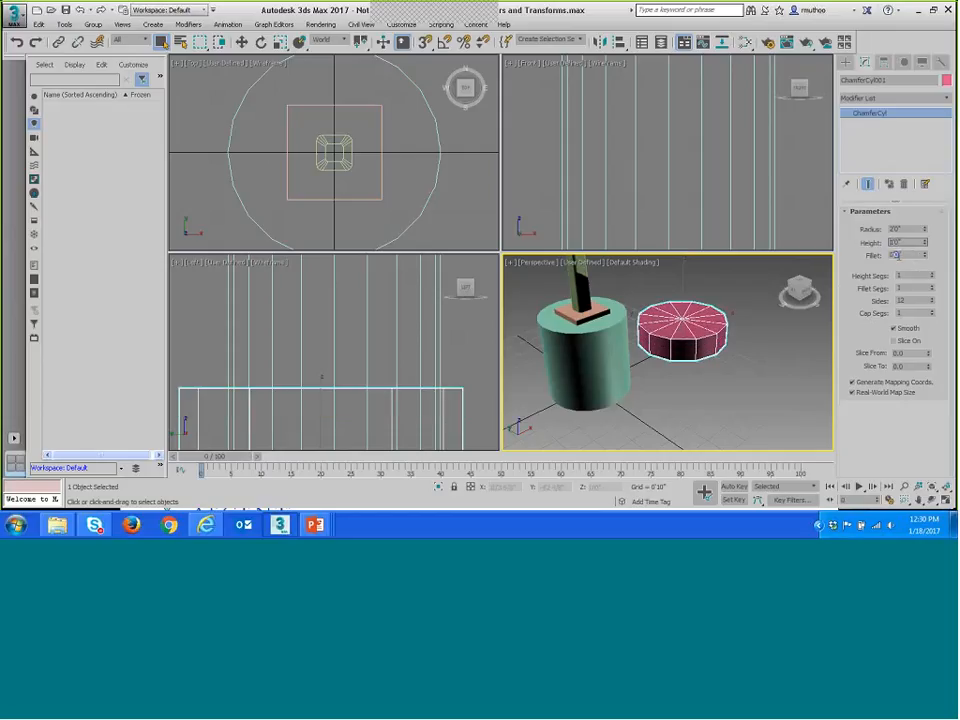
{"action": "left_click", "coordinate": [896, 255]}
{"action": "type", "text": "2"}
{"action": "key", "text": "Return"}
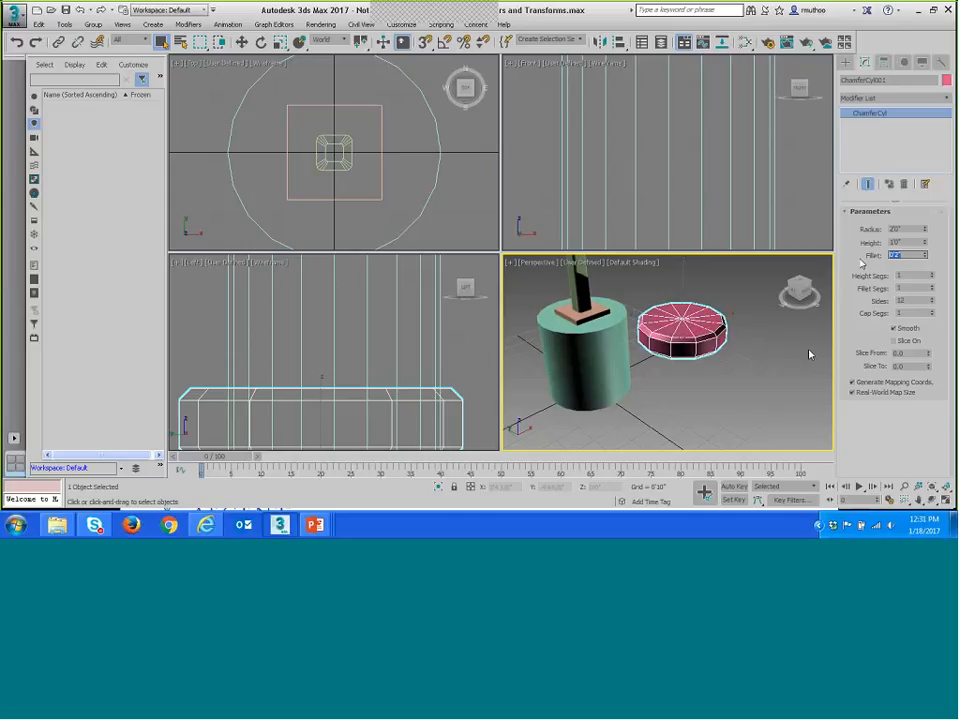
Rename the chamfer cylinder as Housing.
{"action": "double_click", "coordinate": [852, 80]}
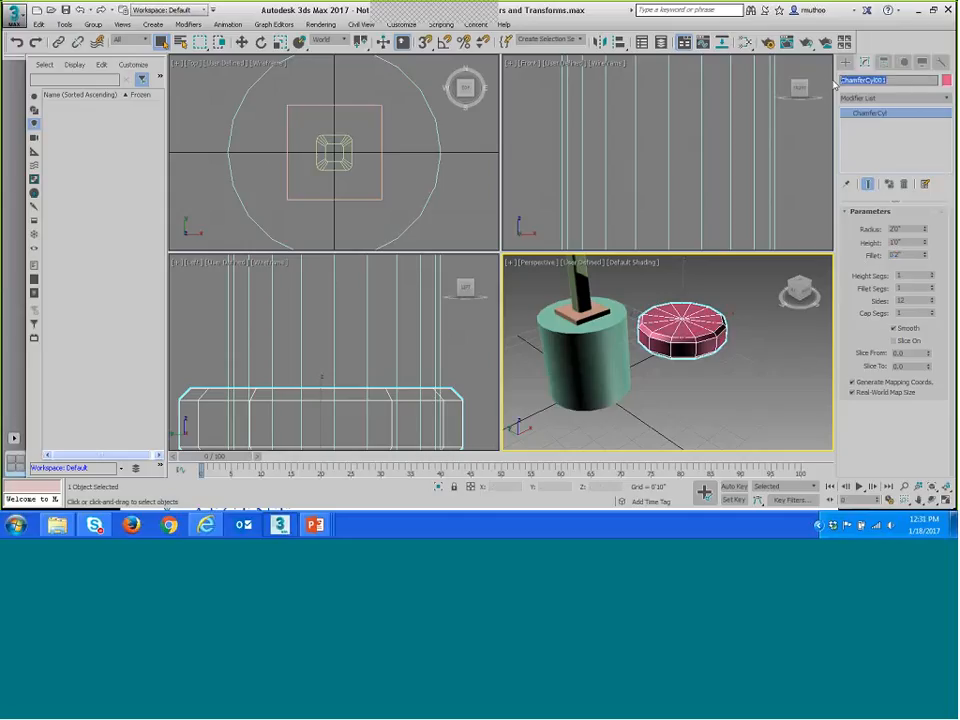
{"action": "type", "text": "Heal"}
{"action": "type", "text": "sing"}
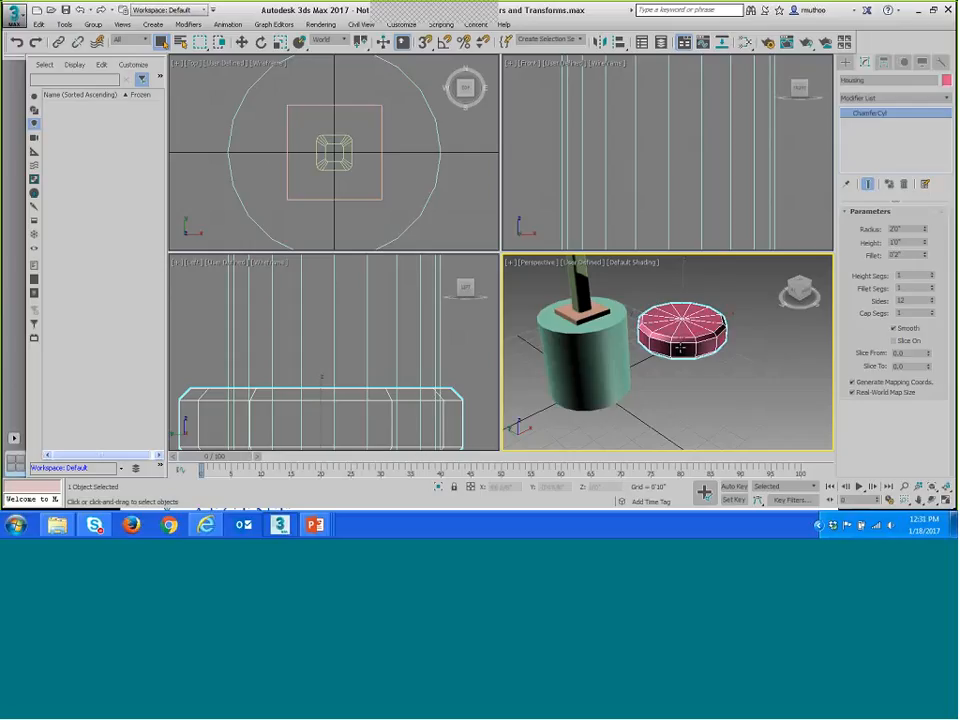
Create a standard Sphere primitive beside the Housing in the perspective view, with a radius of about 1'2".
{"action": "left_click", "coordinate": [845, 62]}
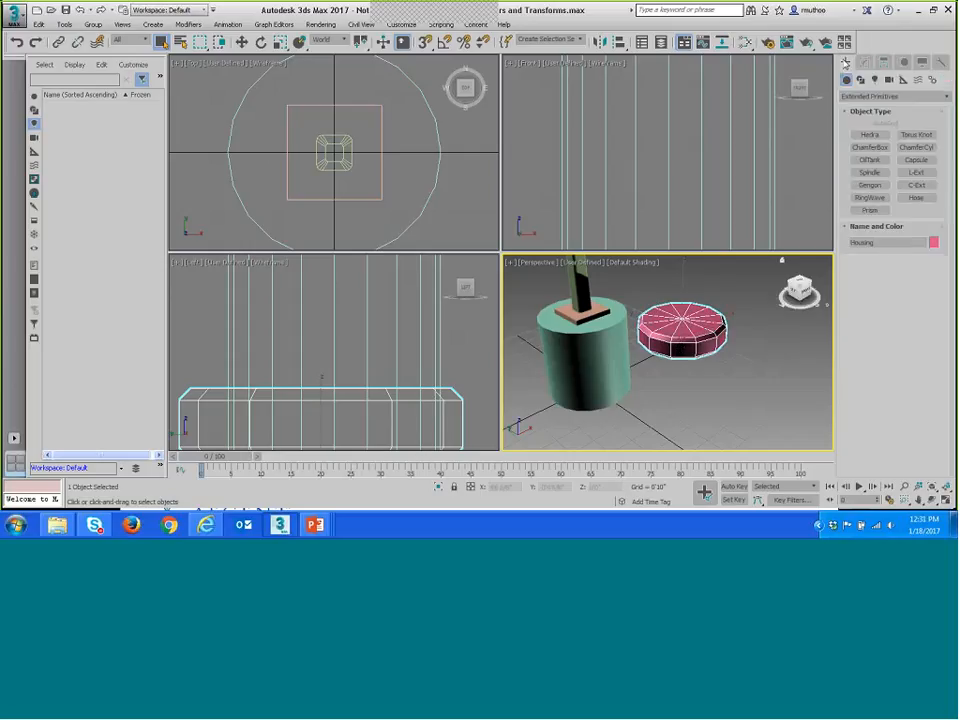
{"action": "left_click", "coordinate": [900, 96]}
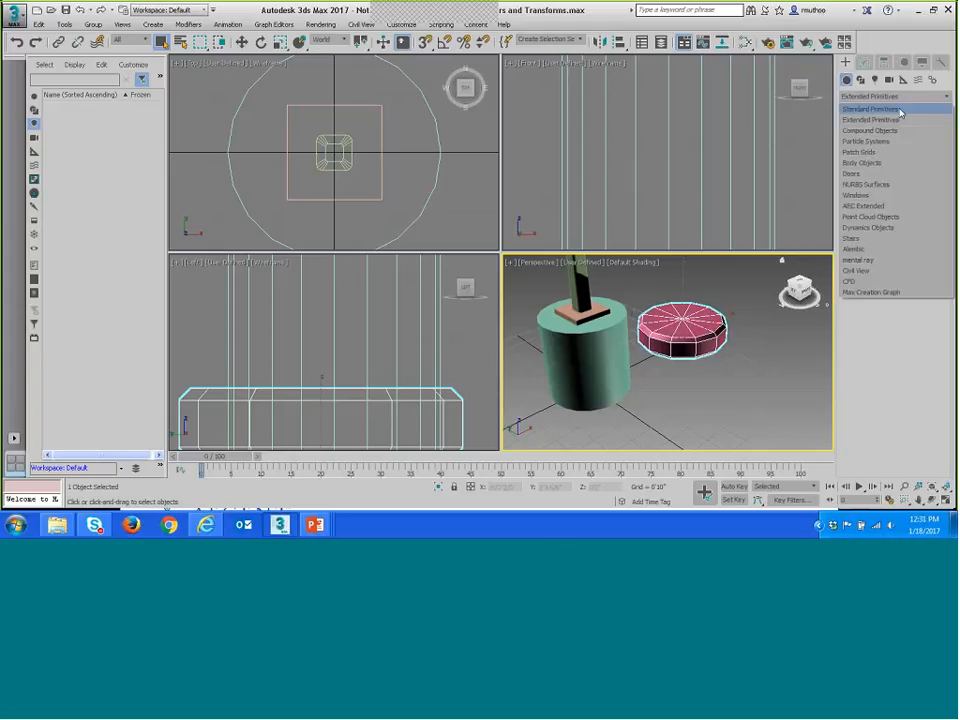
{"action": "left_click", "coordinate": [899, 110]}
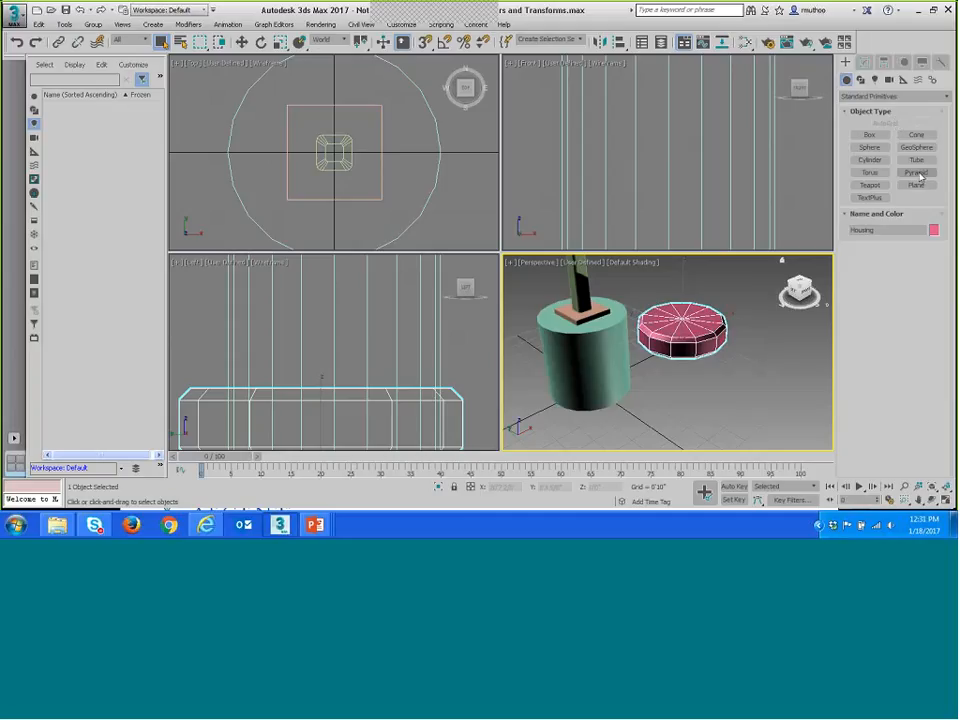
{"action": "left_click", "coordinate": [870, 148]}
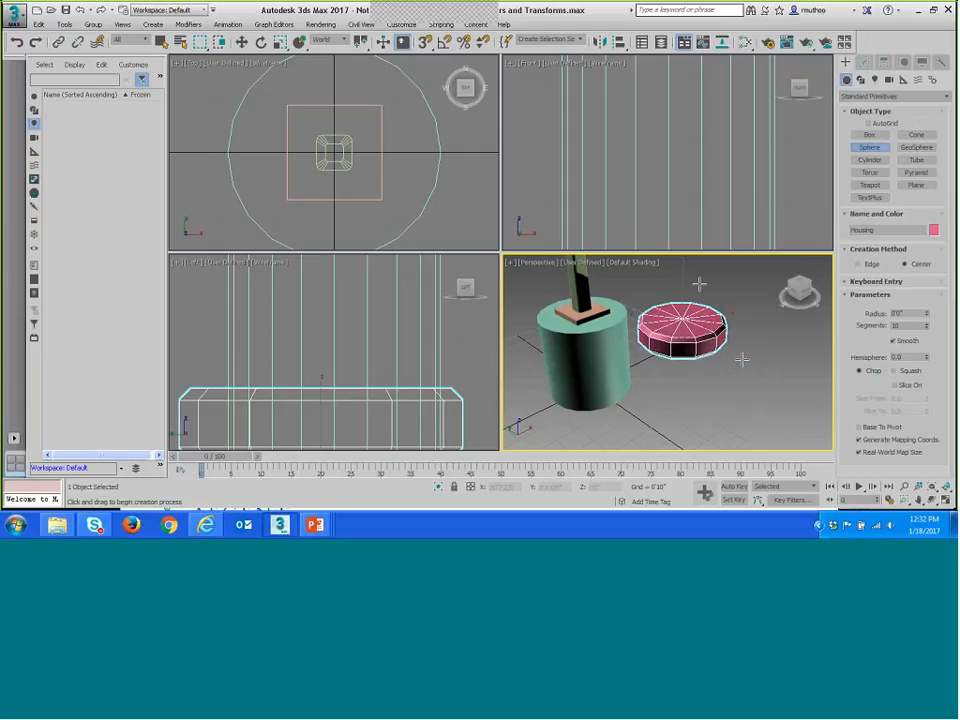
{"action": "left_click_drag", "start_coordinate": [748, 362], "coordinate": [740, 372]}
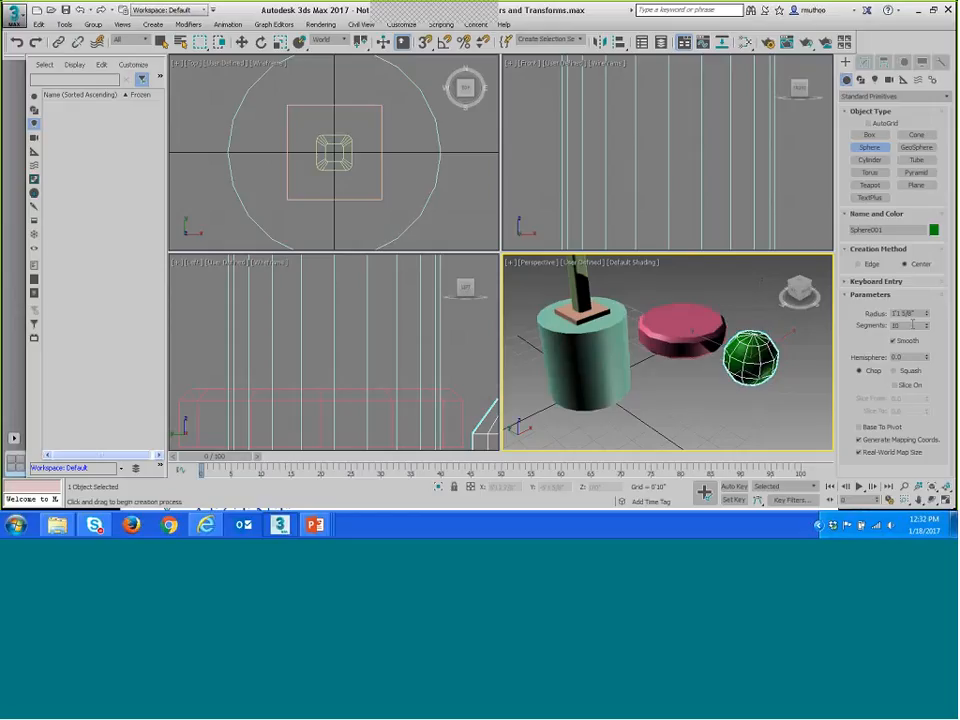
Set the sphere's radius to 1'0", keeping its segments at 10.
{"action": "double_click", "coordinate": [907, 314]}
{"action": "type", "text": "10"}
{"action": "left_click", "coordinate": [900, 326]}
{"action": "double_click", "coordinate": [906, 326]}
{"action": "key", "text": "Return"}
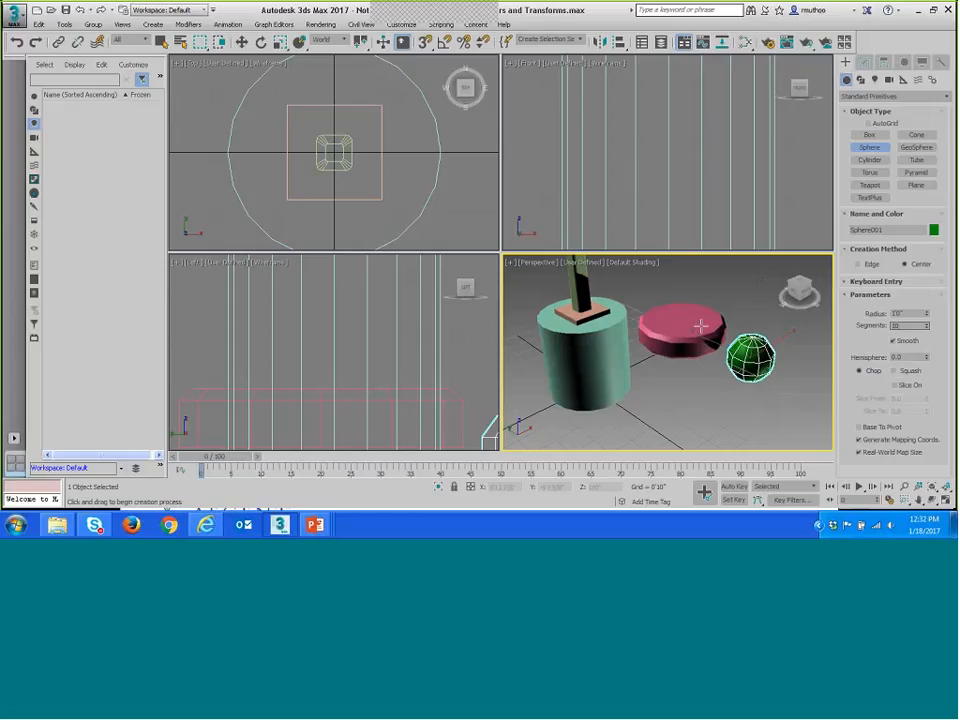
Turn the sphere into a half dome with a Hemisphere value of 0.5 and the Squash option.
{"action": "double_click", "coordinate": [903, 357]}
{"action": "type", "text": "10"}
{"action": "type", "text": "0.5"}
{"action": "key", "text": "Return"}
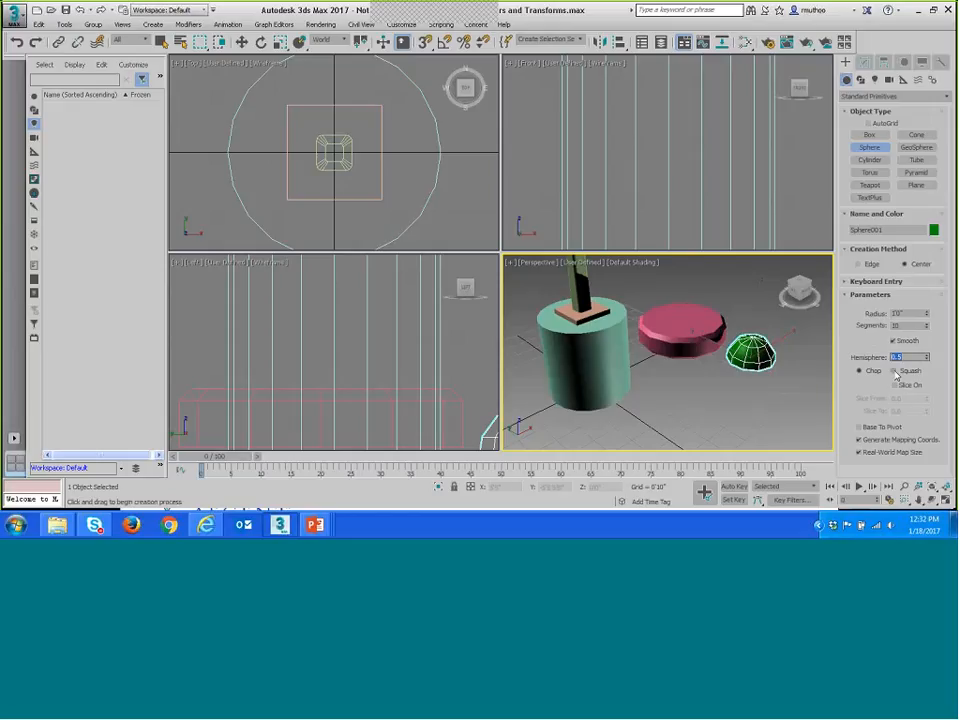
{"action": "left_click", "coordinate": [895, 371]}
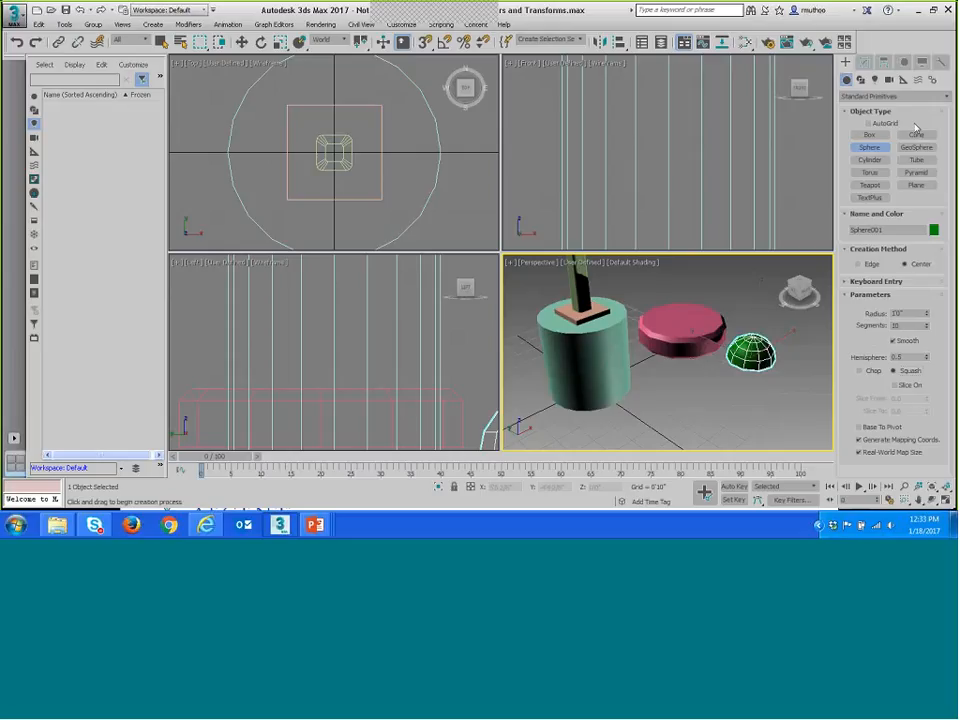
Rename the half sphere as Globe.
{"action": "left_click", "coordinate": [864, 62]}
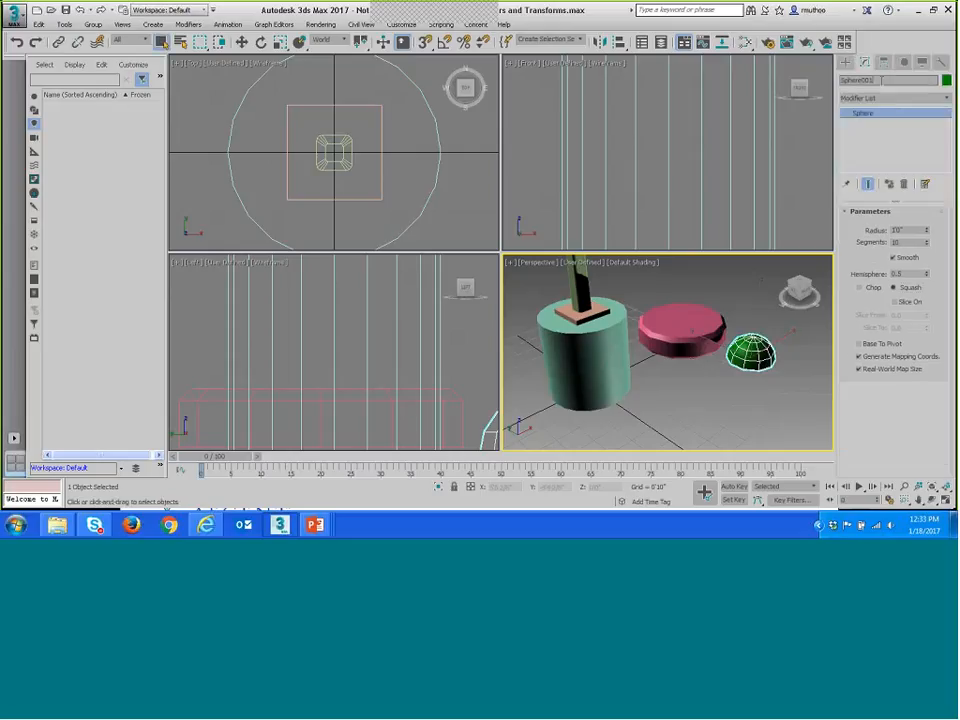
{"action": "double_click", "coordinate": [880, 79]}
{"action": "type", "text": "dbl"}
{"action": "type", "text": "obe"}
{"action": "key", "text": "Return"}
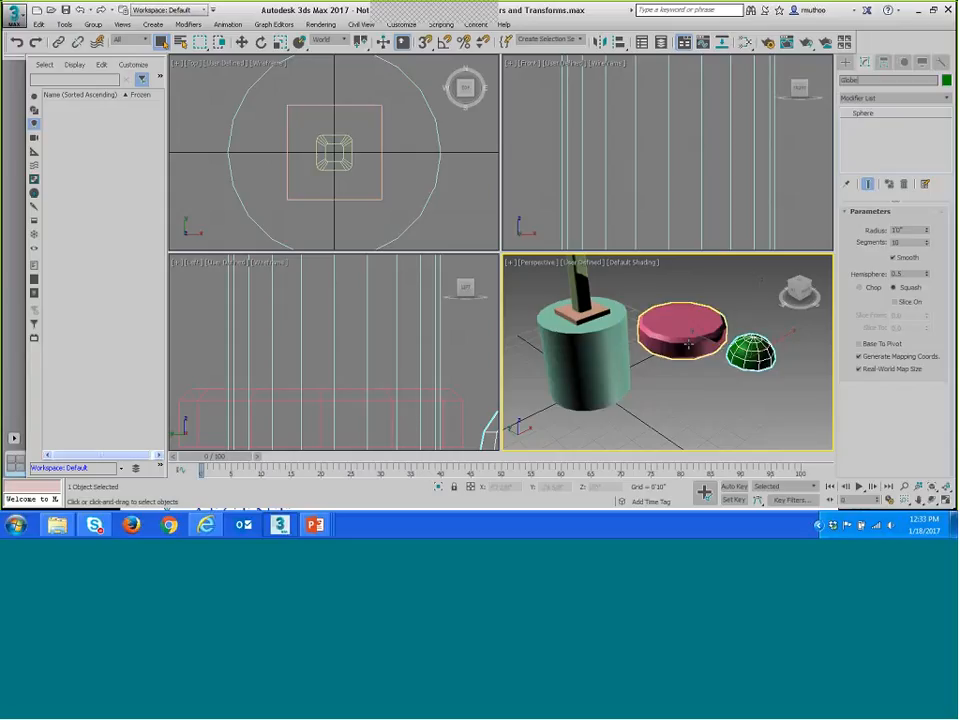
Select the Housing and move it to about X 5'1", Y 0'0", Z 0'5".
{"action": "left_click", "coordinate": [705, 343]}
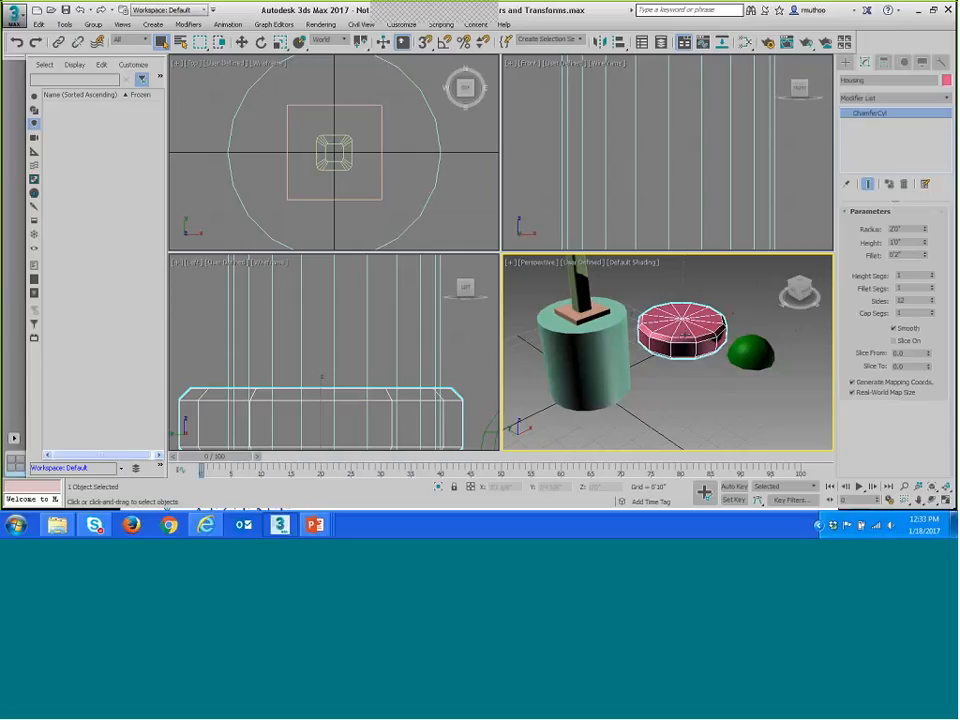
{"action": "left_click", "coordinate": [241, 43]}
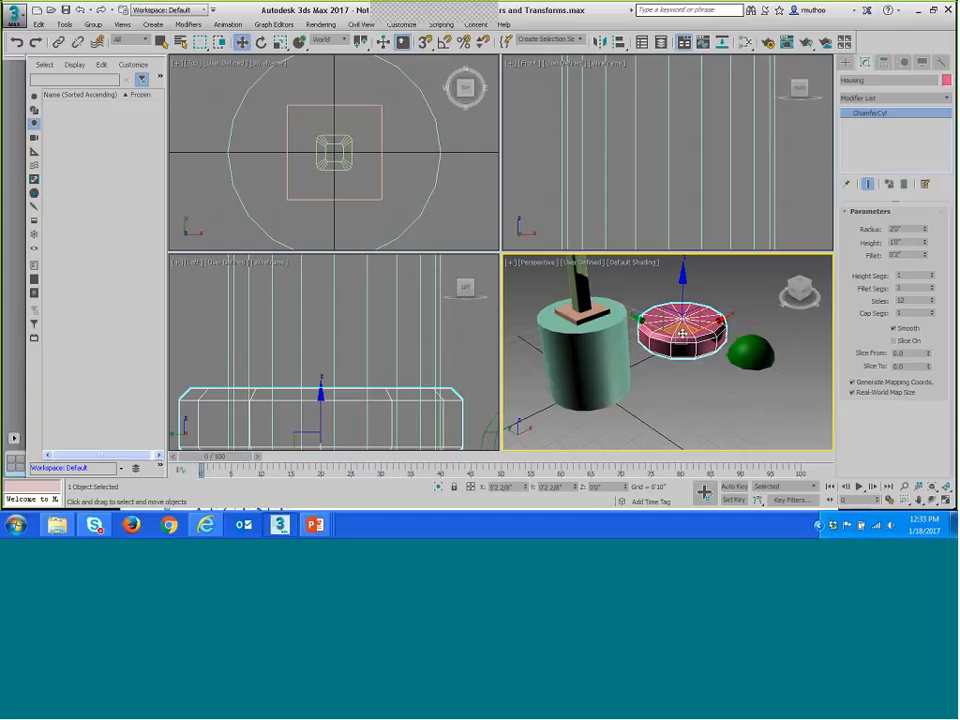
{"action": "mouse_move", "coordinate": [703, 323]}
{"action": "left_mouse_down"}
{"action": "mouse_move", "coordinate": [746, 307]}
{"action": "mouse_move", "coordinate": [665, 333]}
{"action": "mouse_move", "coordinate": [608, 305]}
{"action": "mouse_move", "coordinate": [670, 330]}
{"action": "mouse_move", "coordinate": [620, 296]}
{"action": "mouse_move", "coordinate": [720, 285]}
{"action": "mouse_move", "coordinate": [696, 296]}
{"action": "mouse_move", "coordinate": [690, 274]}
{"action": "mouse_move", "coordinate": [697, 321]}
{"action": "mouse_move", "coordinate": [700, 302]}
{"action": "mouse_move", "coordinate": [710, 304]}
{"action": "mouse_move", "coordinate": [687, 323]}
{"action": "mouse_move", "coordinate": [687, 283]}
{"action": "mouse_move", "coordinate": [684, 334]}
{"action": "mouse_move", "coordinate": [720, 318]}
{"action": "left_mouse_up"}
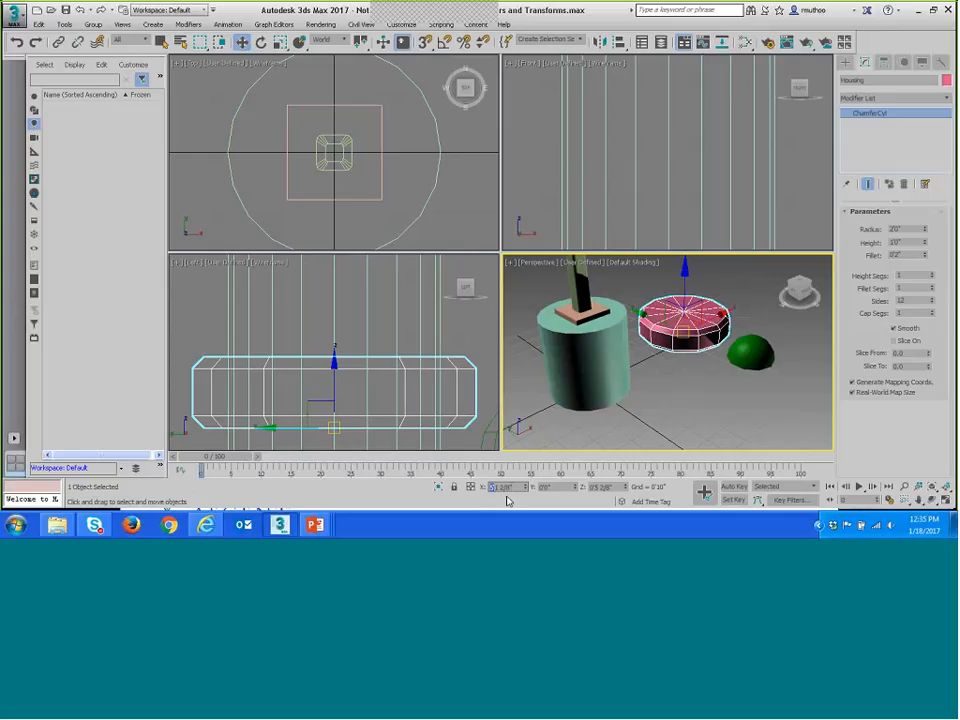
Set the Housing's X position to 0'0" to line it up with the pole.
{"action": "left_click_drag", "start_coordinate": [512, 487], "coordinate": [498, 487]}
{"action": "type", "text": "0"}
{"action": "key", "text": "BackSpace"}
{"action": "type", "text": "0"}
{"action": "key", "text": "Return"}
{"action": "left_click", "coordinate": [509, 488]}
Set the Housing's Y position to -6'0".
{"action": "left_click", "coordinate": [556, 487]}
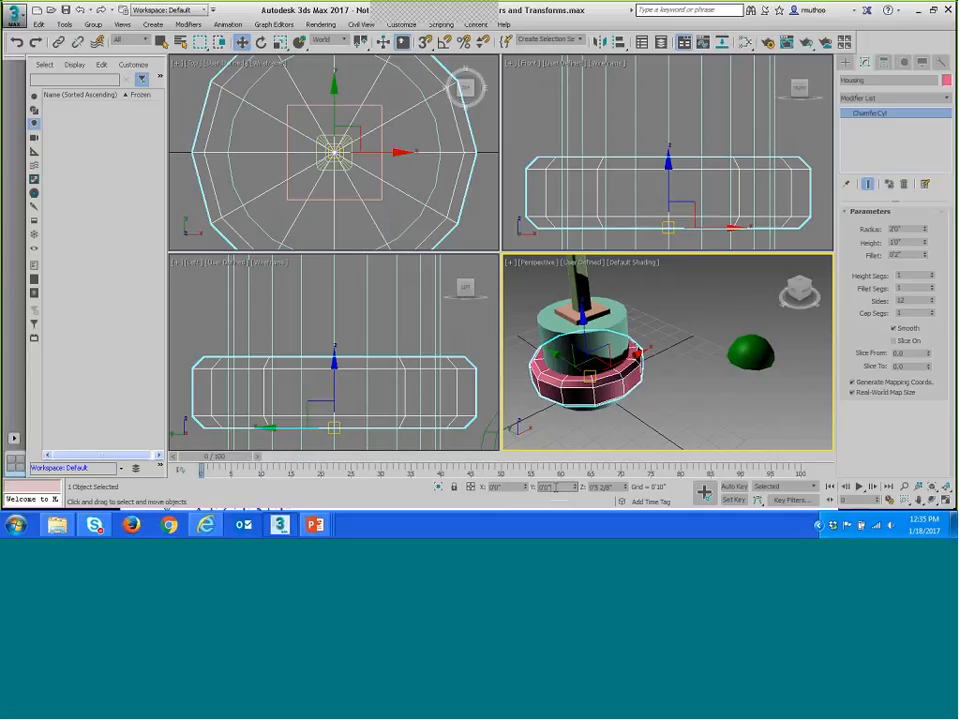
{"action": "type", "text": "2"}
{"action": "type", "text": "6"}
{"action": "key", "text": "Delete"}
{"action": "key", "text": "Return"}
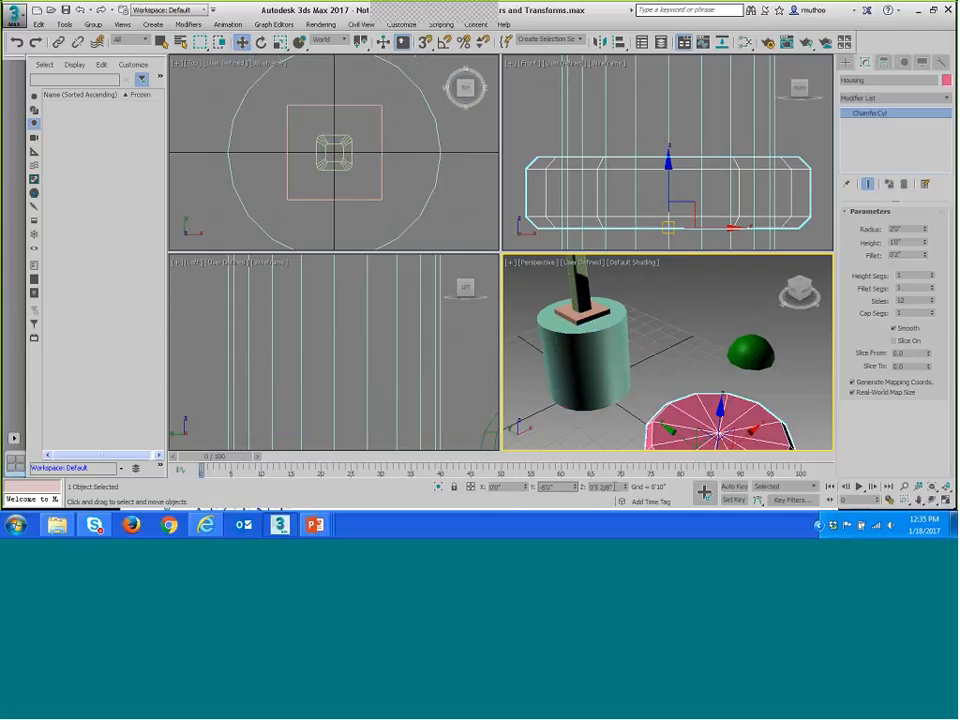
Set the Housing's Z position to 19'0" to raise it to the top of the pole.
{"action": "left_click", "coordinate": [615, 486]}
{"action": "double_click", "coordinate": [593, 487]}
{"action": "double_click", "coordinate": [607, 487]}
{"action": "key", "text": "BackSpace"}
{"action": "key", "text": "Return"}
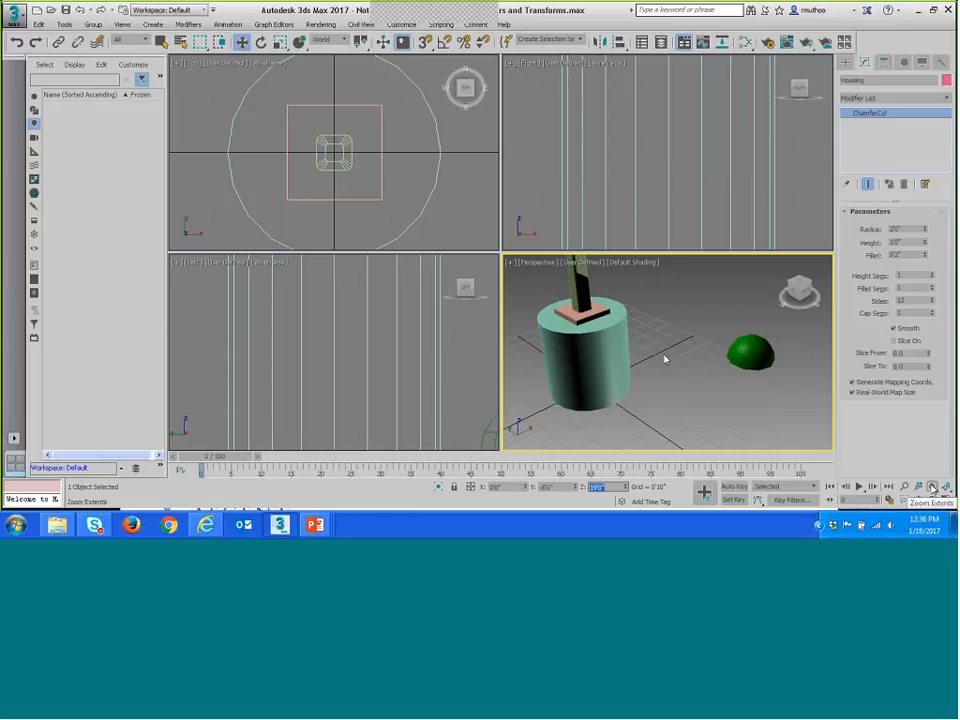
{"action": "left_click_drag", "start_coordinate": [931, 487], "coordinate": [947, 466]}
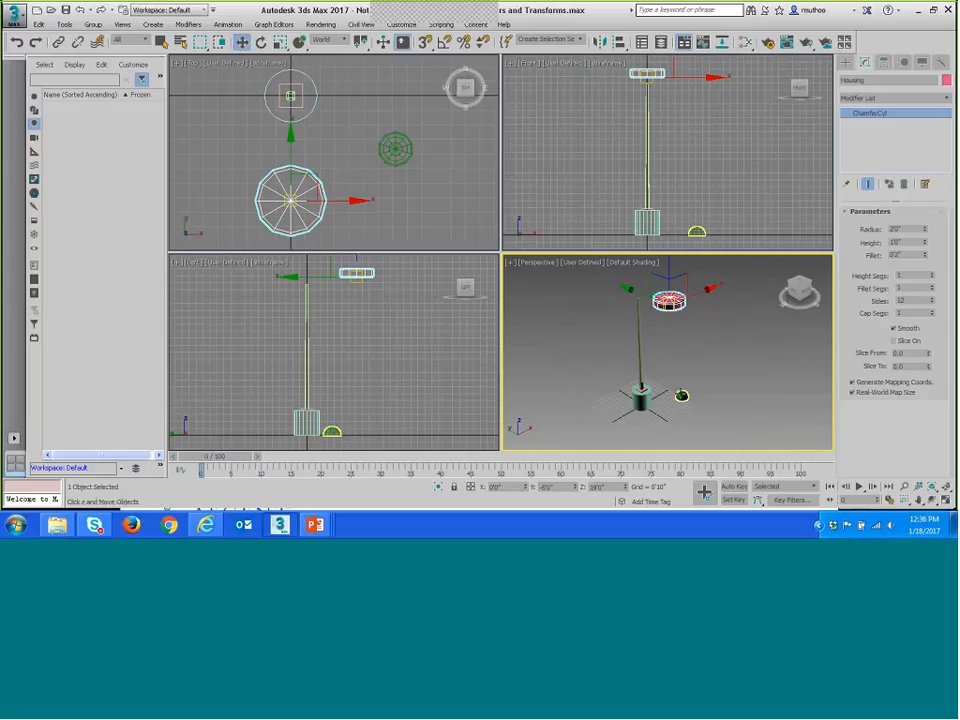
Select the Globe and set its X position to 0'0".
{"action": "left_click", "coordinate": [681, 396]}
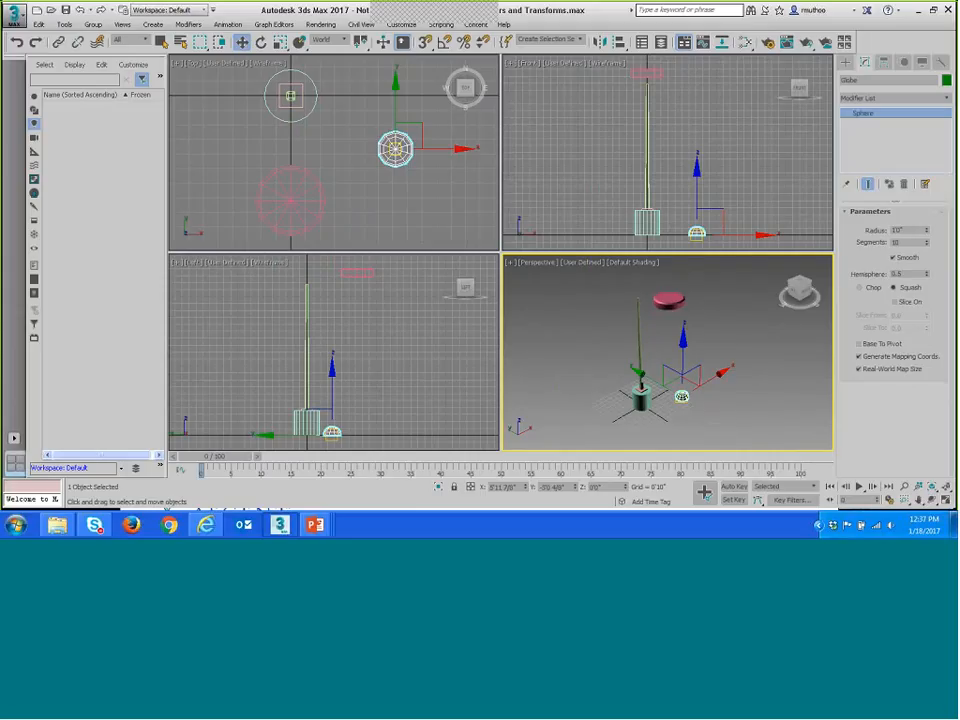
{"action": "left_click", "coordinate": [492, 487]}
{"action": "left_click_drag", "start_coordinate": [516, 487], "coordinate": [496, 487]}
{"action": "type", "text": "0"}
{"action": "key", "text": "Return"}
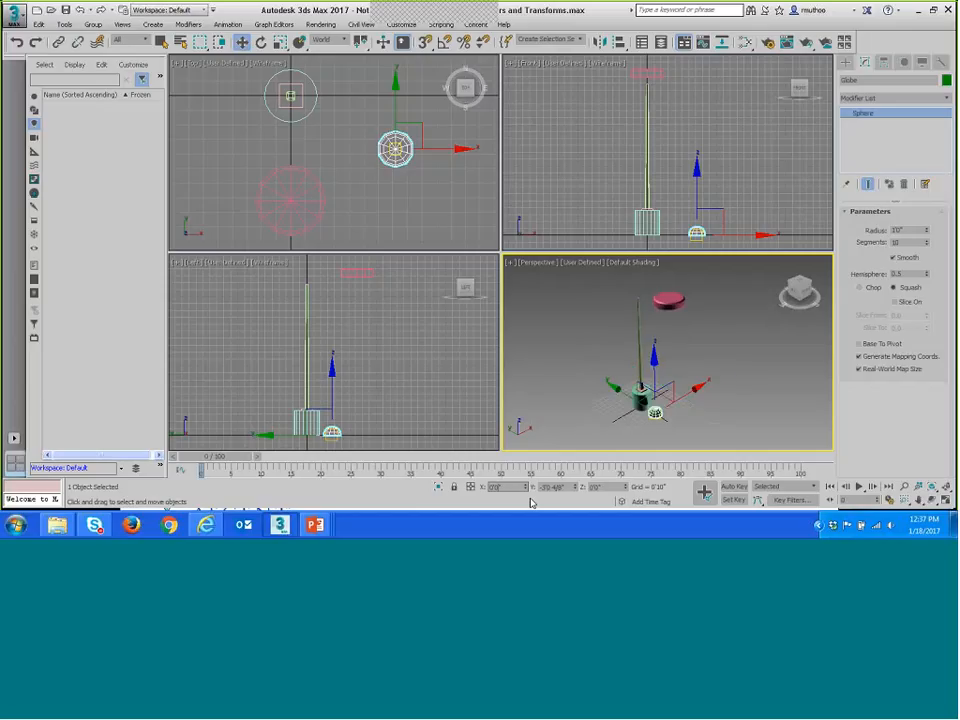
Set the Globe's Y position to -6'0" so it is centred on the Housing.
{"action": "left_click", "coordinate": [548, 487]}
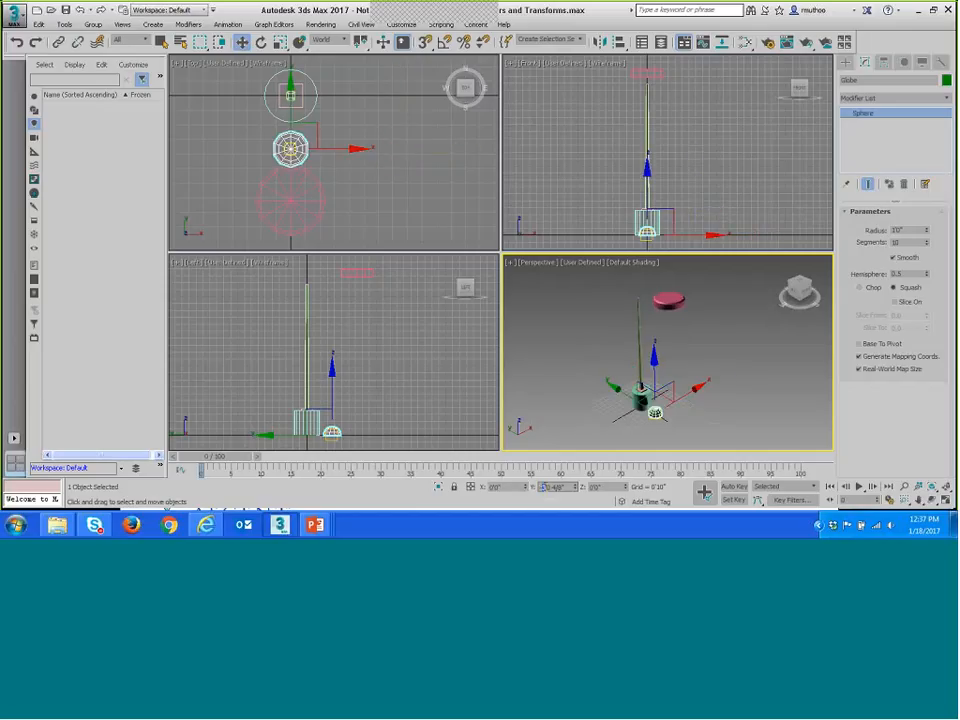
{"action": "left_click", "coordinate": [566, 487]}
{"action": "key", "text": "BackSpace"}
{"action": "key", "text": "BackSpace"}
{"action": "key", "text": "BackSpace"}
{"action": "key", "text": "BackSpace"}
{"action": "key", "text": "Return"}
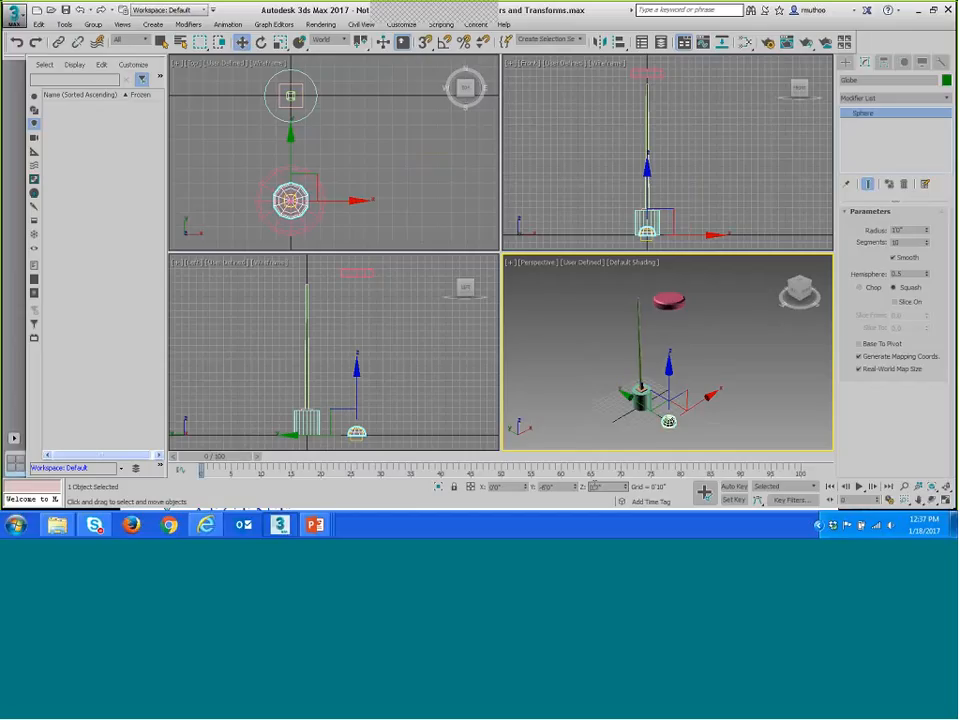
Set the Globe's Z position to 19'0" to raise it to the Housing's height.
{"action": "type", "text": "25"}
{"action": "key", "text": "Return"}
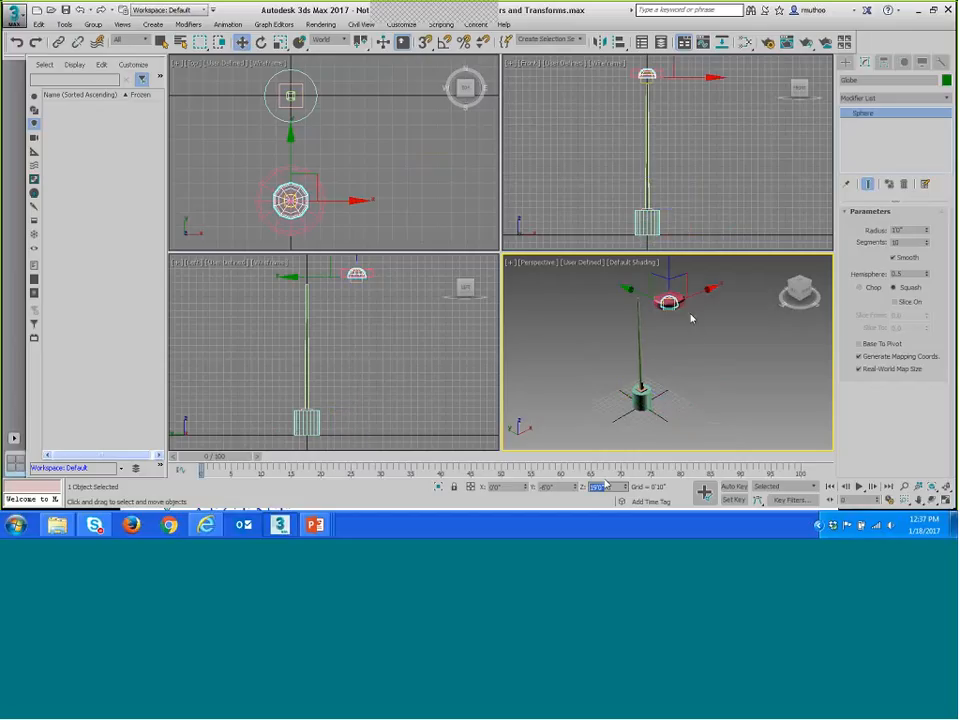
{"action": "middle_click_drag", "start_coordinate": [690, 317], "coordinate": [739, 396]}
{"action": "scroll", "coordinate": [687, 345], "scroll_direction": "up", "scroll_amount": 3}
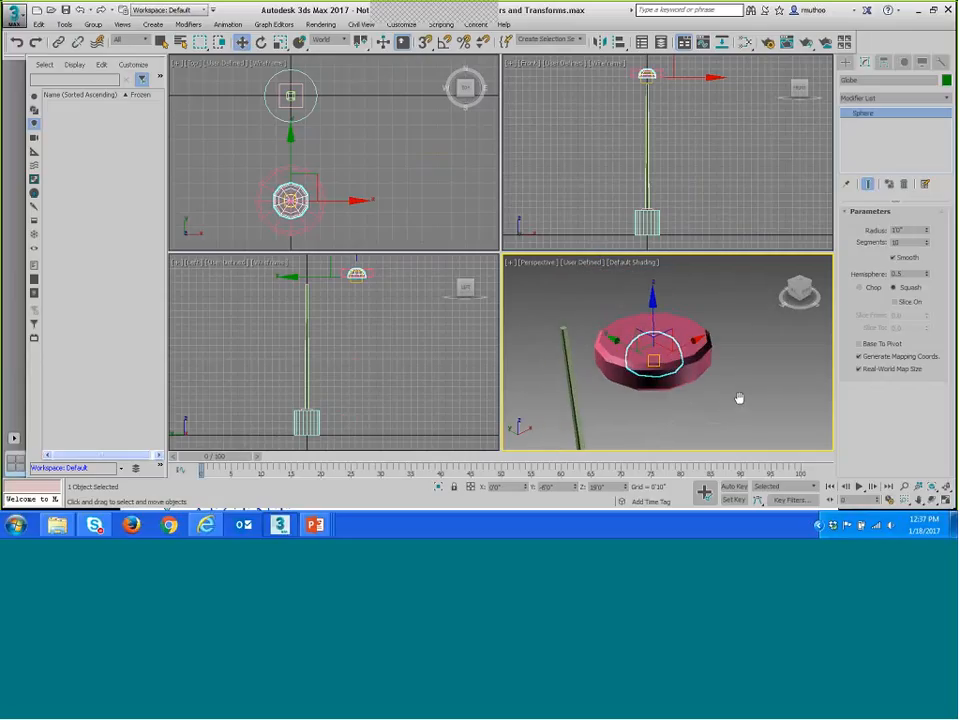
{"action": "left_click", "coordinate": [761, 346]}
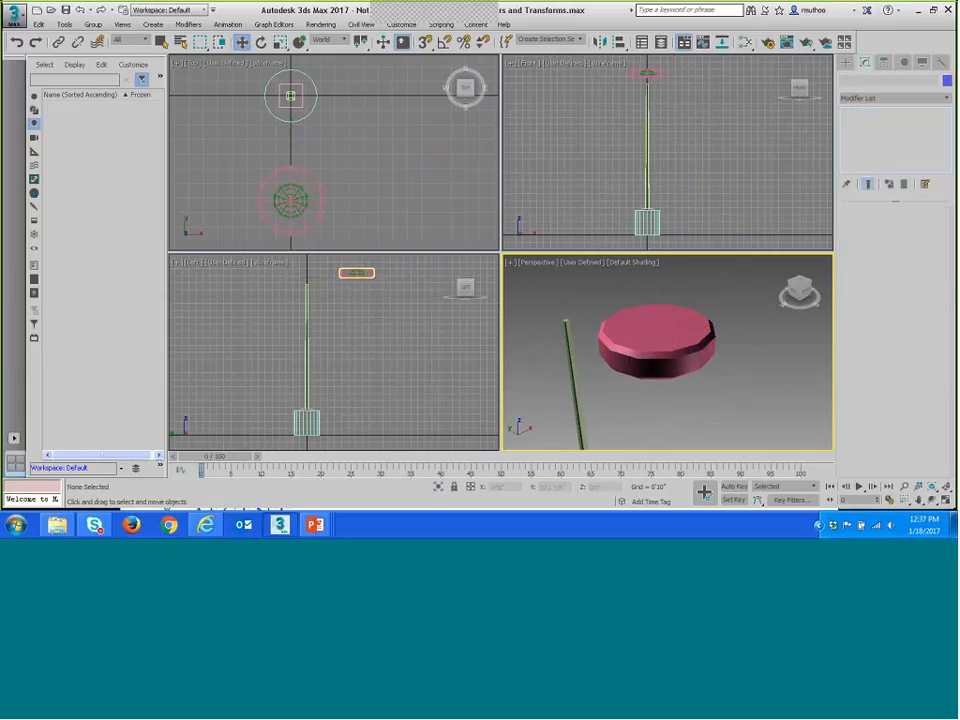
{"action": "left_click", "coordinate": [932, 500]}
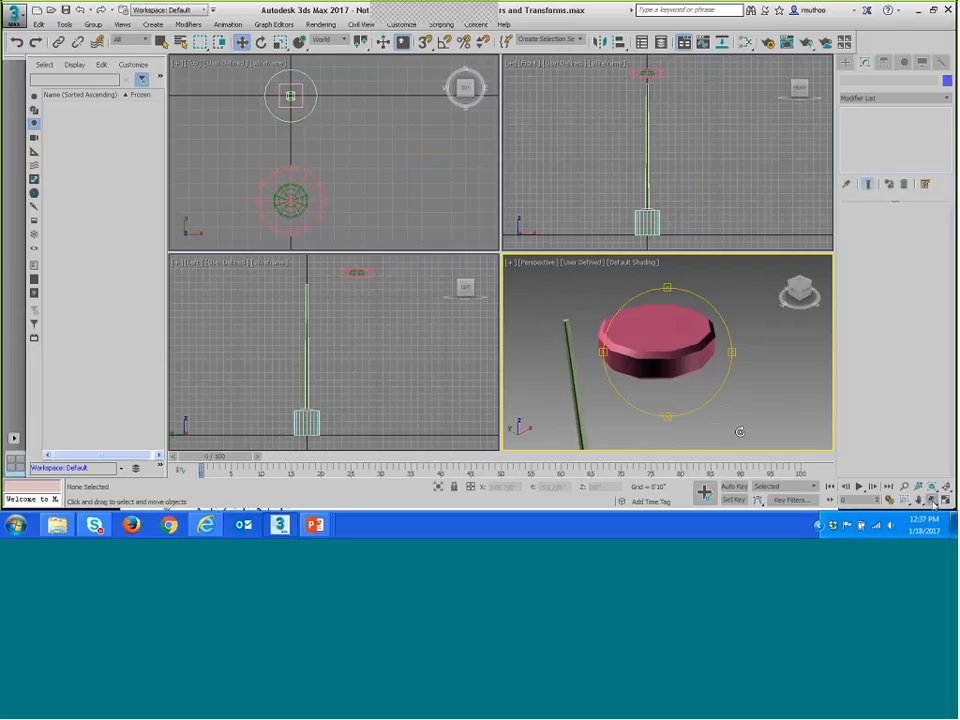
{"action": "left_click_drag", "start_coordinate": [623, 360], "coordinate": [650, 347]}
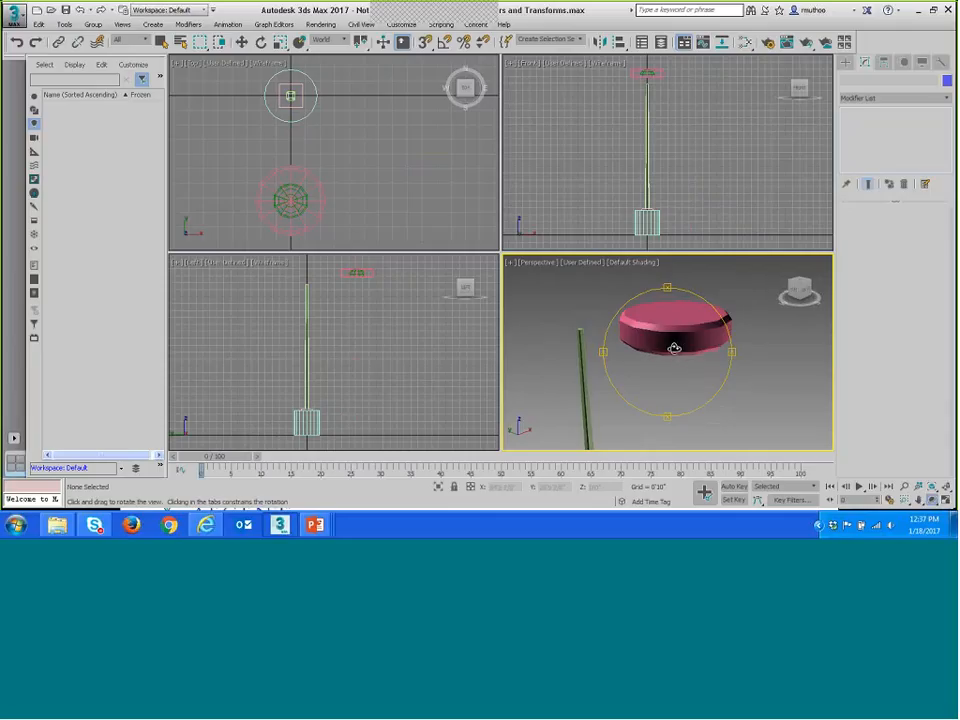
{"action": "left_click", "coordinate": [333, 143]}
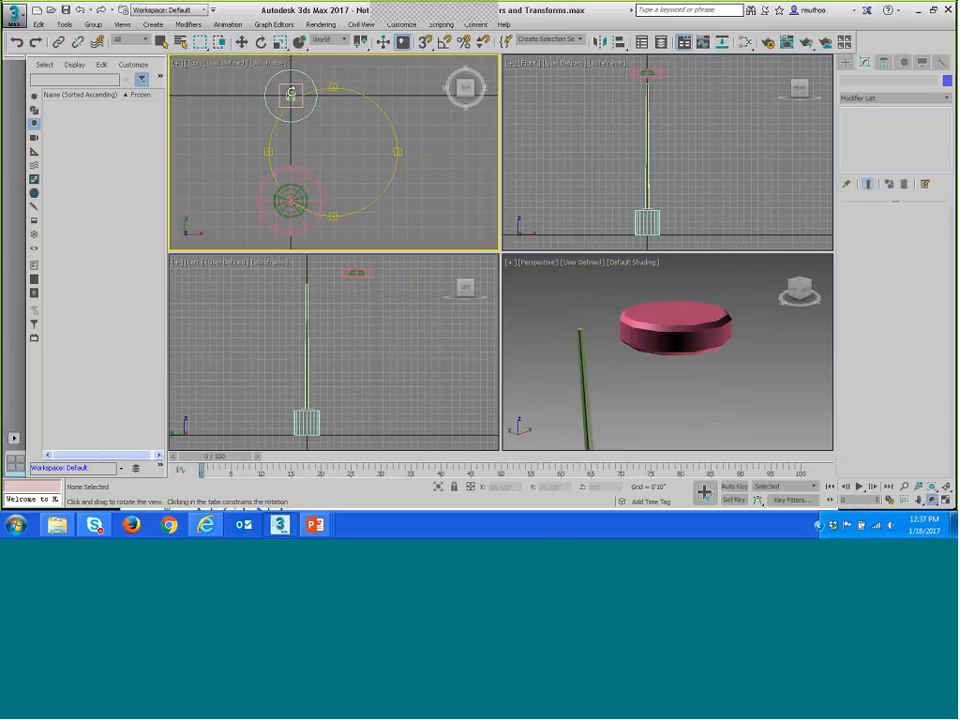
Rotate the Globe 180 degrees about the X axis so its dome faces downward.
{"action": "left_click", "coordinate": [241, 41]}
{"action": "left_click", "coordinate": [308, 198]}
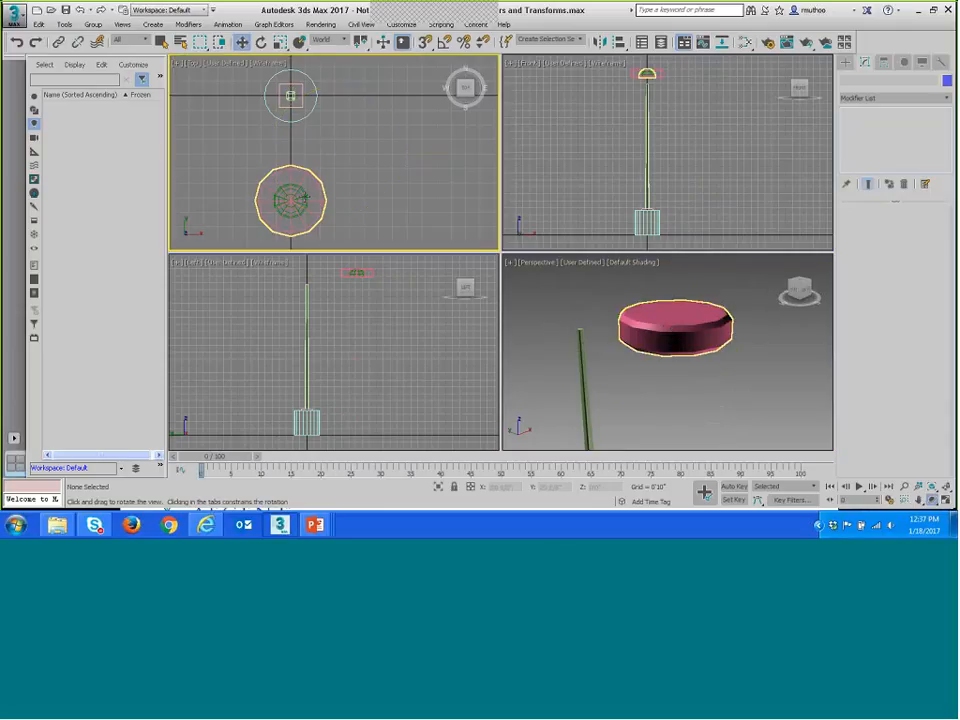
{"action": "left_click", "coordinate": [304, 198]}
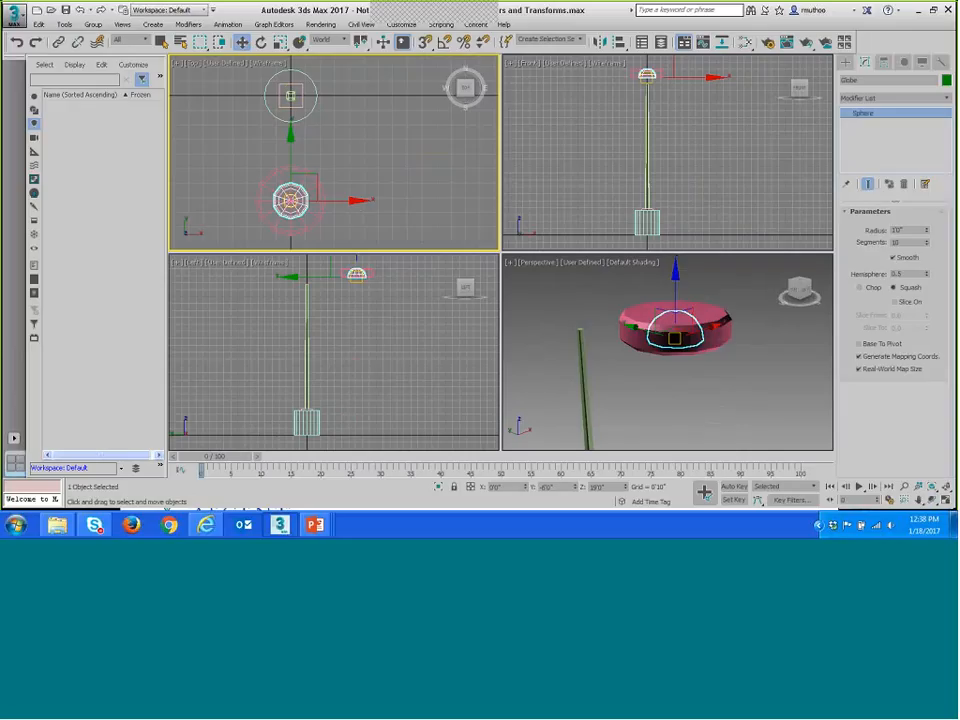
{"action": "left_click", "coordinate": [262, 43]}
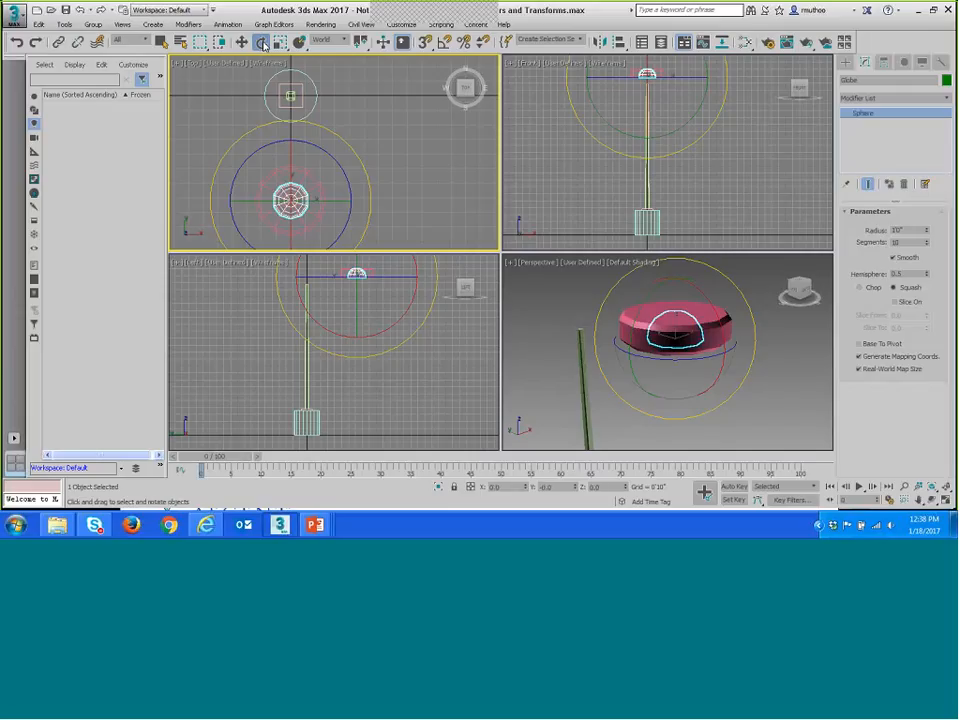
{"action": "right_click", "coordinate": [659, 146]}
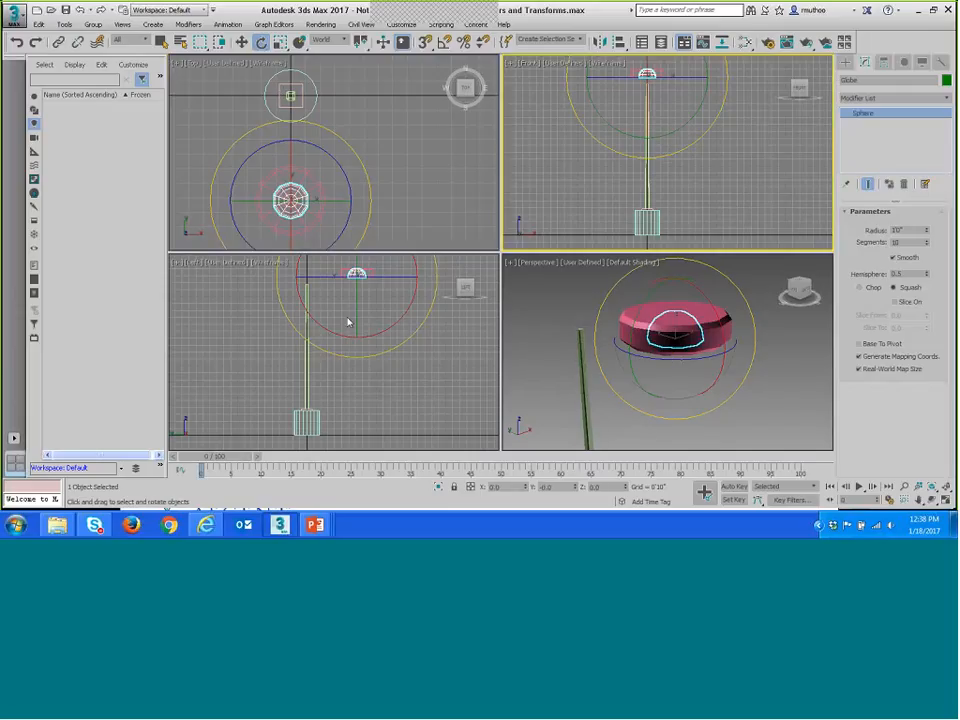
{"action": "middle_click_drag", "start_coordinate": [348, 322], "coordinate": [355, 287], "text": "alt"}
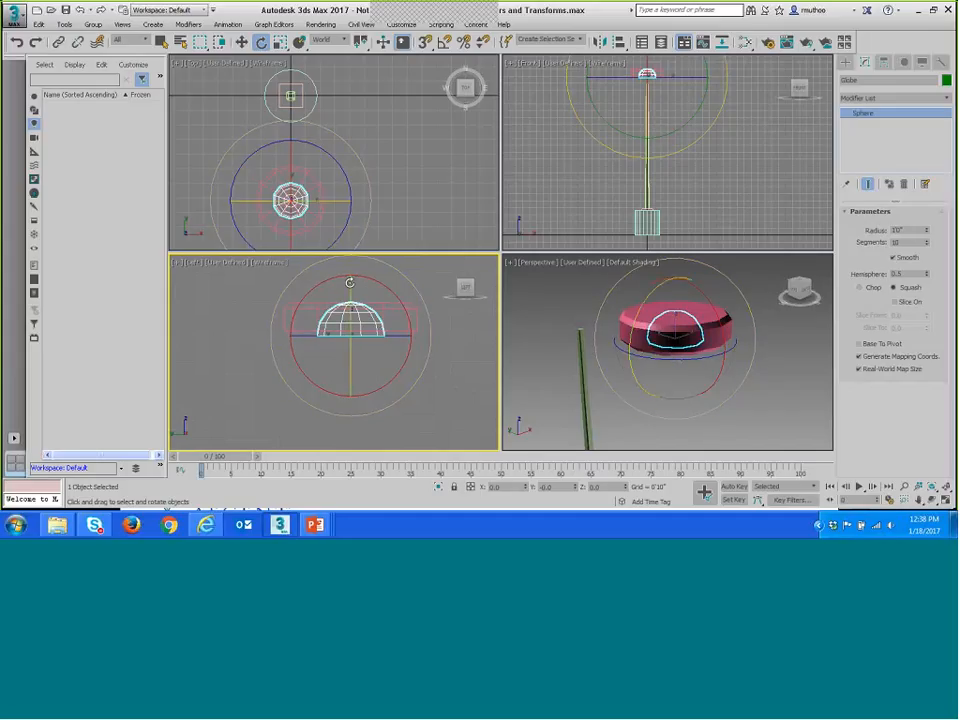
{"action": "left_click_drag", "start_coordinate": [350, 283], "coordinate": [377, 354]}
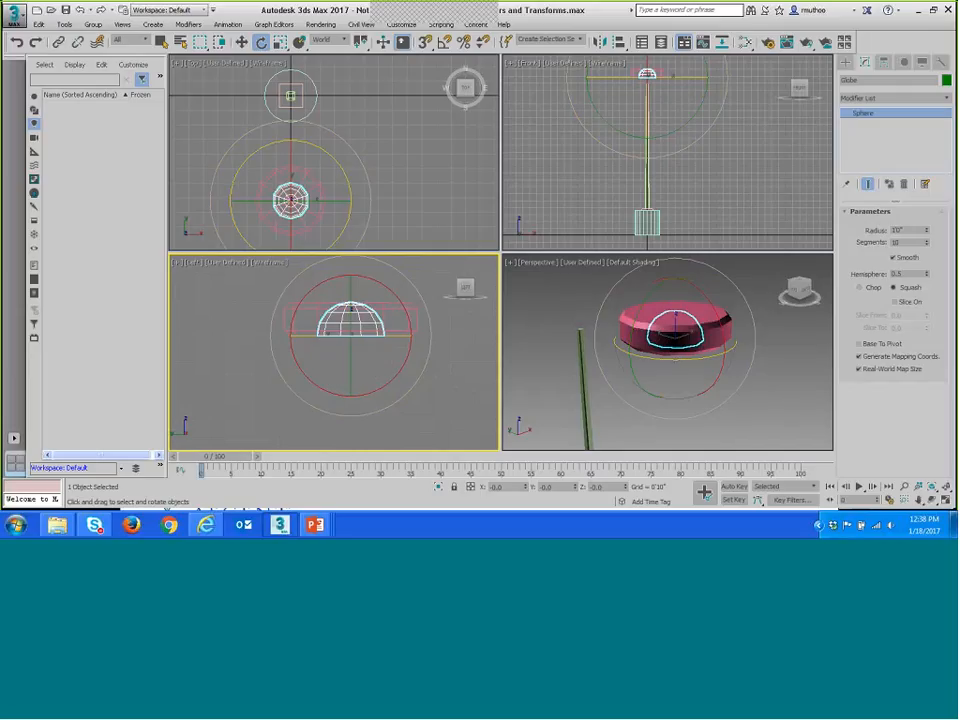
{"action": "left_click", "coordinate": [495, 487]}
{"action": "type", "text": "-180"}
{"action": "key", "text": "Return"}
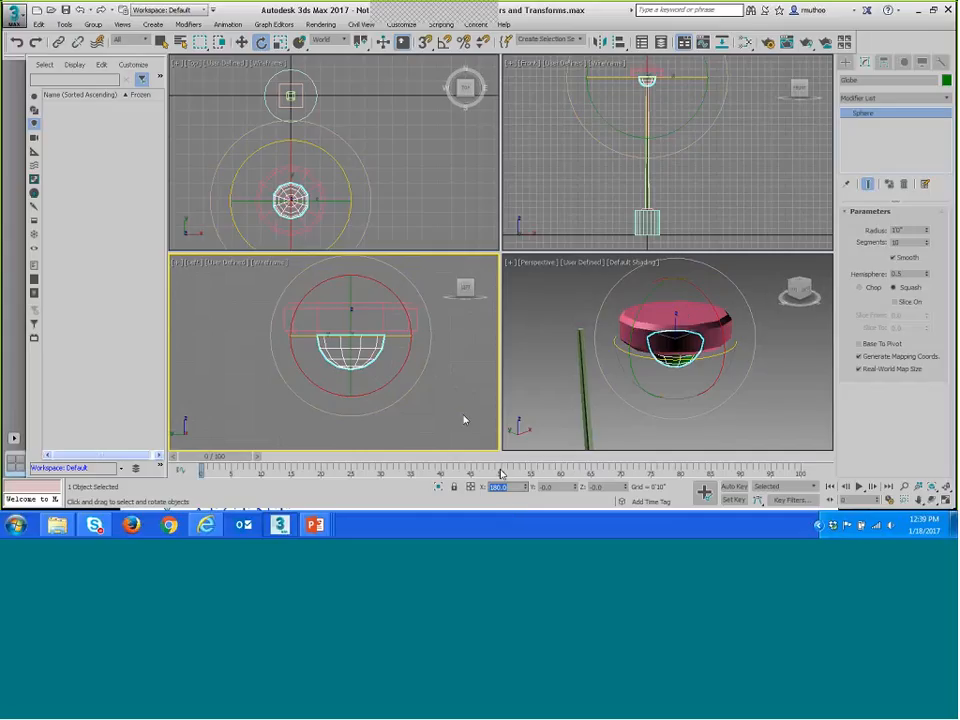
Inspect the Globe beneath the Housing from a lower angle and check its rotation values.
{"action": "left_click", "coordinate": [786, 396]}
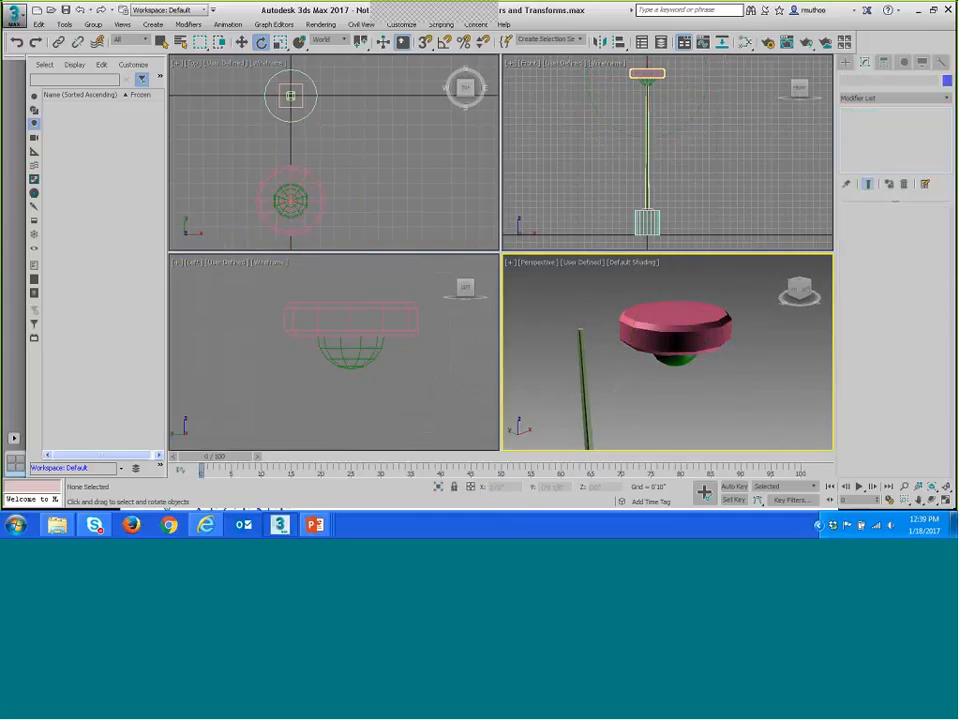
{"action": "key", "text": "ctrl+r"}
{"action": "mouse_move", "coordinate": [660, 360]}
{"action": "left_mouse_down"}
{"action": "mouse_move", "coordinate": [665, 420]}
{"action": "mouse_move", "coordinate": [664, 362]}
{"action": "left_mouse_up"}
{"action": "right_click", "coordinate": [664, 362]}
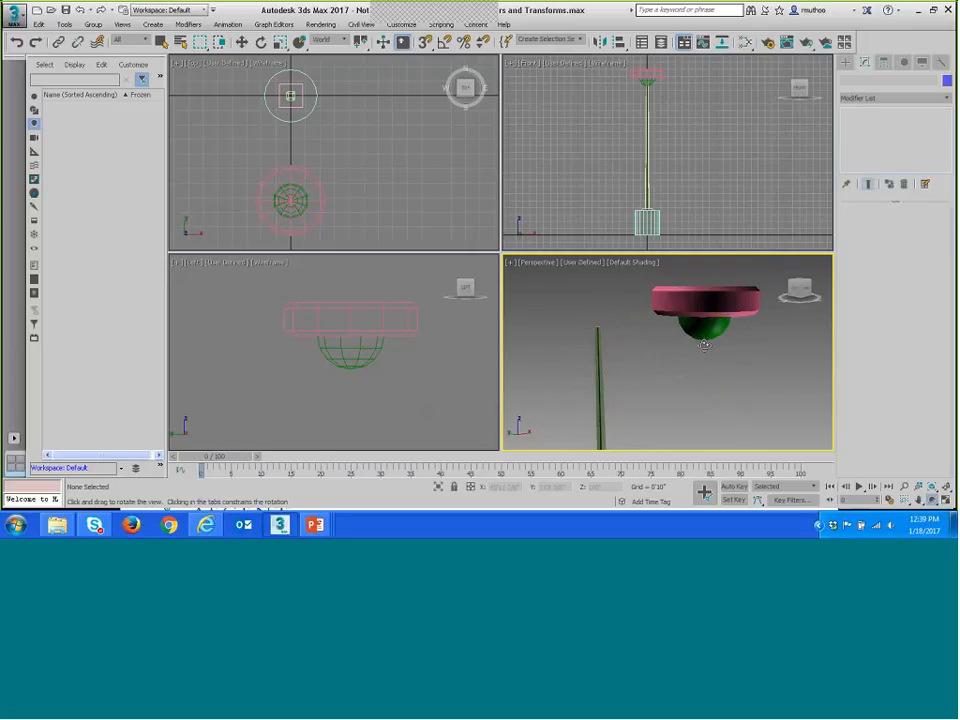
{"action": "left_click", "coordinate": [705, 330]}
{"action": "key", "text": "e"}
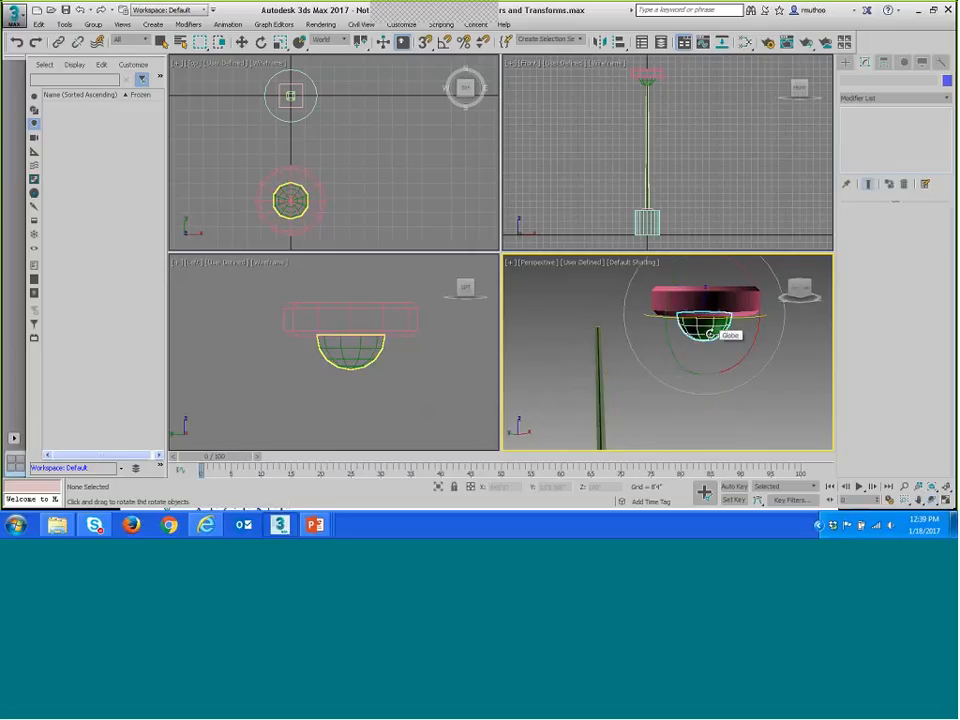
{"action": "left_click", "coordinate": [712, 328]}
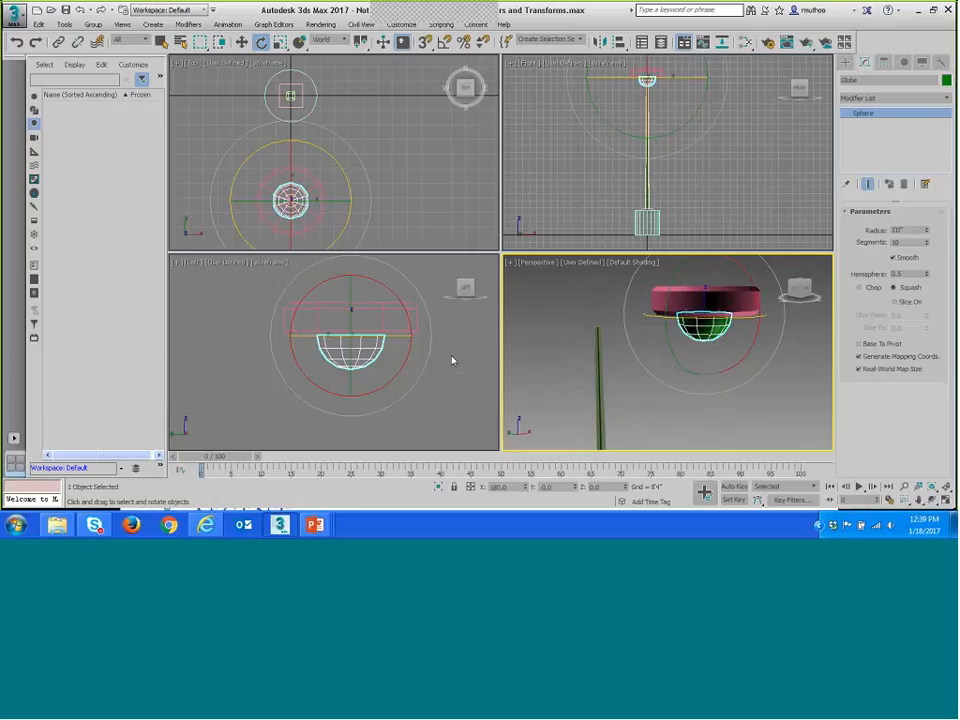
Select the light pole base and the Housing in turn to check their rotation values.
{"action": "left_click", "coordinate": [650, 219]}
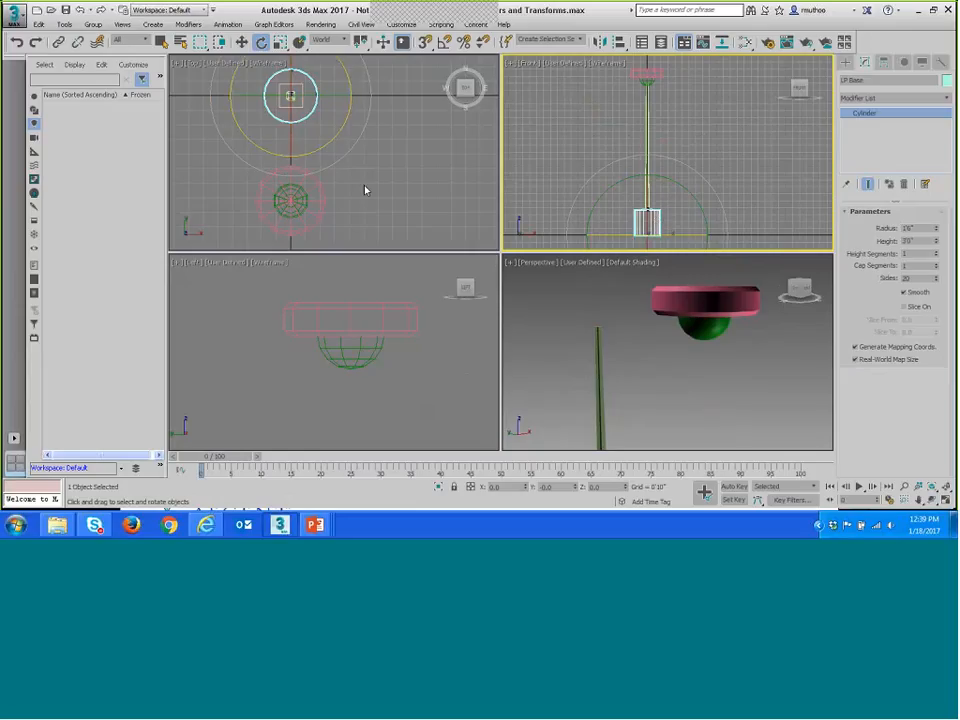
{"action": "left_click", "coordinate": [320, 201]}
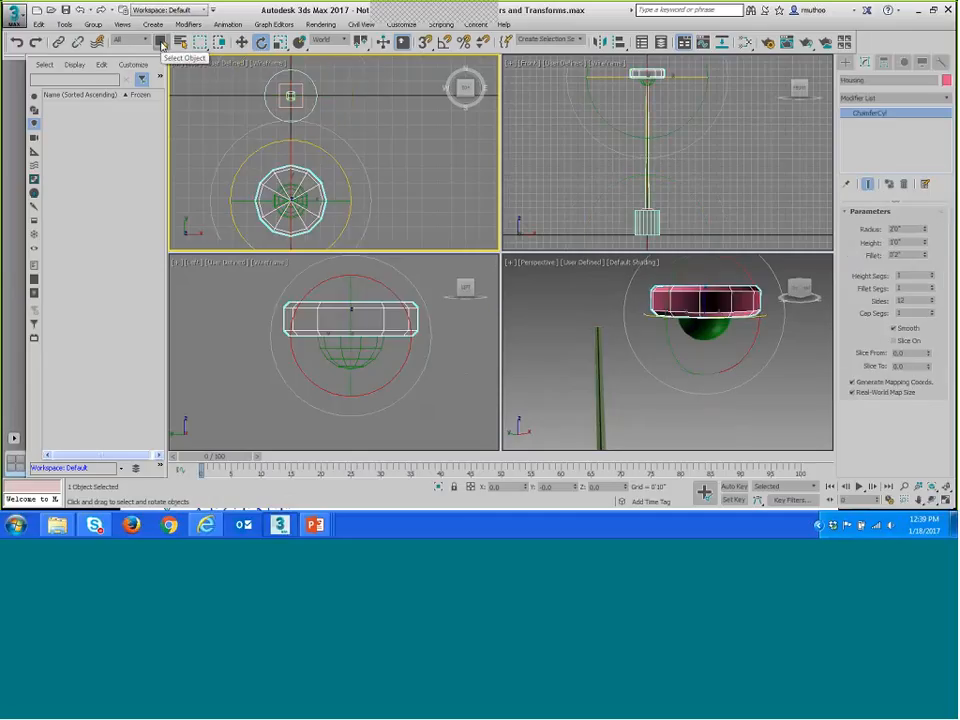
{"action": "left_click", "coordinate": [160, 44]}
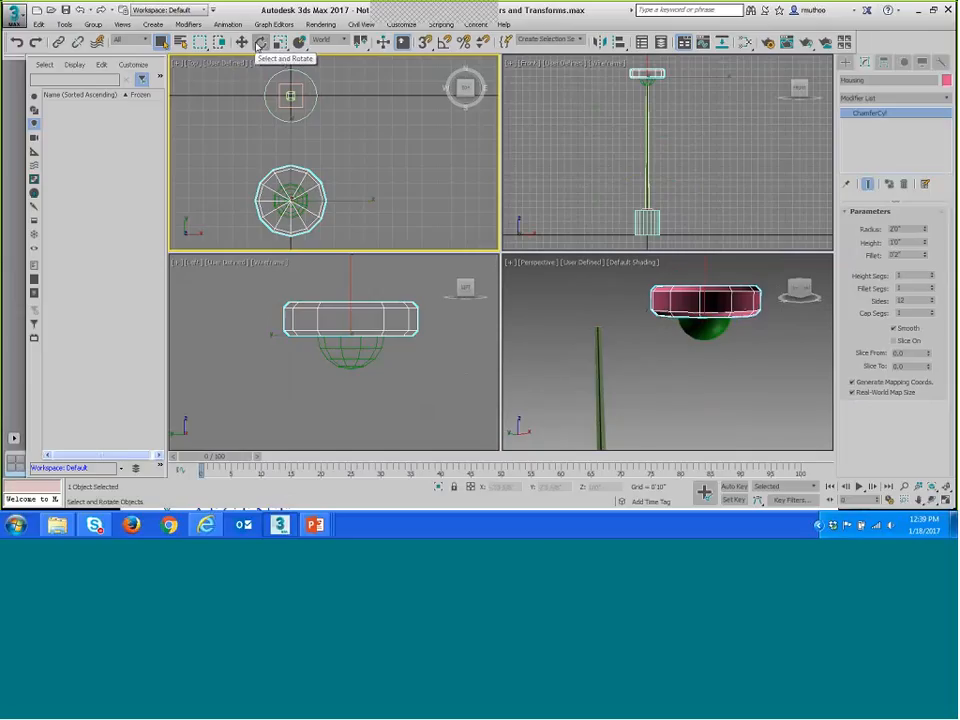
Create a cylinder on the ground beside the base, about 0'9" in radius and 0'4" high.
{"action": "middle_click_drag", "start_coordinate": [727, 406], "coordinate": [724, 347]}
{"action": "scroll", "coordinate": [716, 362], "scroll_direction": "down", "scroll_amount": 5}
{"action": "scroll", "coordinate": [686, 377], "scroll_direction": "up", "scroll_amount": 3}
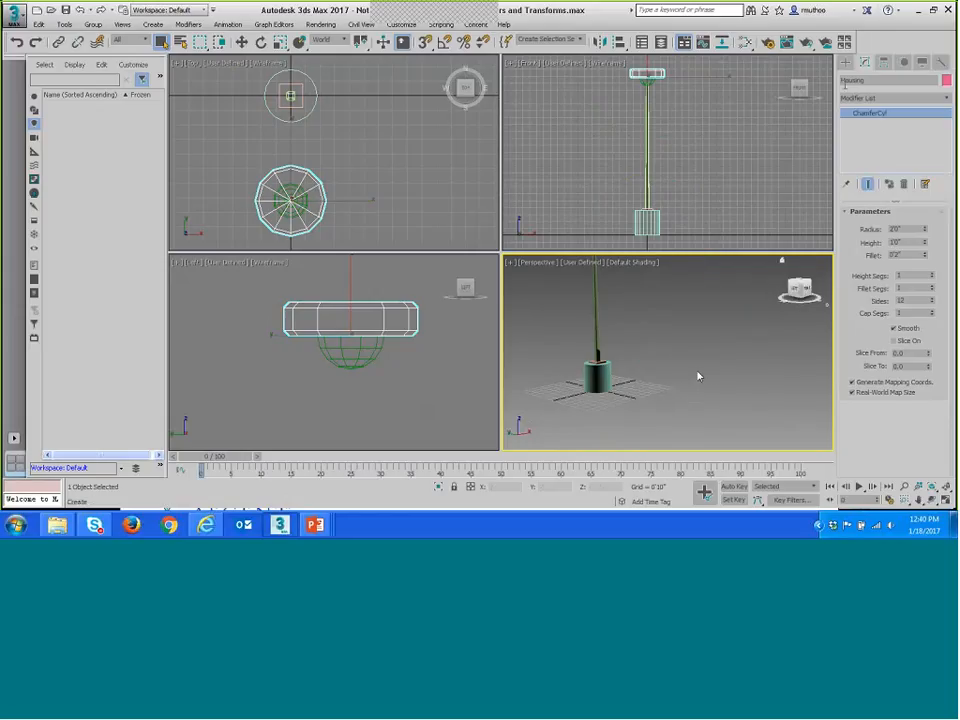
{"action": "left_click", "coordinate": [846, 63]}
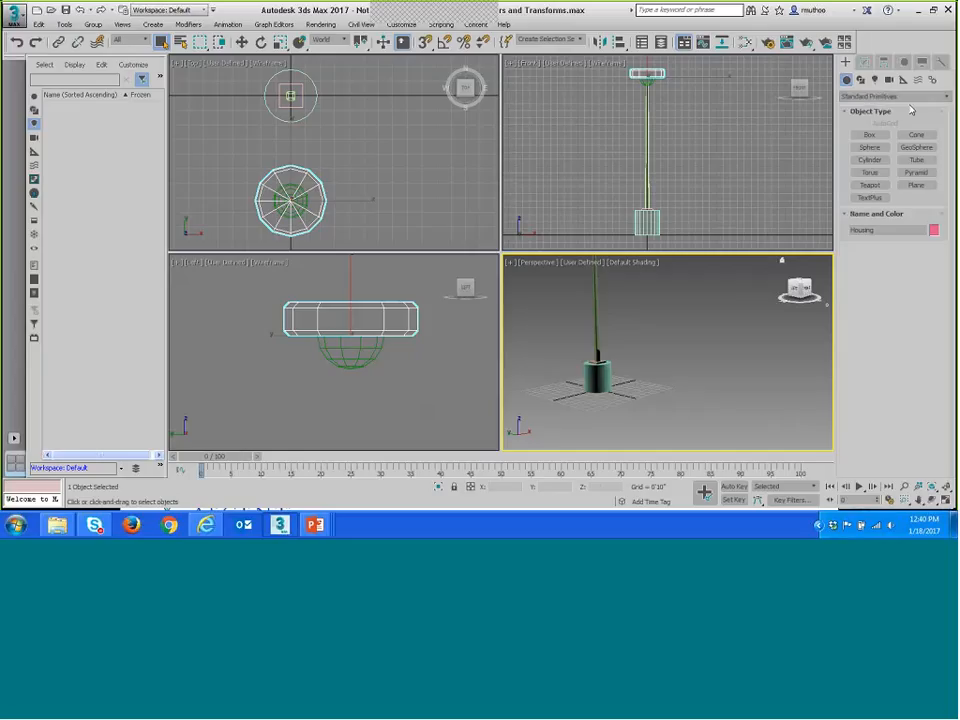
{"action": "left_click", "coordinate": [866, 160]}
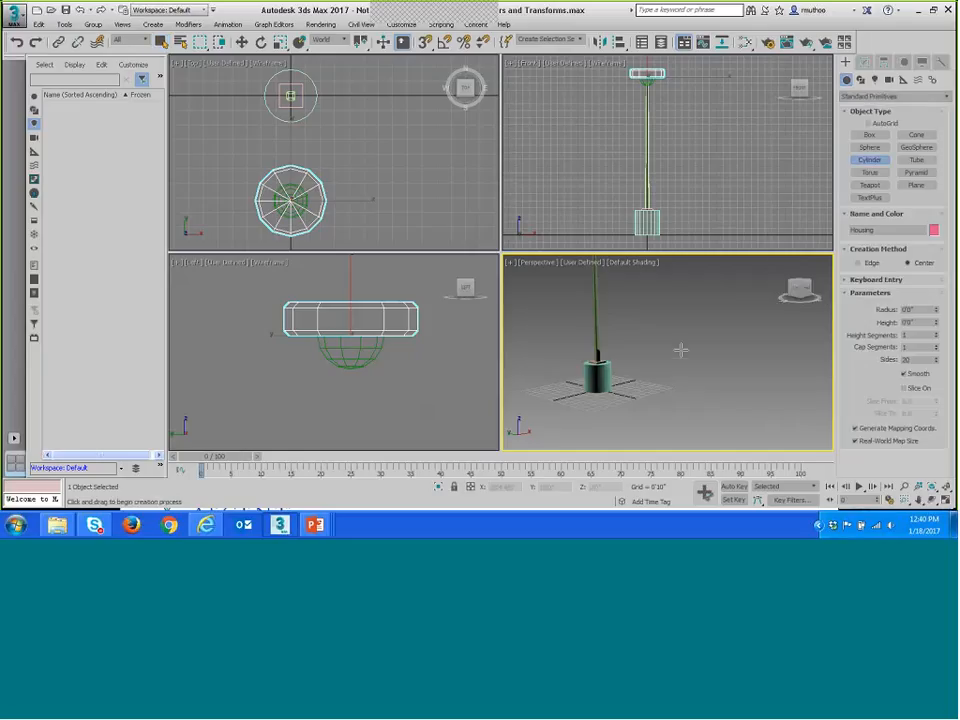
{"action": "scroll", "coordinate": [681, 349], "scroll_direction": "up", "scroll_amount": 5}
{"action": "middle_click_drag", "start_coordinate": [726, 330], "coordinate": [736, 319]}
{"action": "middle_click_drag", "start_coordinate": [590, 389], "coordinate": [658, 358]}
{"action": "scroll", "coordinate": [660, 376], "scroll_direction": "up", "scroll_amount": 5}
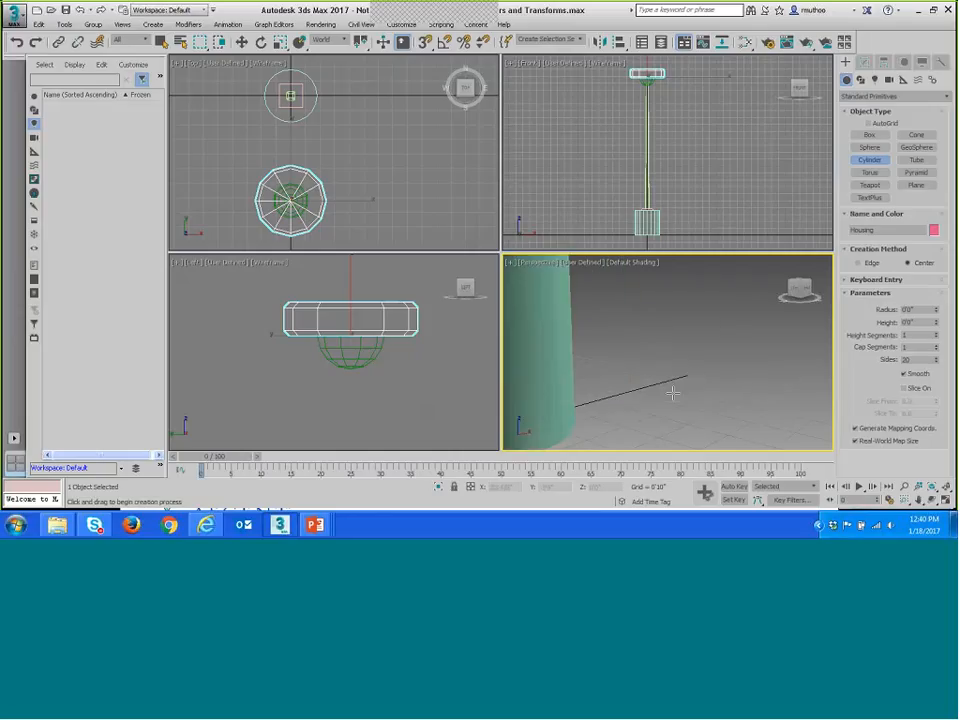
{"action": "scroll", "coordinate": [685, 384], "scroll_direction": "up", "scroll_amount": 1}
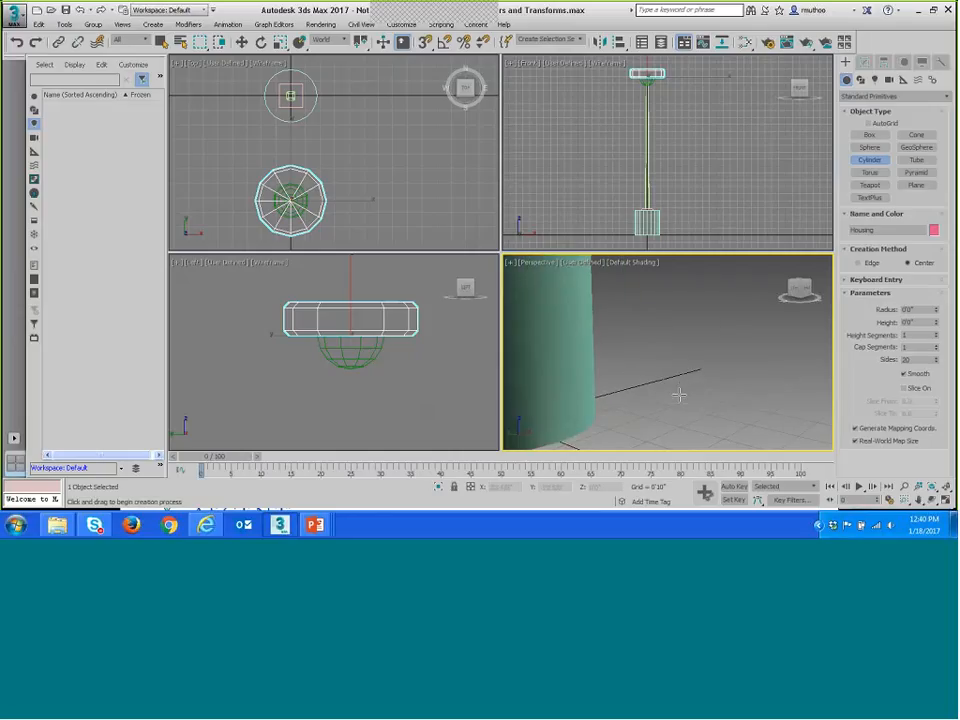
{"action": "left_click_drag", "start_coordinate": [690, 387], "coordinate": [712, 382]}
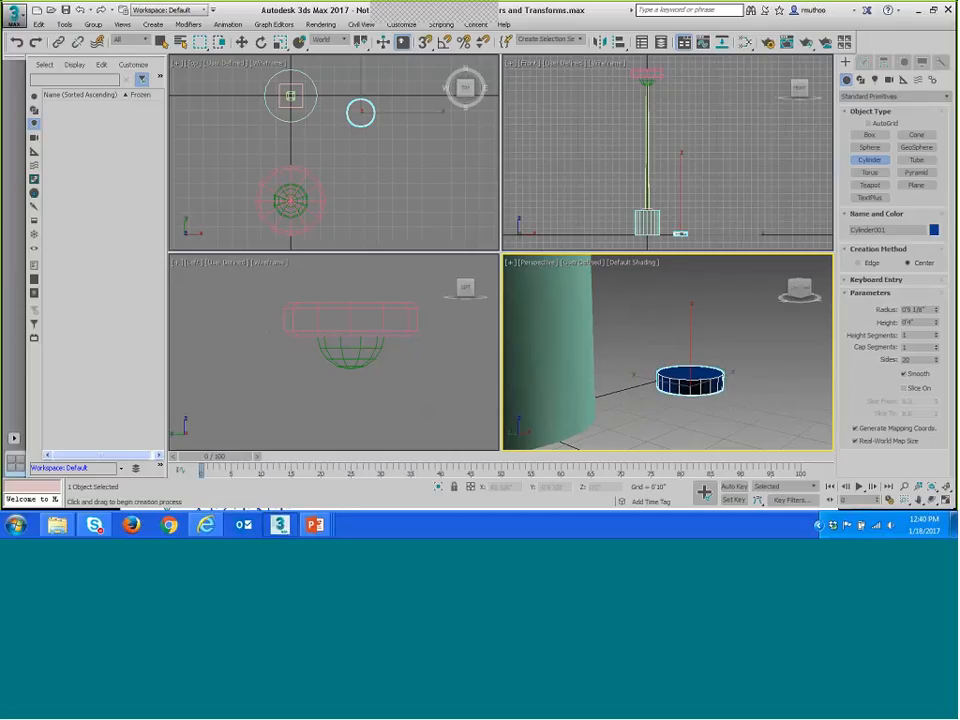
Rename the new cylinder as Nut and set its radius to 0'1 4/8".
{"action": "left_click", "coordinate": [862, 62]}
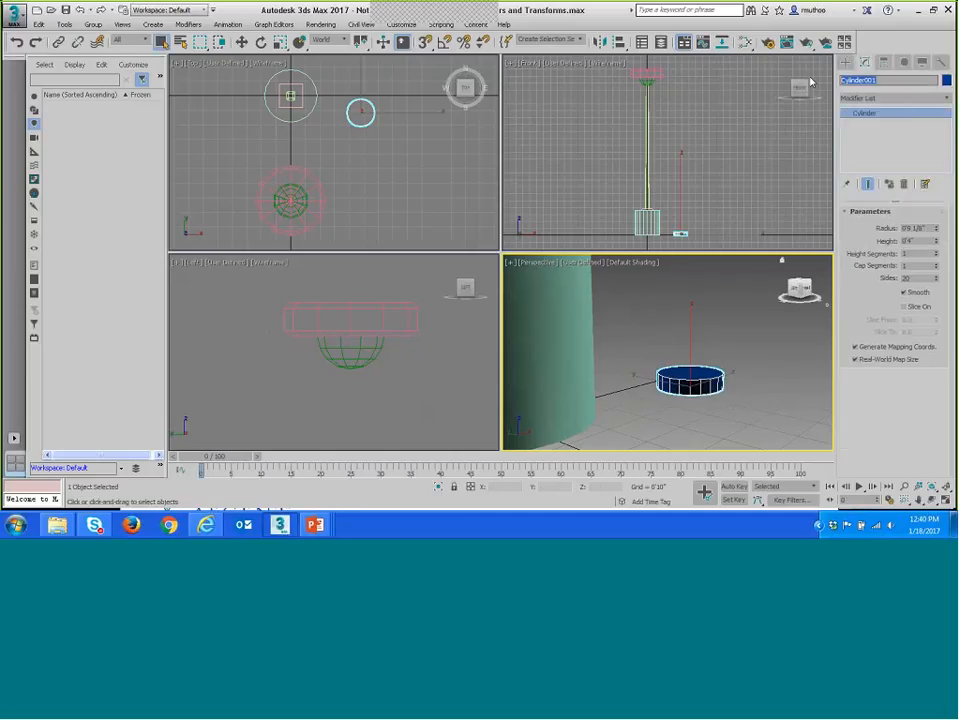
{"action": "type", "text": "Nut"}
{"action": "double_click", "coordinate": [910, 228]}
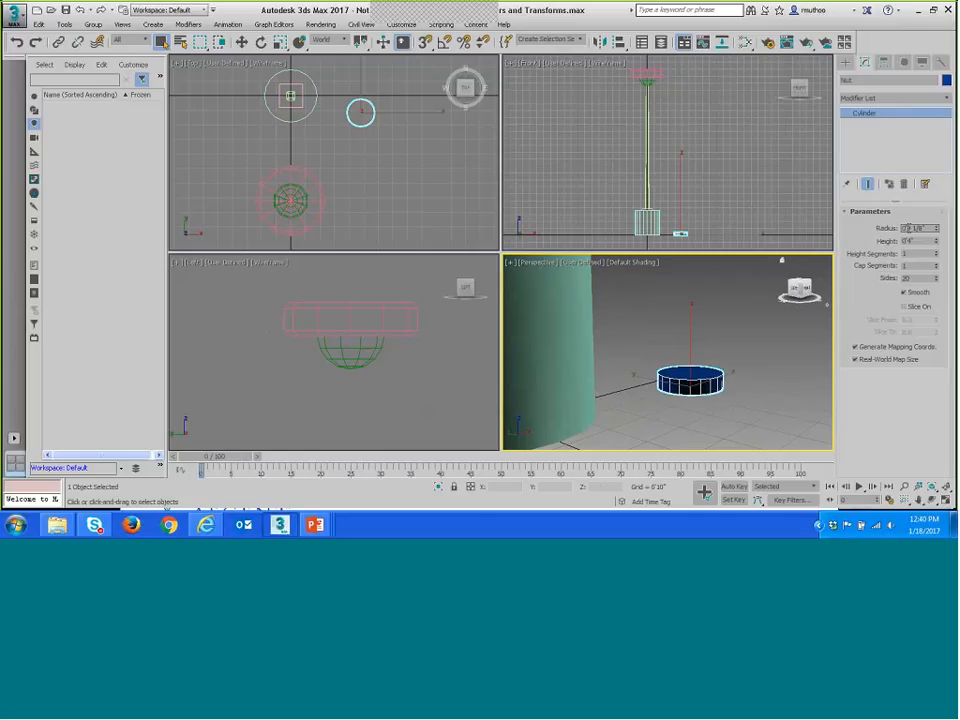
{"action": "left_click_drag", "start_coordinate": [908, 228], "coordinate": [924, 228]}
{"action": "type", "text": "6"}
{"action": "type", "text": " 4"}
{"action": "type", "text": "/8"}
{"action": "key", "text": "Tab"}
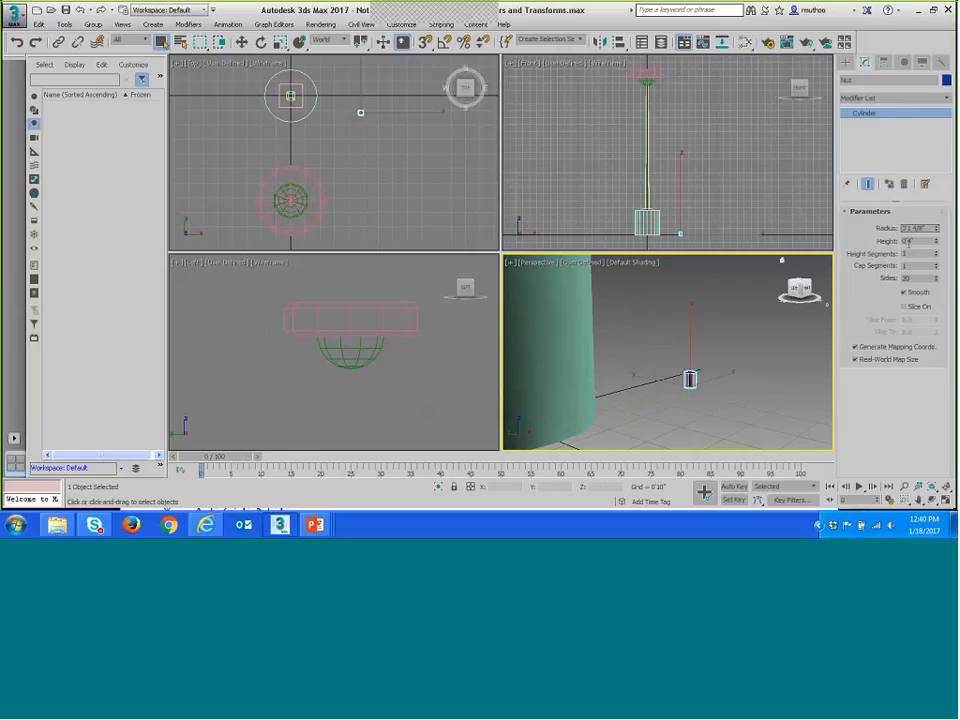
Set the Nut's height to 0'1" and its number of sides to 6.
{"action": "left_click_drag", "start_coordinate": [908, 242], "coordinate": [917, 243]}
{"action": "type", "text": "7'"}
{"action": "key", "text": "Return"}
{"action": "double_click", "coordinate": [911, 280]}
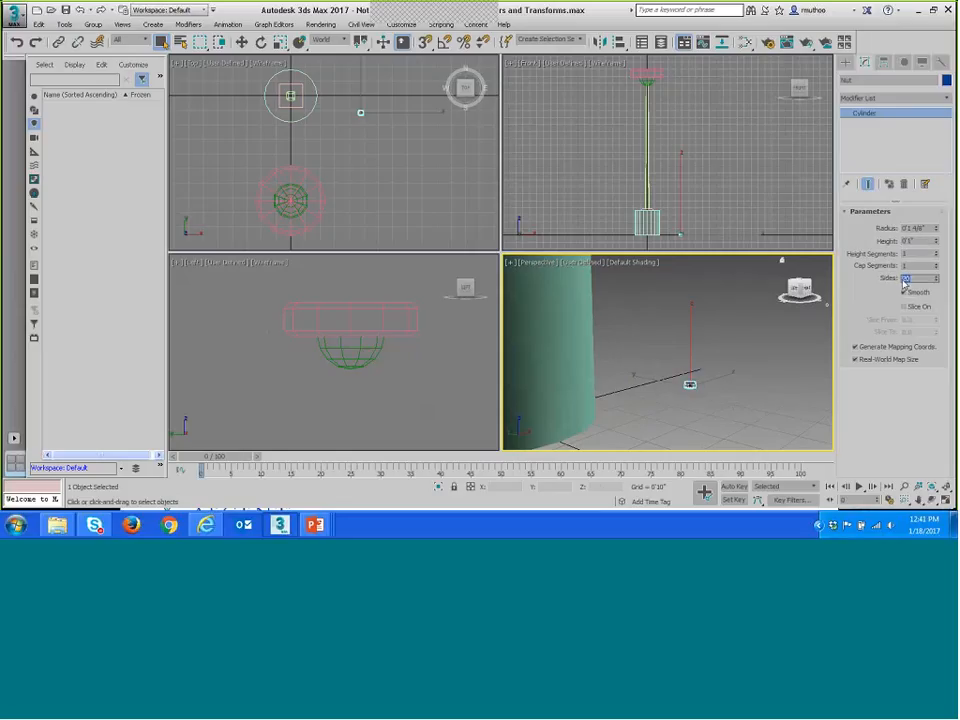
{"action": "type", "text": "6"}
{"action": "key", "text": "Return"}
{"action": "double_click", "coordinate": [916, 281]}
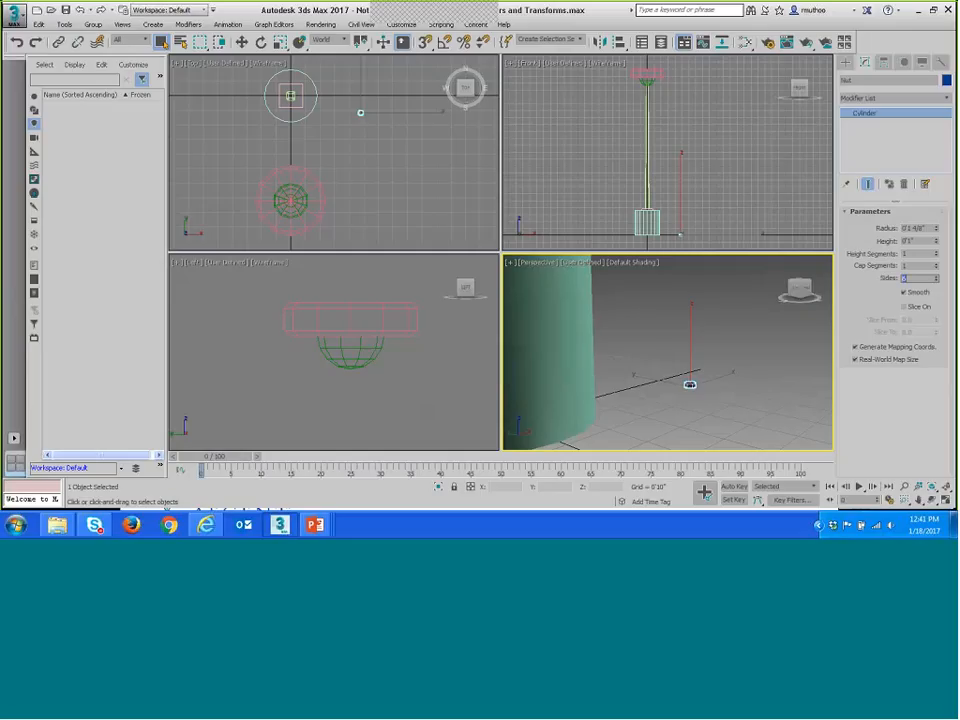
Create a small cylinder beside the Nut in the top view, about 0'0 4/8" in radius and 0'0 5/8" high.
{"action": "left_click", "coordinate": [932, 488]}
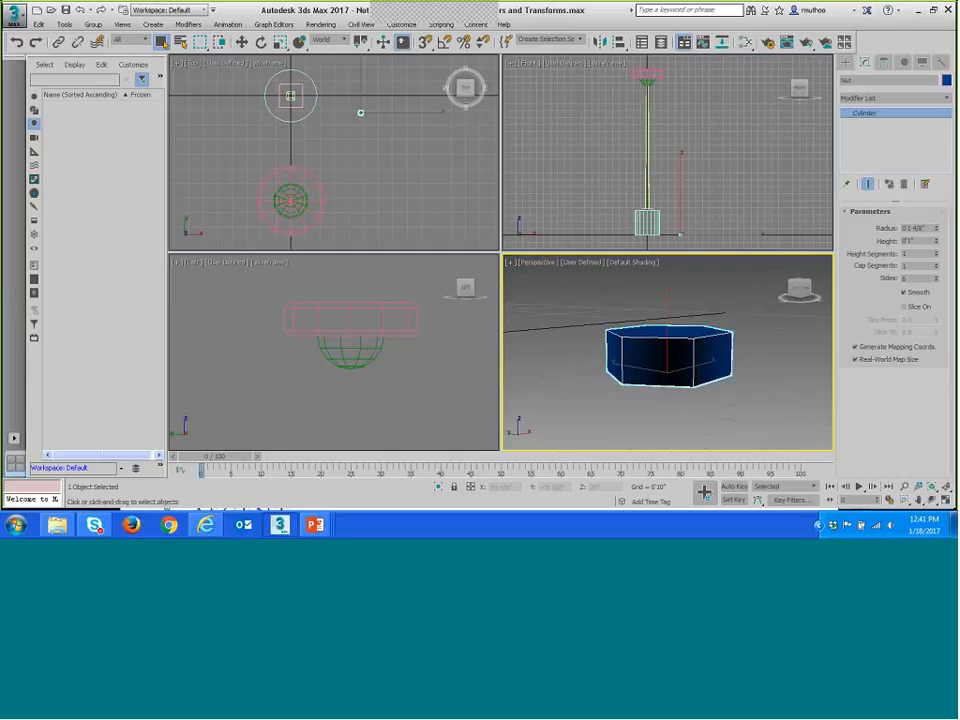
{"action": "middle_click_drag", "start_coordinate": [718, 386], "coordinate": [718, 388]}
{"action": "left_click", "coordinate": [908, 486]}
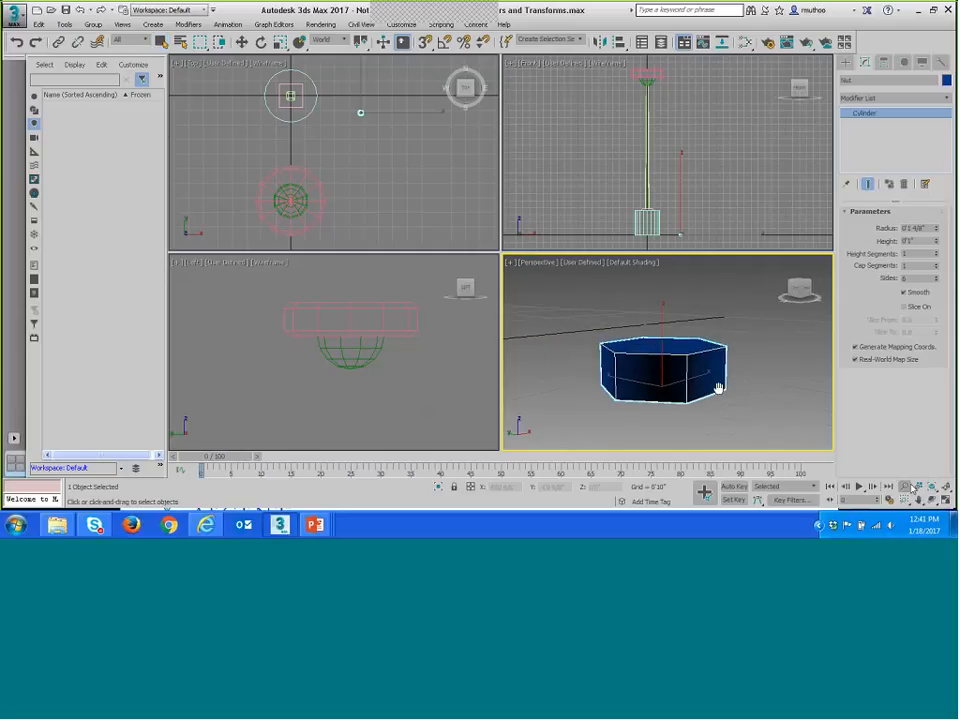
{"action": "left_click", "coordinate": [931, 500]}
{"action": "left_click_drag", "start_coordinate": [684, 376], "coordinate": [678, 411]}
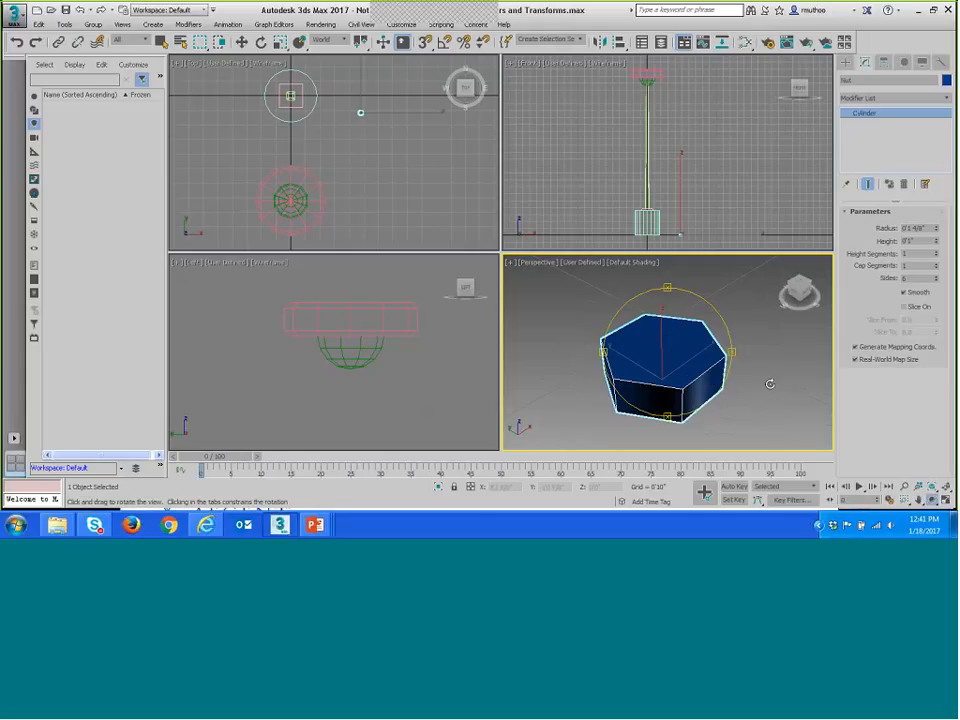
{"action": "left_click", "coordinate": [362, 199]}
{"action": "left_click_drag", "start_coordinate": [362, 199], "coordinate": [341, 160]}
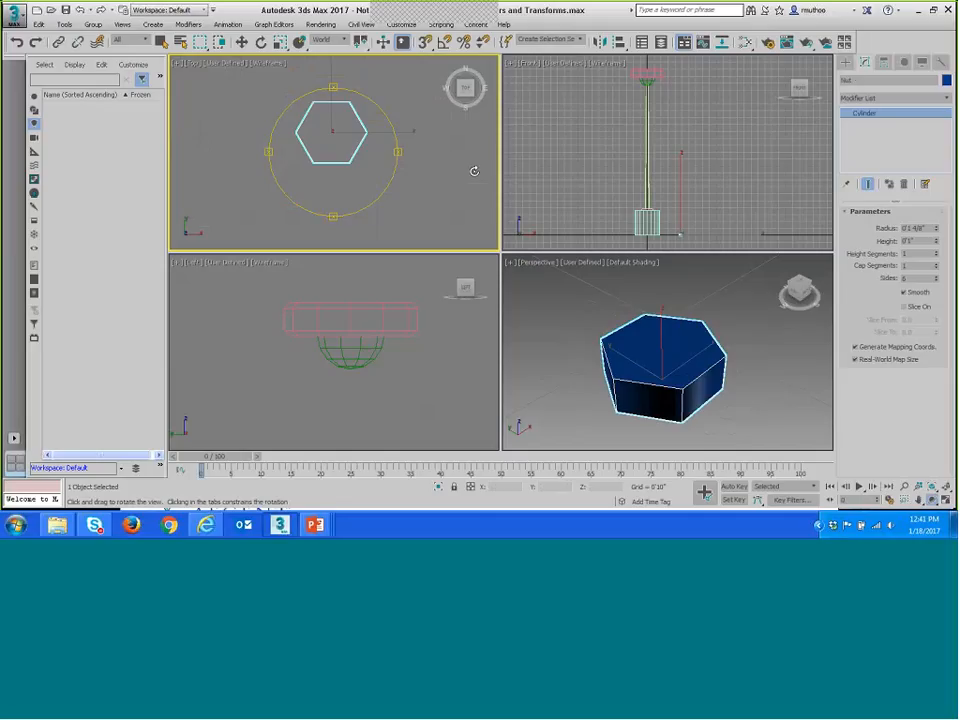
{"action": "left_click", "coordinate": [846, 62]}
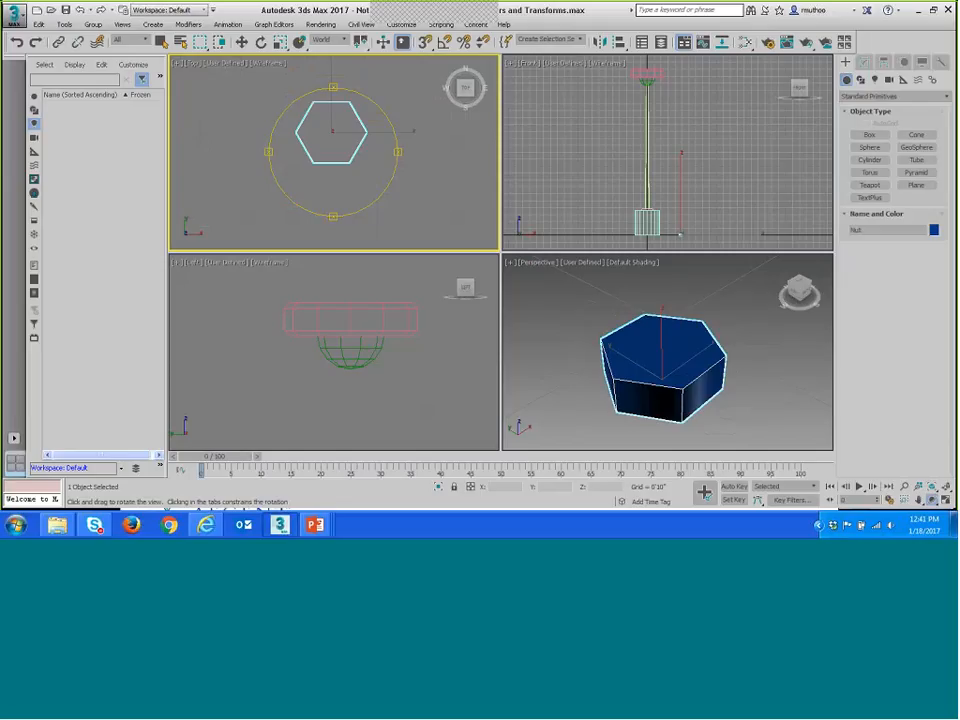
{"action": "left_click", "coordinate": [869, 160]}
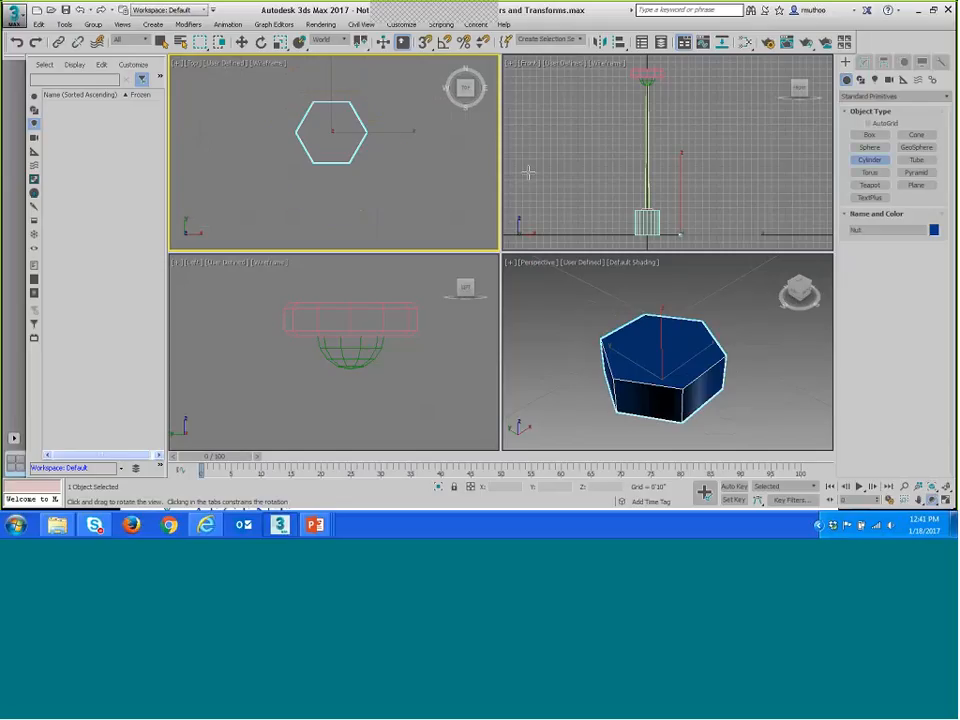
{"action": "left_click", "coordinate": [405, 161]}
{"action": "left_click_drag", "start_coordinate": [405, 161], "coordinate": [395, 170]}
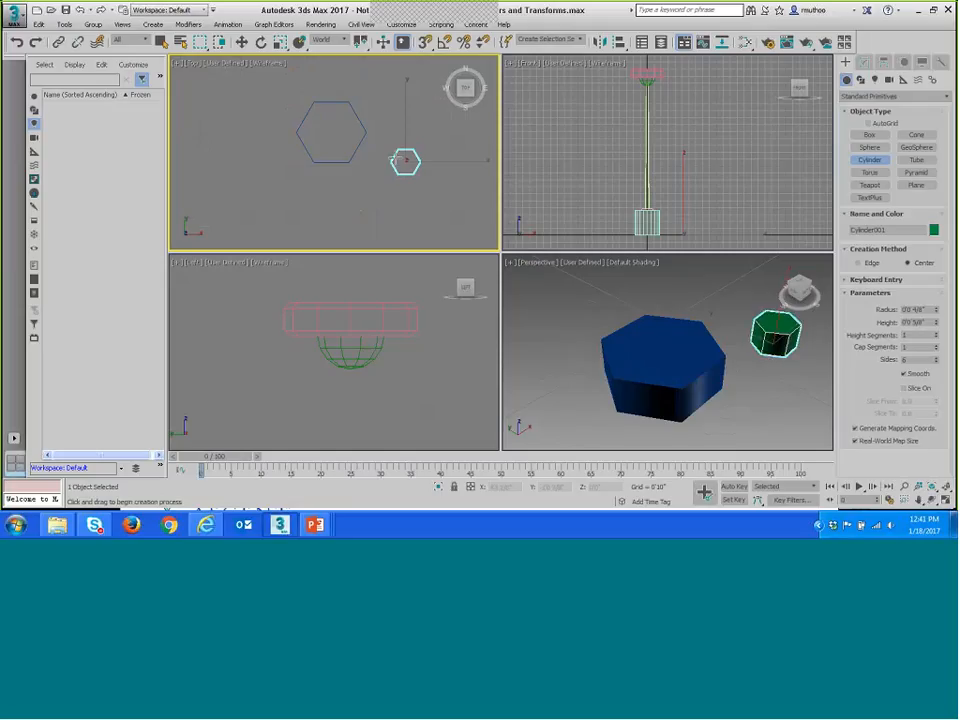
Rename the new small cylinder as Bolt and set its radius to 0'0 6/8".
{"action": "left_click", "coordinate": [865, 63]}
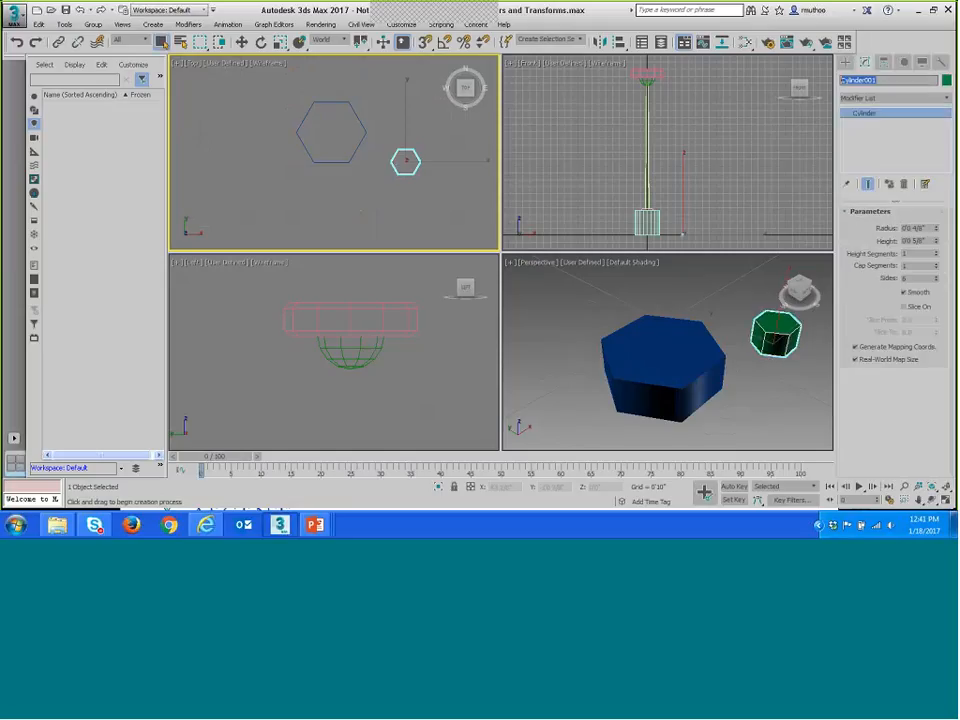
{"action": "type", "text": "Bolt"}
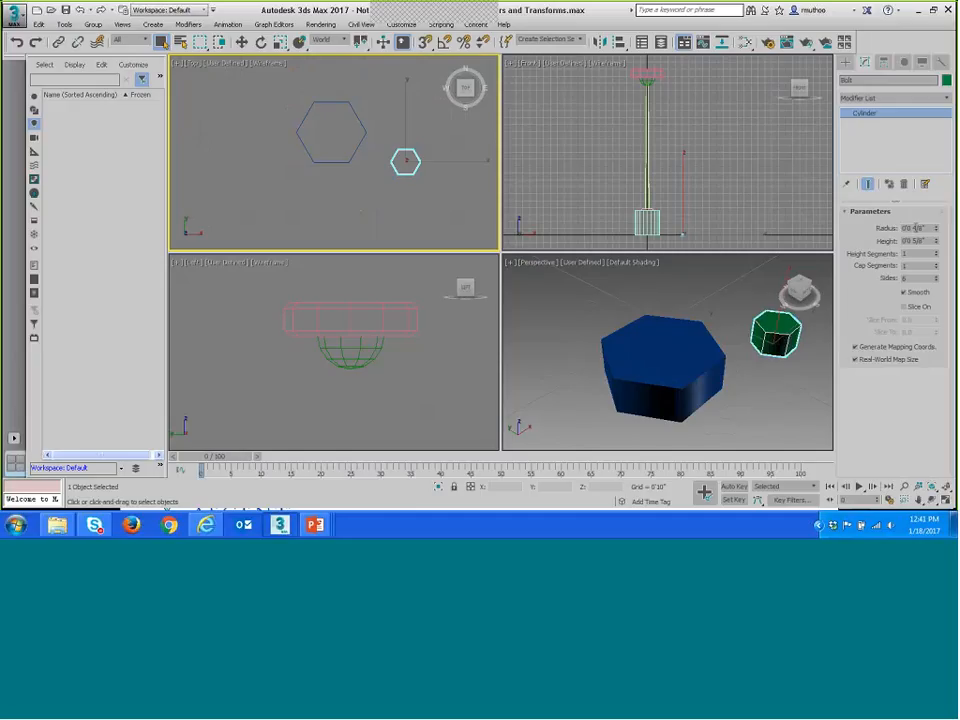
{"action": "key", "text": "Return"}
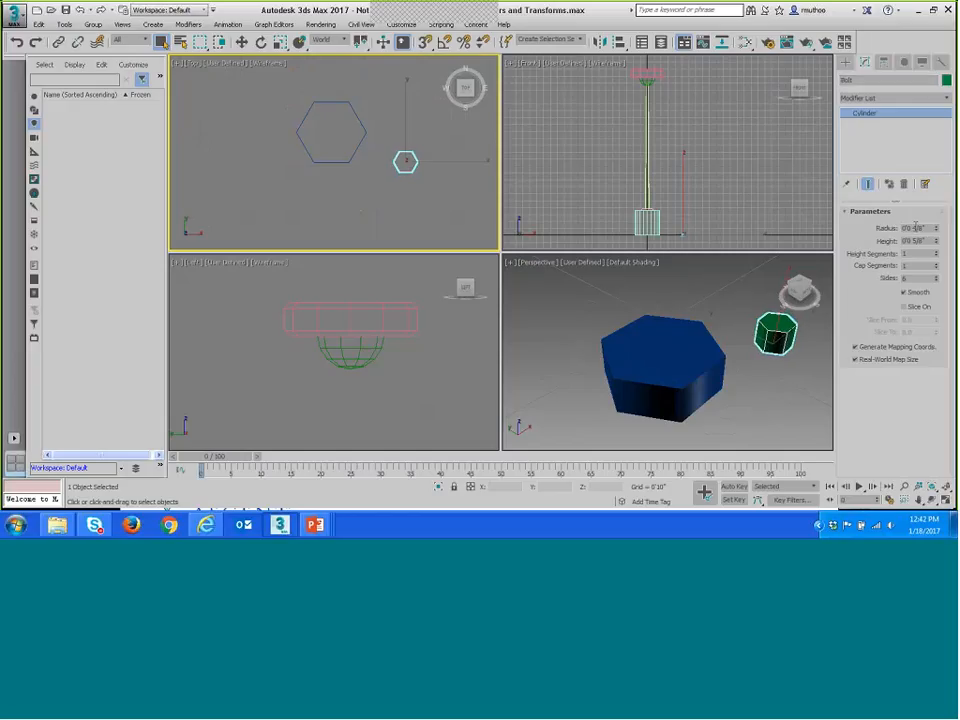
{"action": "double_click", "coordinate": [916, 228]}
{"action": "left_click", "coordinate": [936, 230]}
Set the Bolt's height to 0'0 3/8" and its number of sides to 20.
{"action": "left_click_drag", "start_coordinate": [934, 242], "coordinate": [954, 258]}
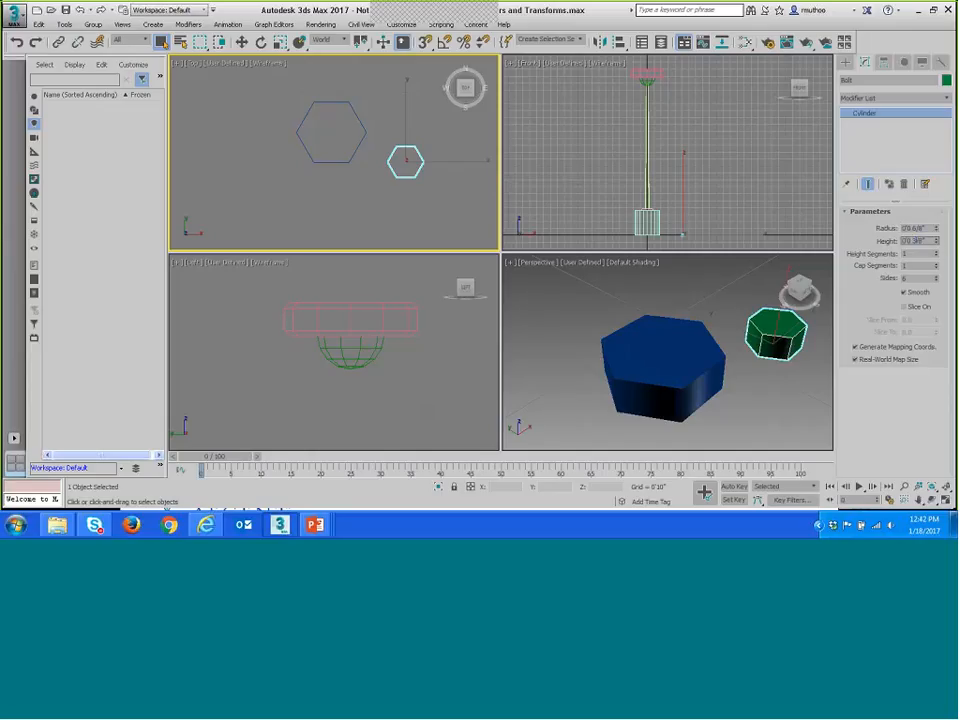
{"action": "key", "text": "Return"}
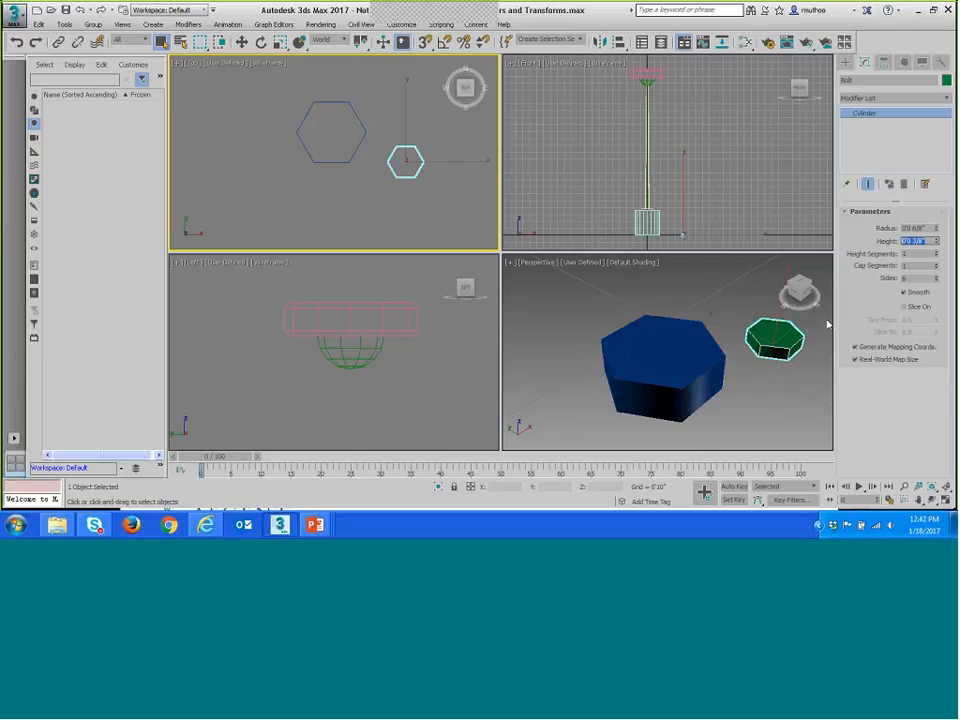
{"action": "double_click", "coordinate": [913, 279]}
{"action": "type", "text": "24"}
{"action": "key", "text": "Return"}
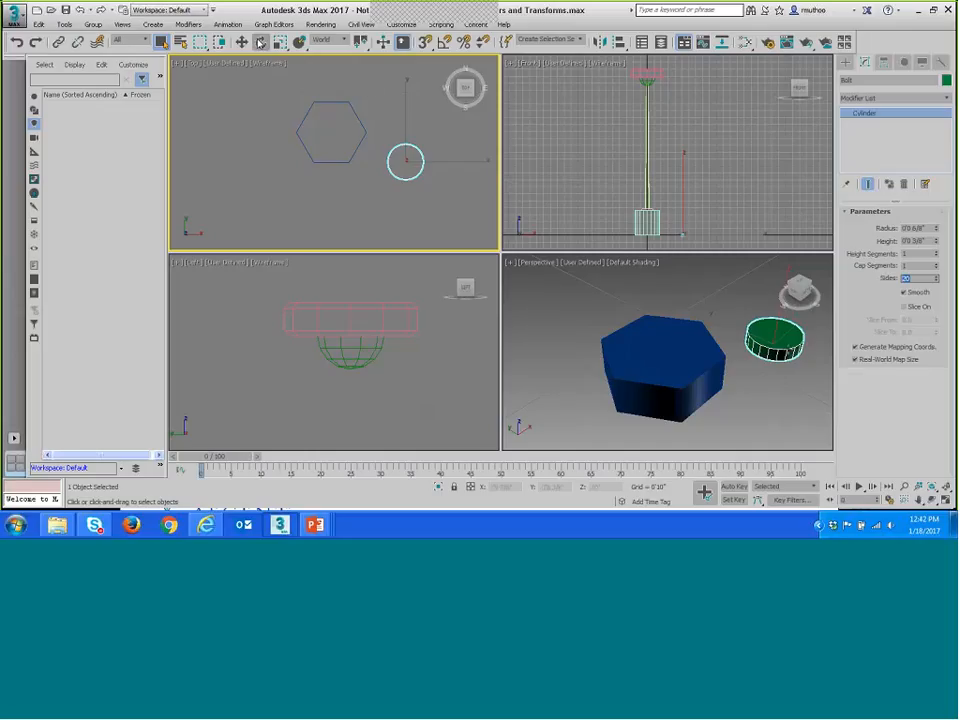
Place the Bolt on the middle of the Nut's top face with Select and Place.
{"action": "key", "text": "y"}
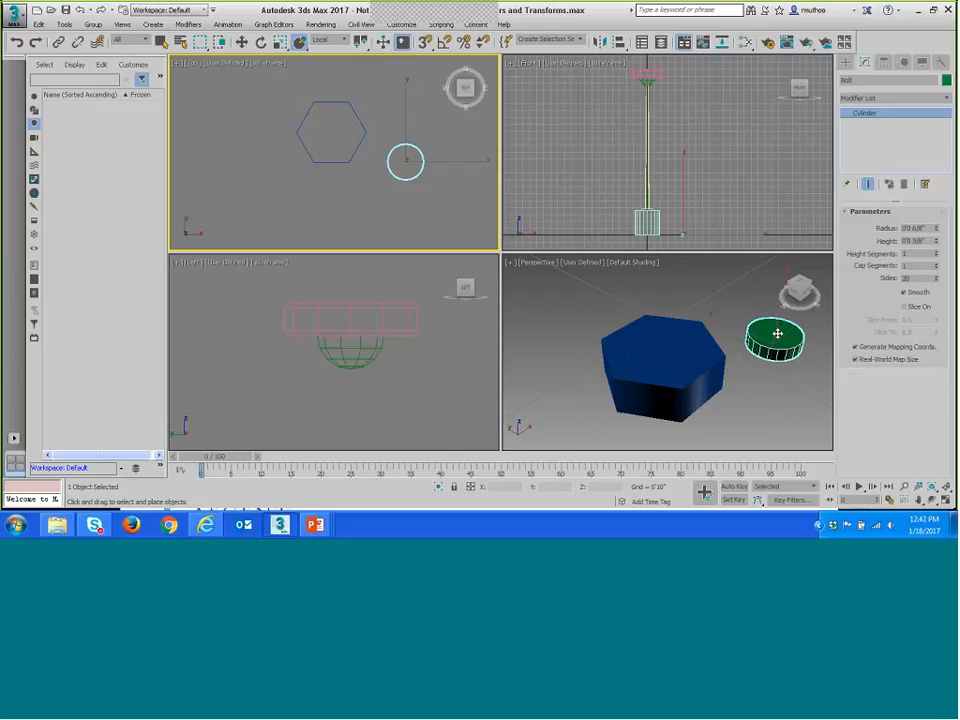
{"action": "left_click_drag", "start_coordinate": [777, 333], "coordinate": [661, 347]}
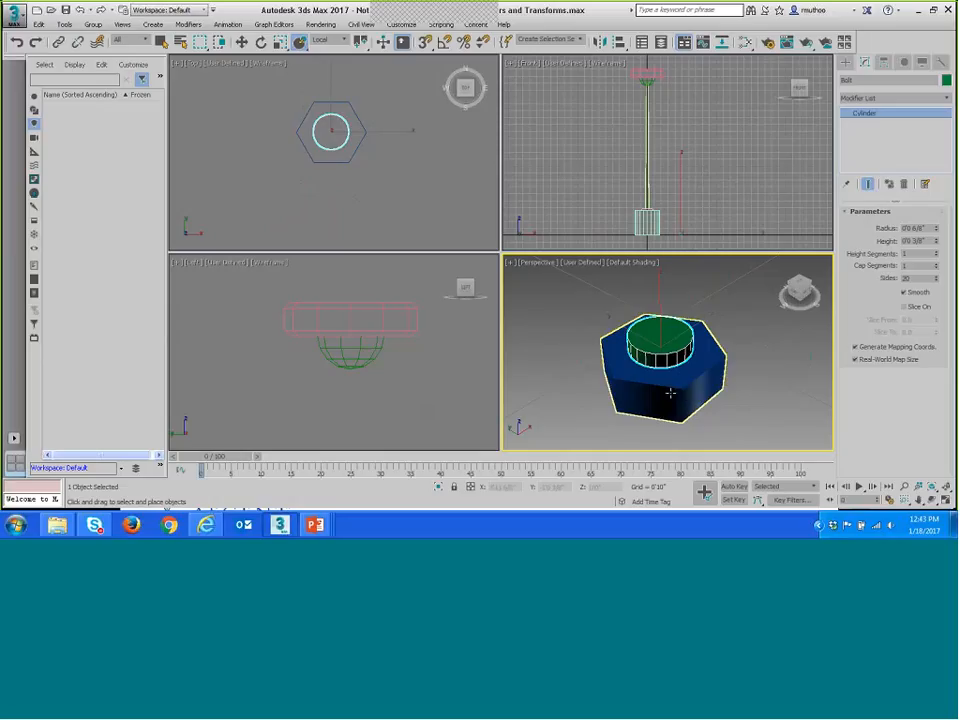
{"action": "left_click", "coordinate": [765, 390]}
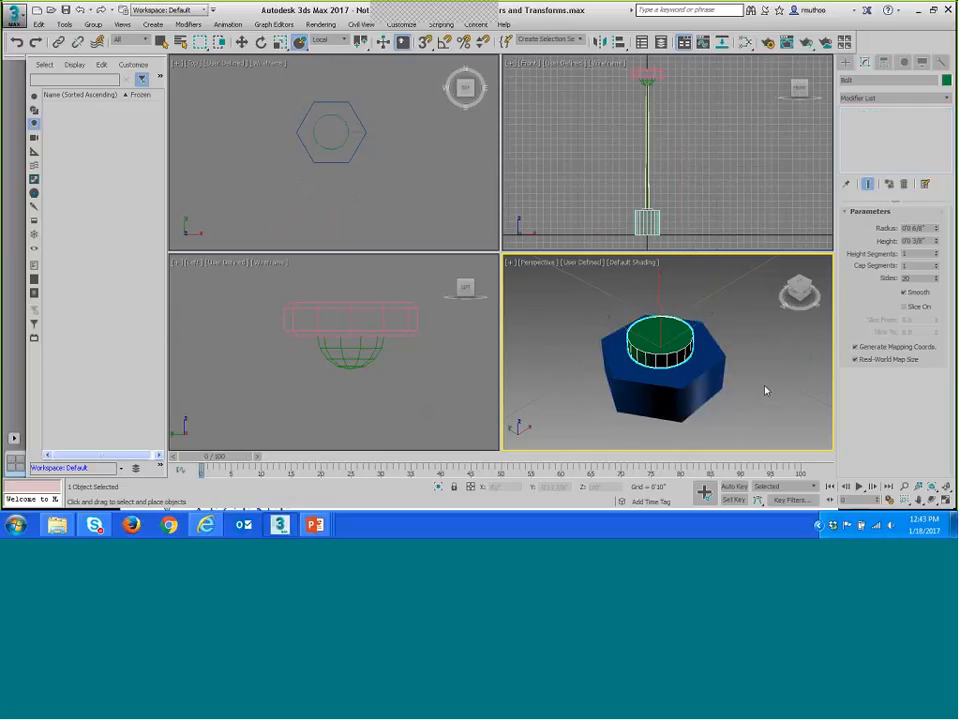
Group the Bolt and the Nut together under the name Anchor.
{"action": "left_click", "coordinate": [659, 345]}
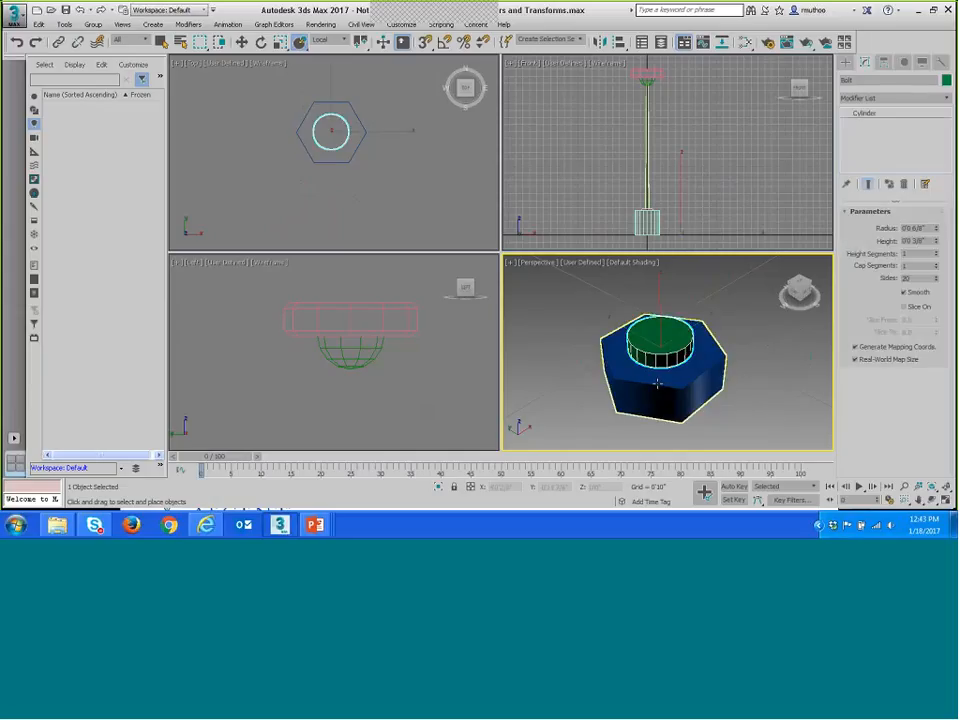
{"action": "left_click", "coordinate": [657, 383]}
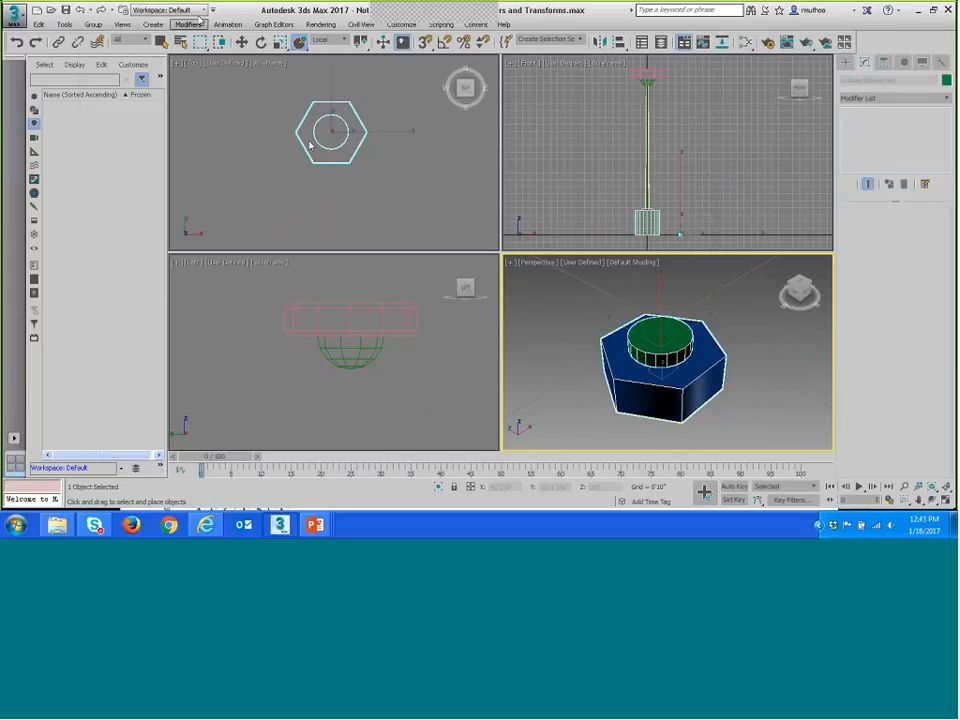
{"action": "left_click", "coordinate": [93, 24]}
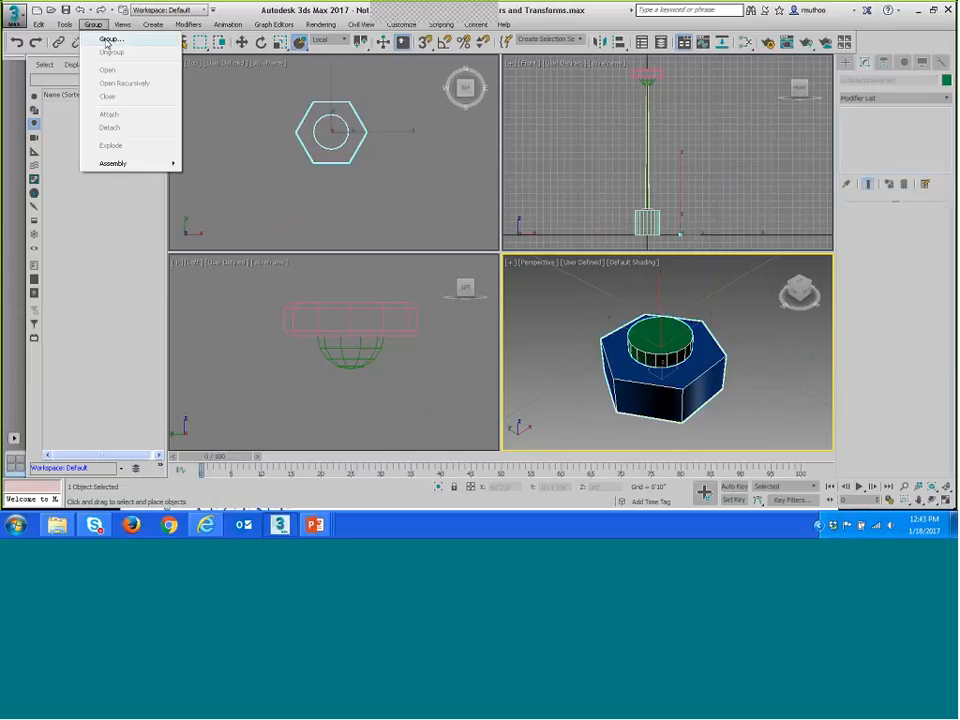
{"action": "left_click", "coordinate": [107, 40]}
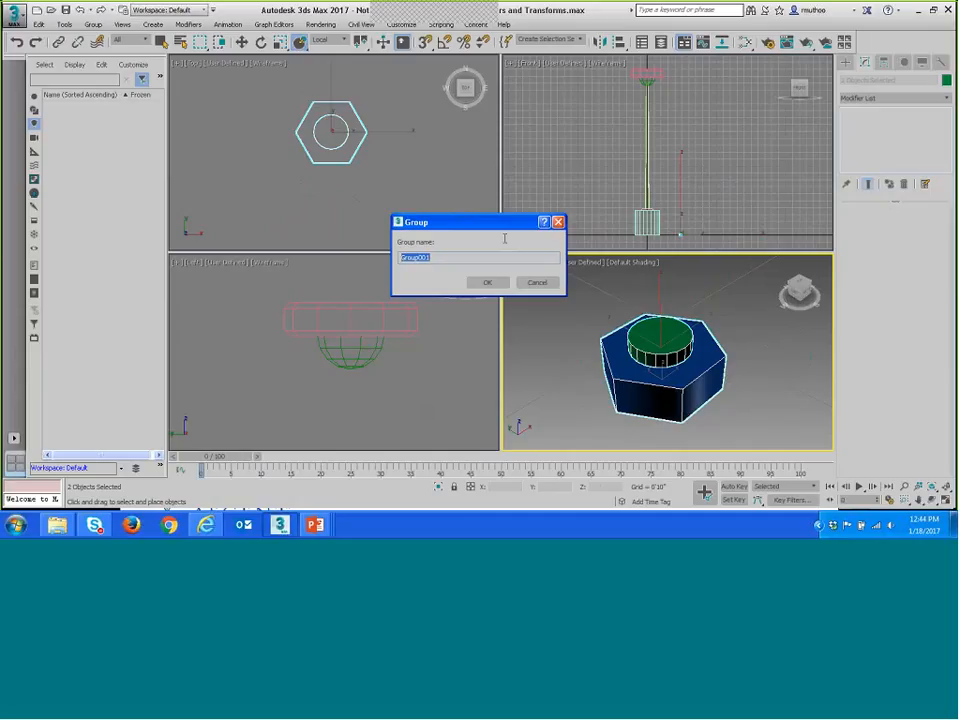
{"action": "type", "text": "Anchor"}
{"action": "left_click", "coordinate": [489, 283]}
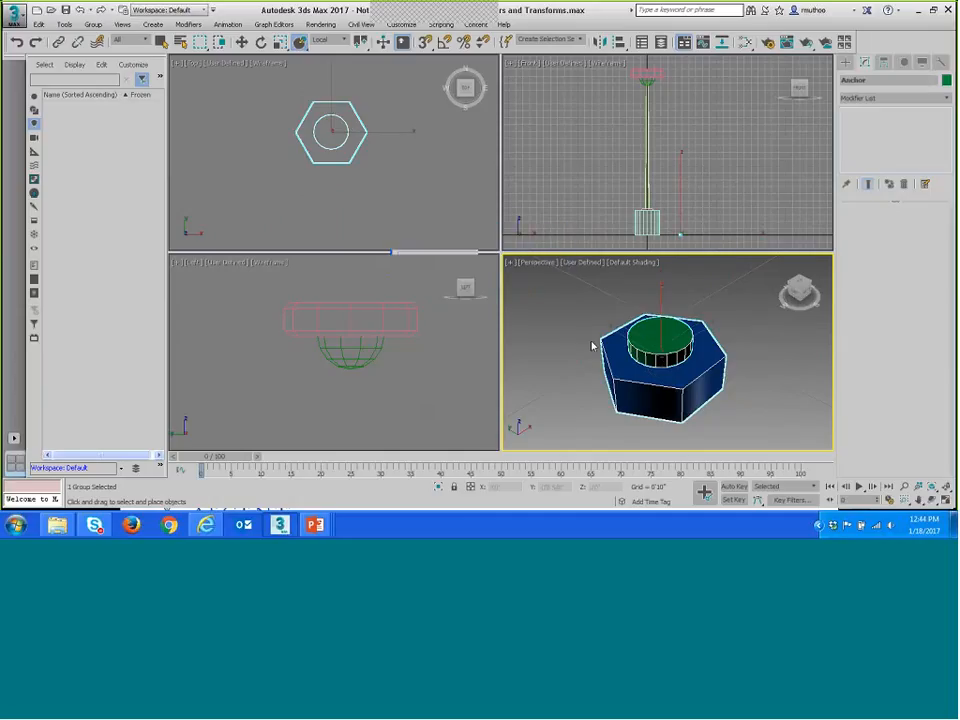
Place the Anchor group on top of the square base plate, near its front corner, with Select and Place.
{"action": "scroll", "coordinate": [608, 325], "scroll_direction": "down", "scroll_amount": 8}
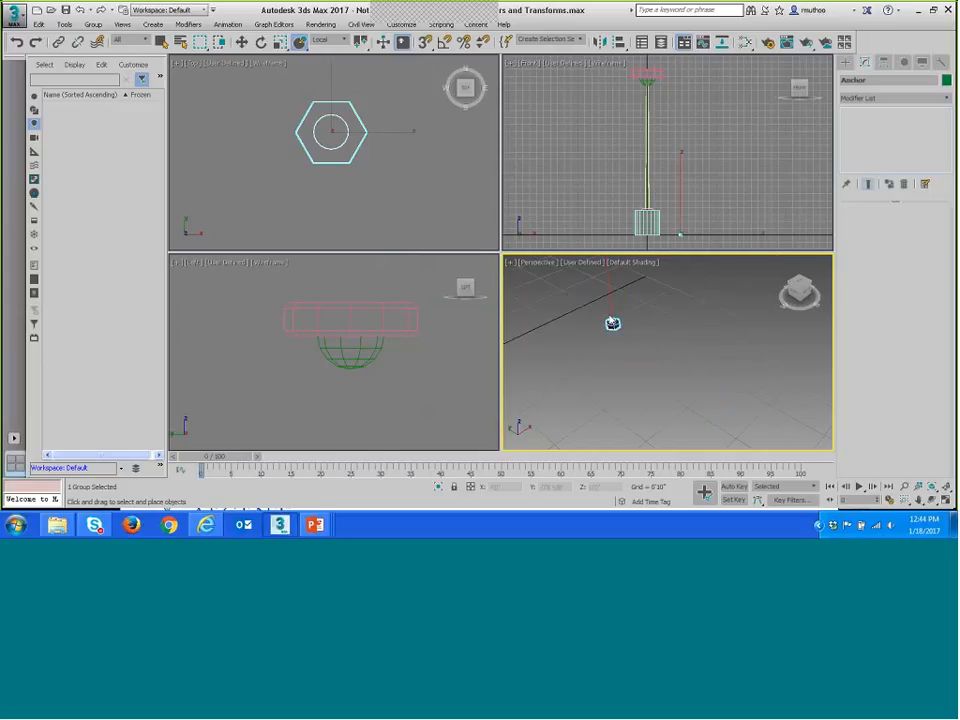
{"action": "scroll", "coordinate": [612, 322], "scroll_direction": "up", "scroll_amount": 10}
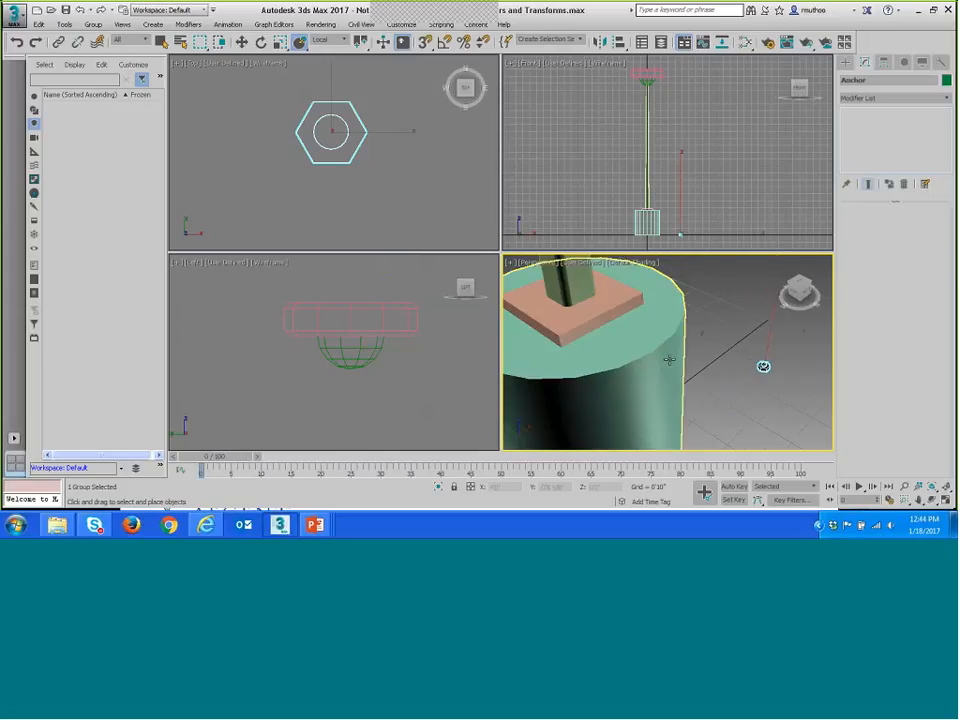
{"action": "middle_click_drag", "start_coordinate": [669, 359], "coordinate": [669, 352]}
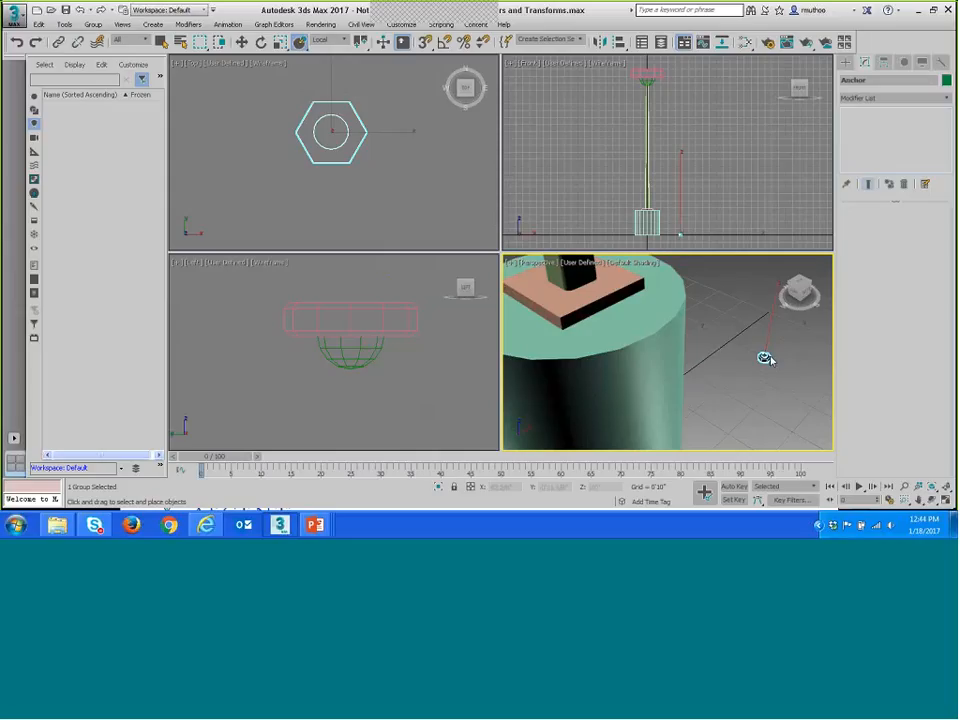
{"action": "left_click", "coordinate": [946, 502]}
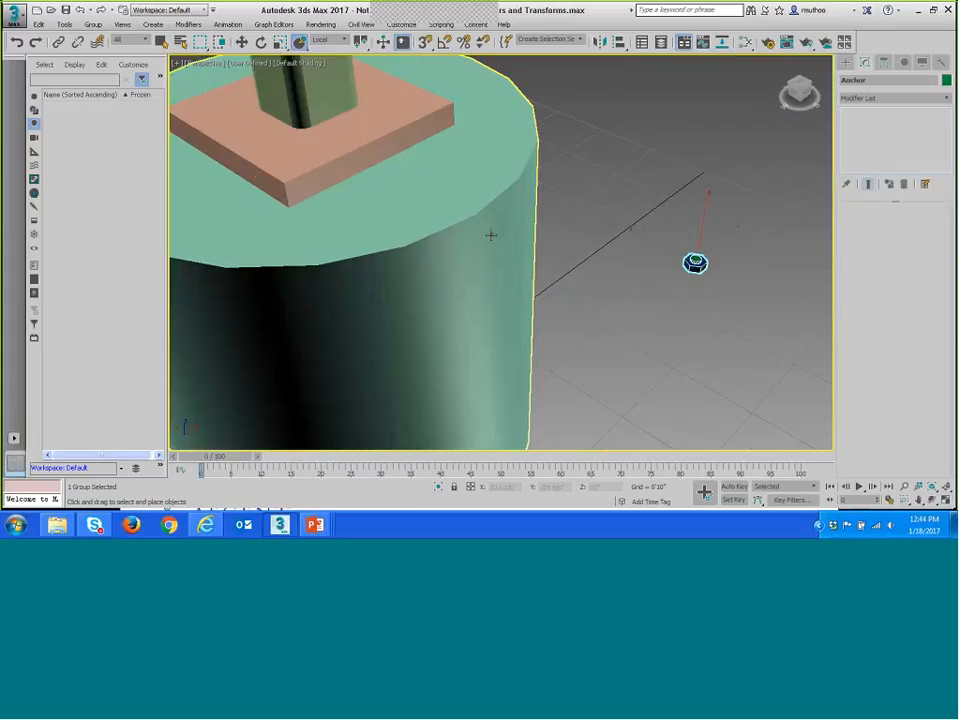
{"action": "middle_click_drag", "start_coordinate": [489, 231], "coordinate": [579, 259], "text": "alt"}
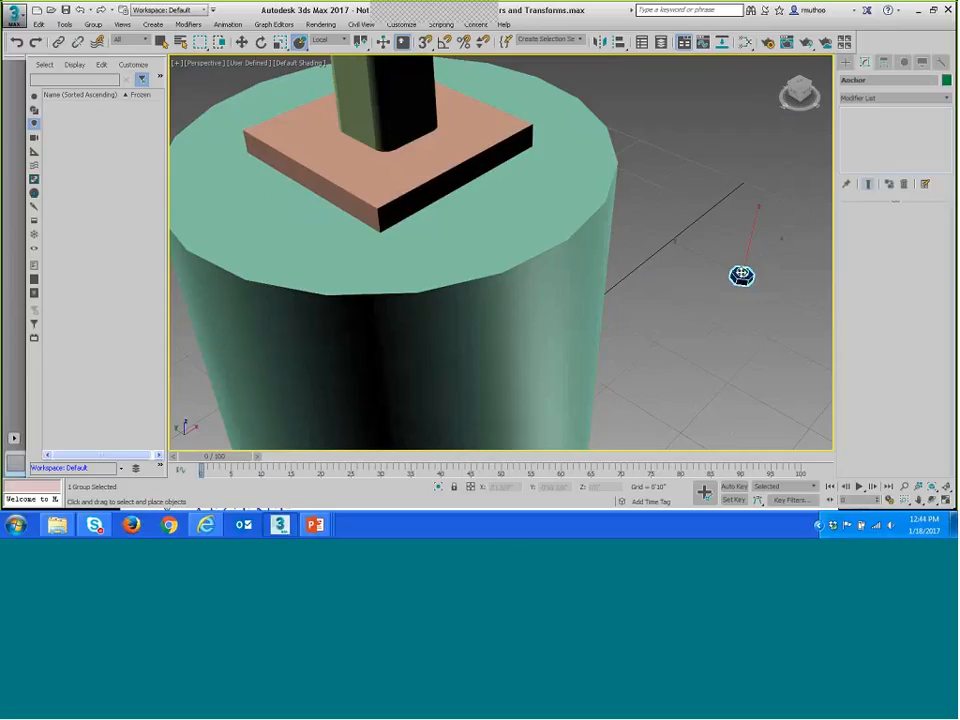
{"action": "left_click_drag", "start_coordinate": [741, 276], "coordinate": [383, 180]}
{"action": "left_click_drag", "start_coordinate": [382, 183], "coordinate": [380, 181]}
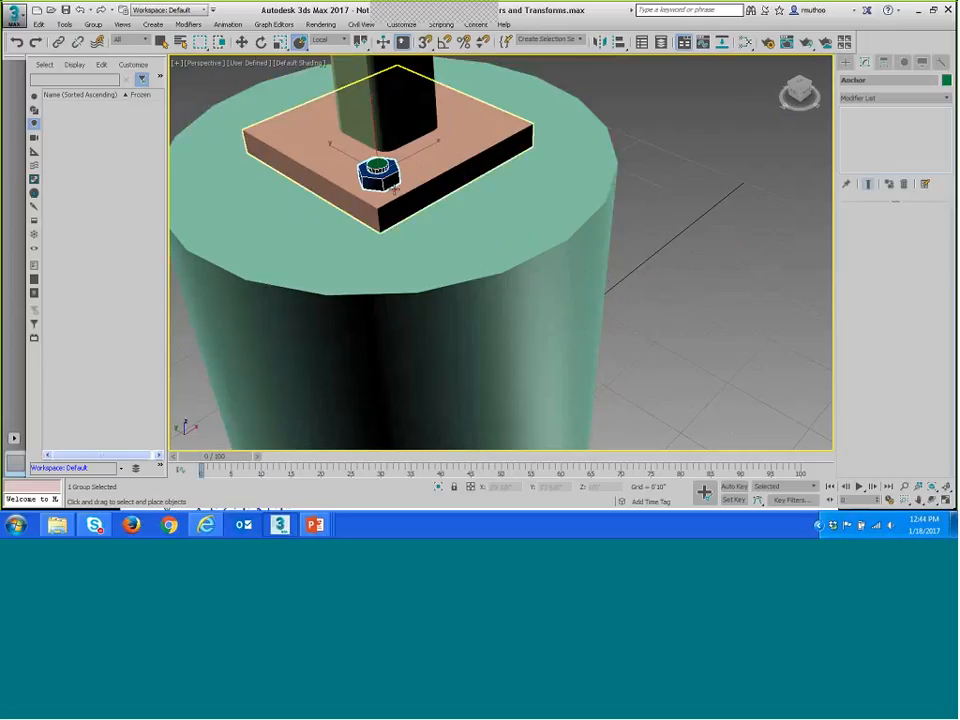
{"action": "mouse_move", "coordinate": [385, 176]}
{"action": "left_mouse_down"}
{"action": "mouse_move", "coordinate": [476, 133]}
{"action": "mouse_move", "coordinate": [484, 111]}
{"action": "mouse_move", "coordinate": [409, 156]}
{"action": "mouse_move", "coordinate": [395, 177]}
{"action": "mouse_move", "coordinate": [378, 183]}
{"action": "mouse_move", "coordinate": [380, 175]}
{"action": "left_mouse_up"}
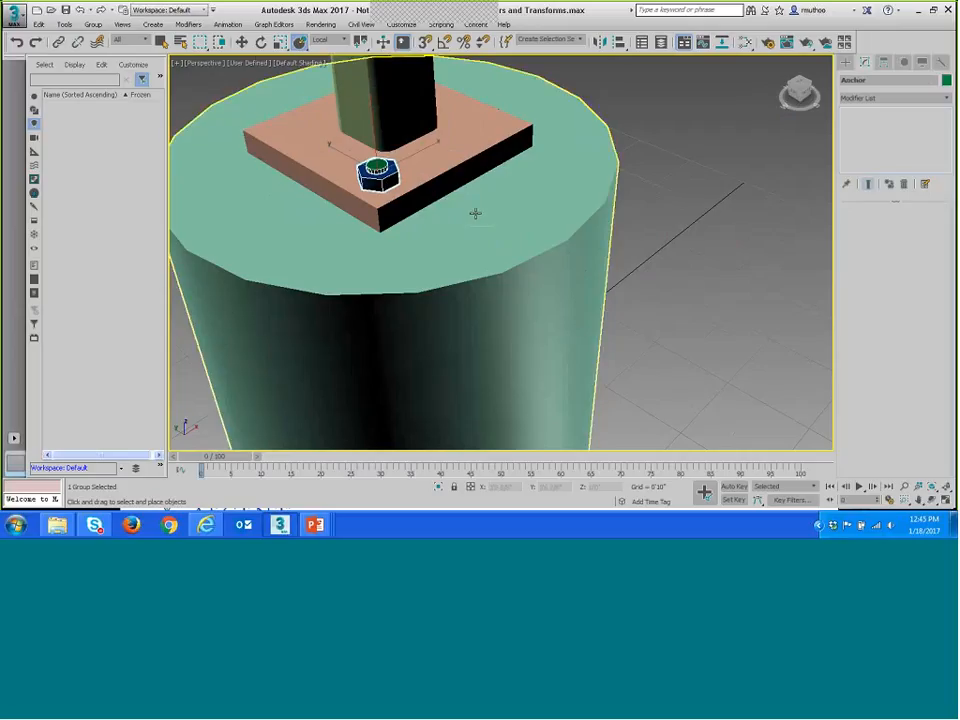
Clone the Anchor group along X in the Top view to the base plate's lower-right corner, at about X 0'5 4/8".
{"action": "left_click", "coordinate": [946, 499]}
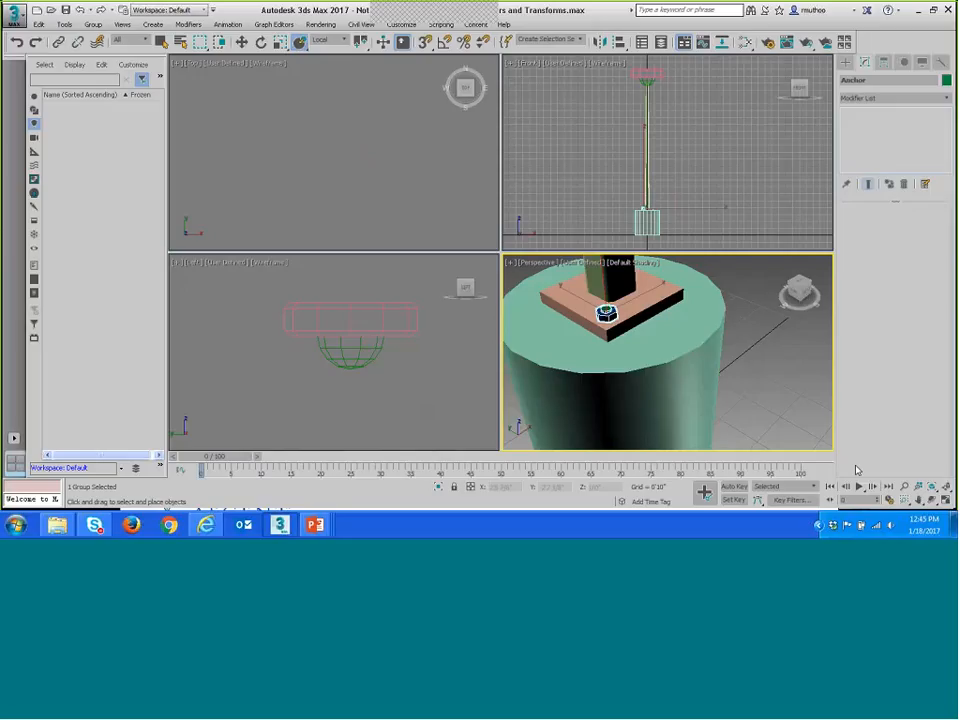
{"action": "left_click", "coordinate": [946, 488]}
{"action": "scroll", "coordinate": [399, 195], "scroll_direction": "up", "scroll_amount": 2}
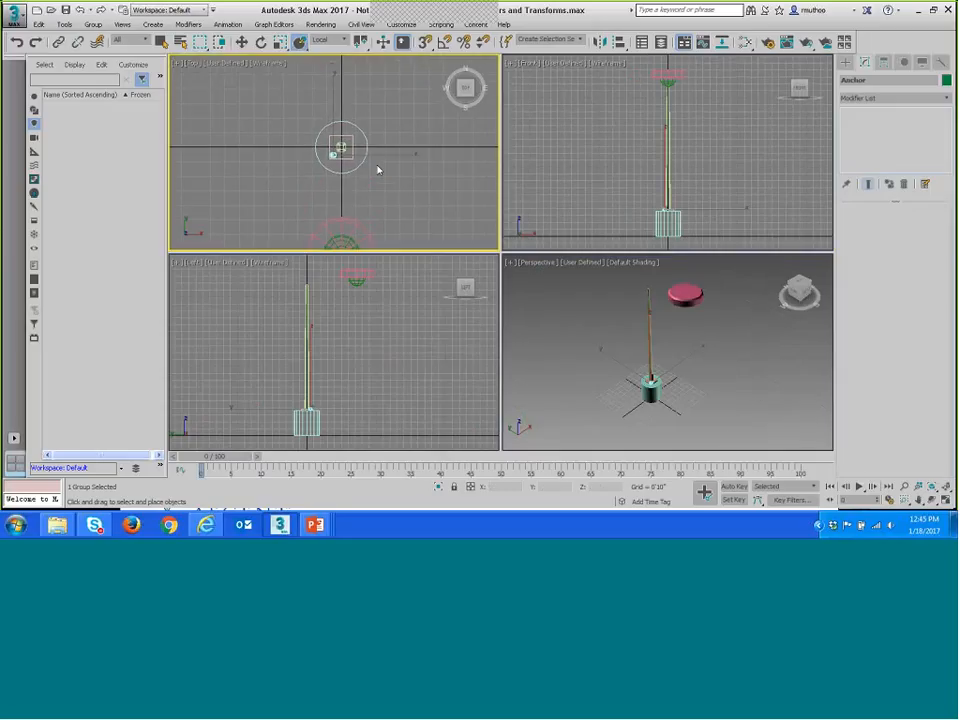
{"action": "scroll", "coordinate": [370, 165], "scroll_direction": "up", "scroll_amount": 5}
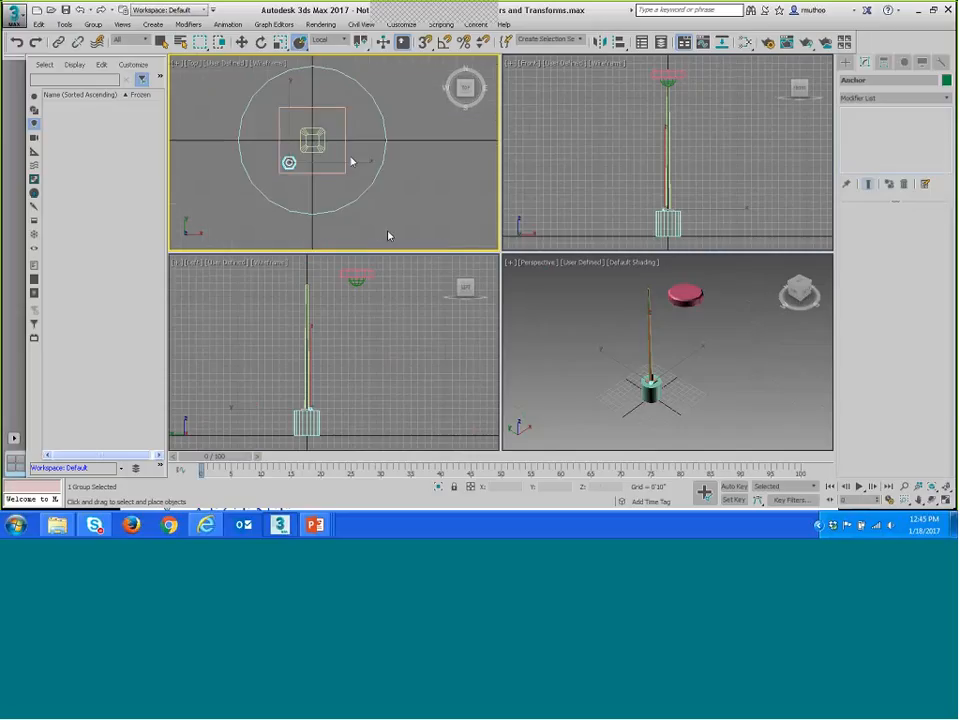
{"action": "scroll", "coordinate": [400, 200], "scroll_direction": "up", "scroll_amount": 3}
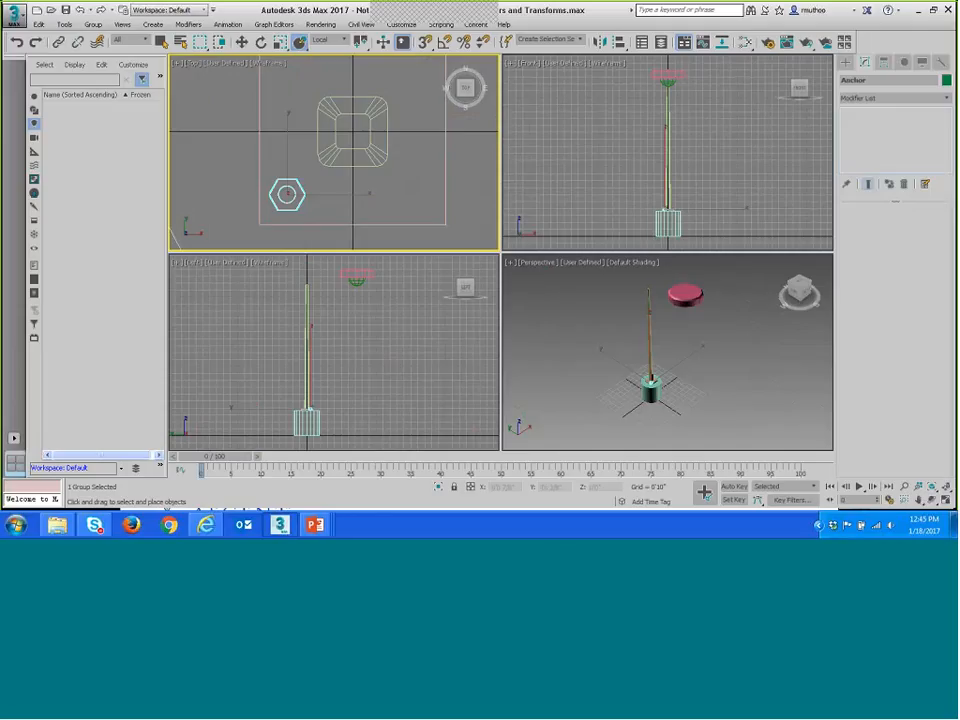
{"action": "key", "text": "w"}
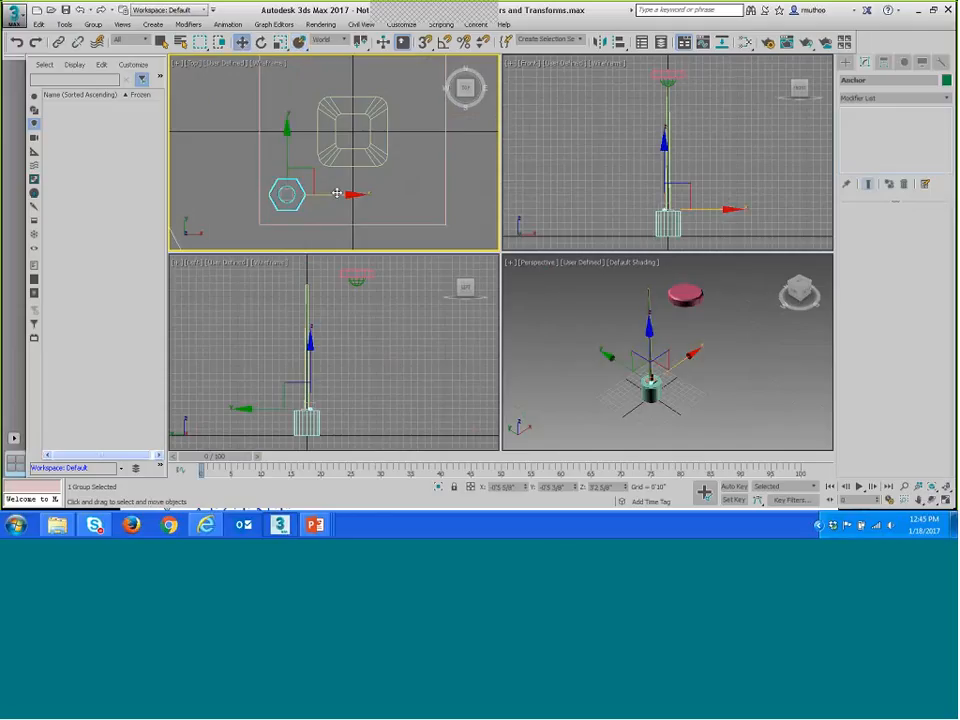
{"action": "left_click_drag", "start_coordinate": [352, 195], "coordinate": [467, 197], "text": "shift"}
{"action": "key", "text": "Return"}
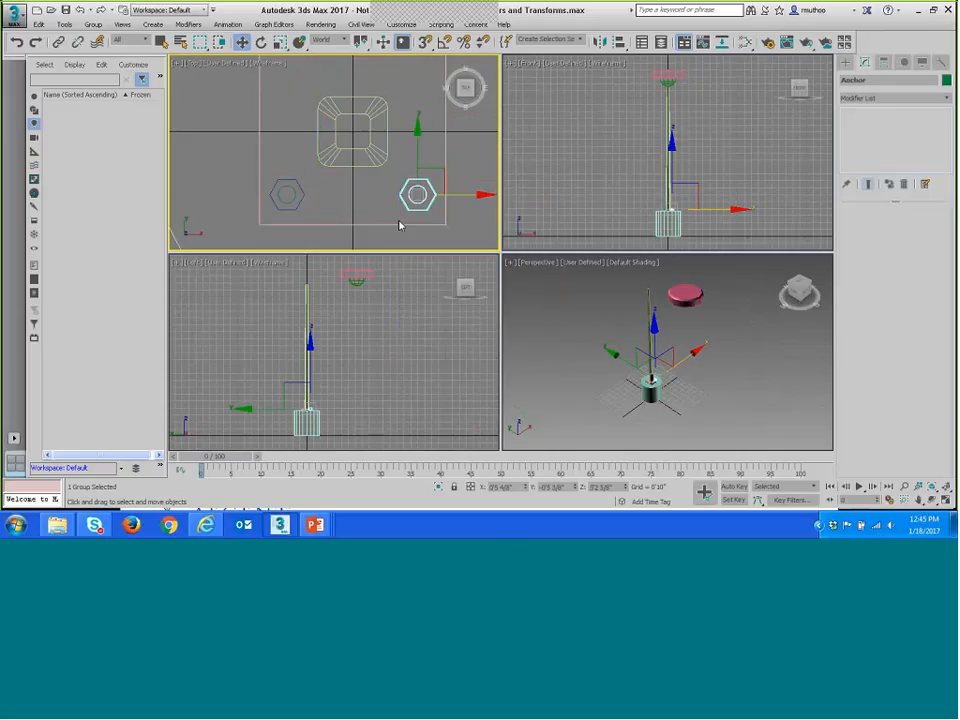
Clone the lower-right anchor as an instance along Y to the base plate's upper-right corner, at about Y 0'6".
{"action": "middle_click_drag", "start_coordinate": [392, 229], "coordinate": [384, 277]}
{"action": "left_click", "coordinate": [408, 188]}
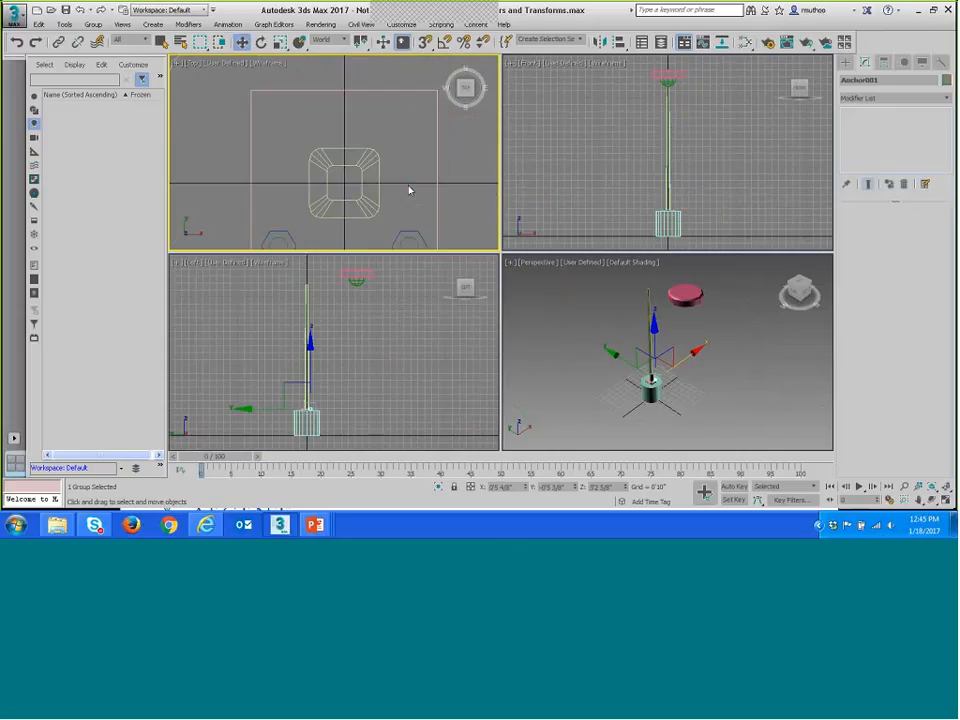
{"action": "left_click", "coordinate": [408, 242]}
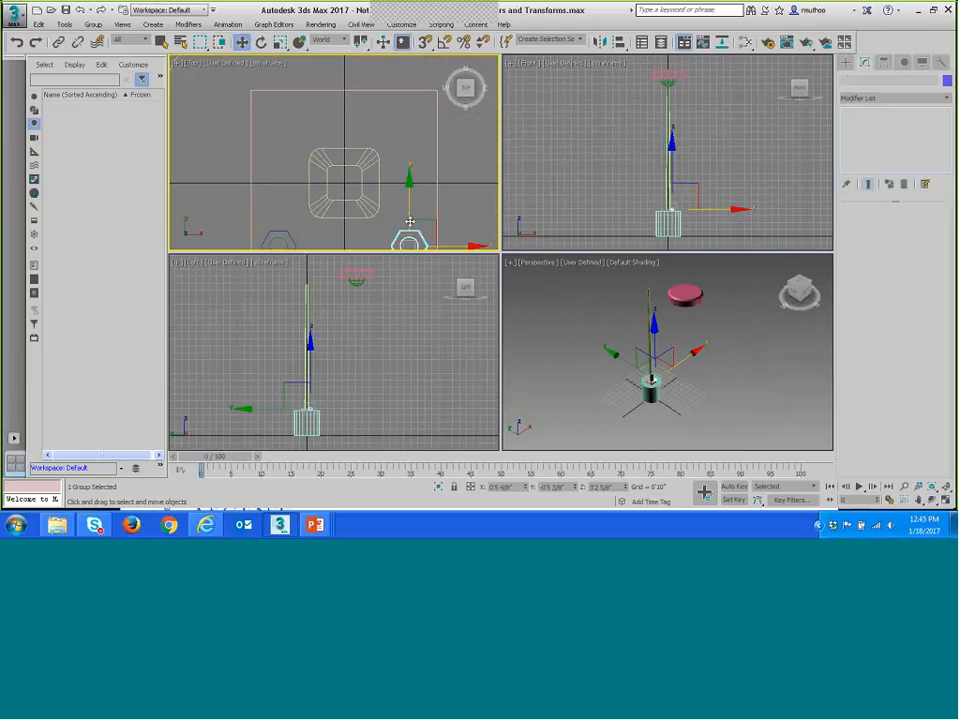
{"action": "left_click_drag", "start_coordinate": [415, 195], "coordinate": [415, 66]}
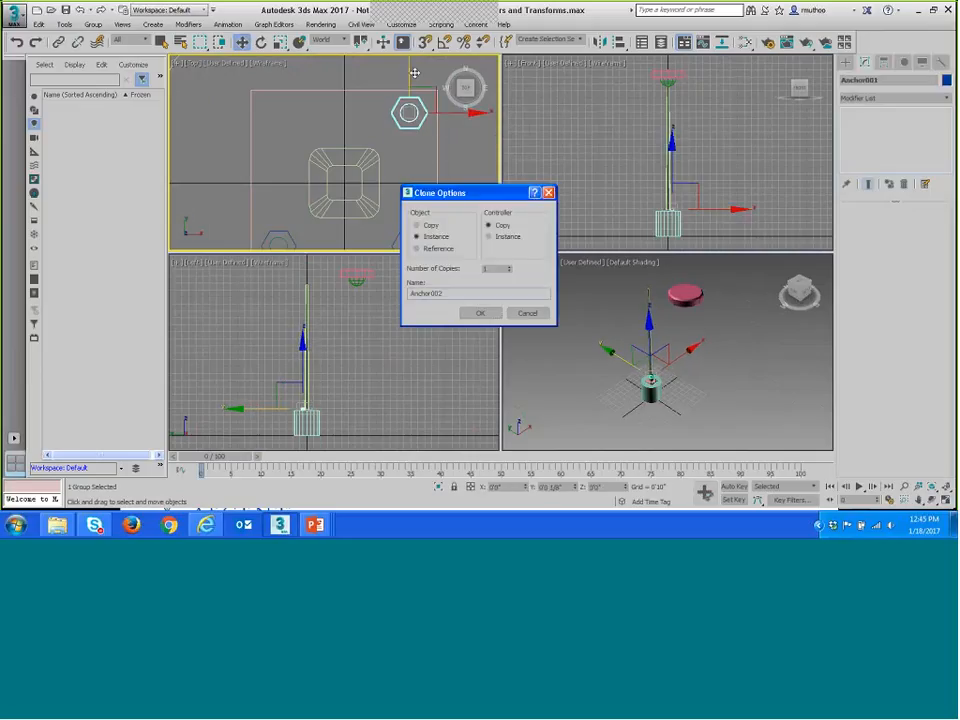
{"action": "left_click", "coordinate": [474, 316]}
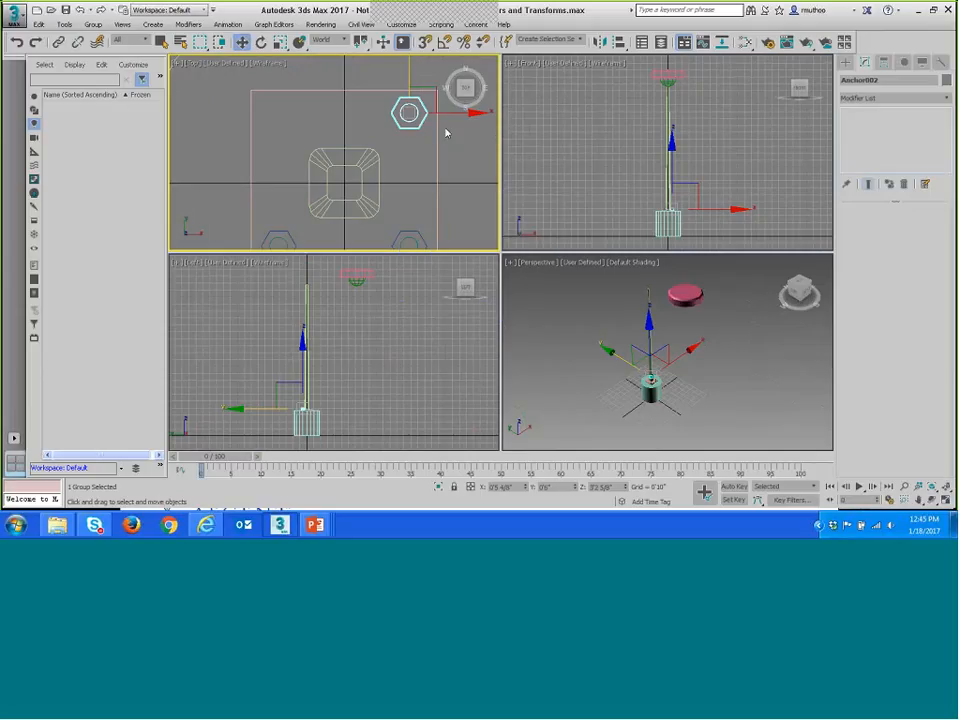
Clone the upper-right anchor along X to the base plate's upper-left corner, at about X -0'5 3/8", and clear the selection.
{"action": "left_click_drag", "start_coordinate": [408, 112], "coordinate": [313, 107], "text": "shift"}
{"action": "left_click", "coordinate": [480, 313]}
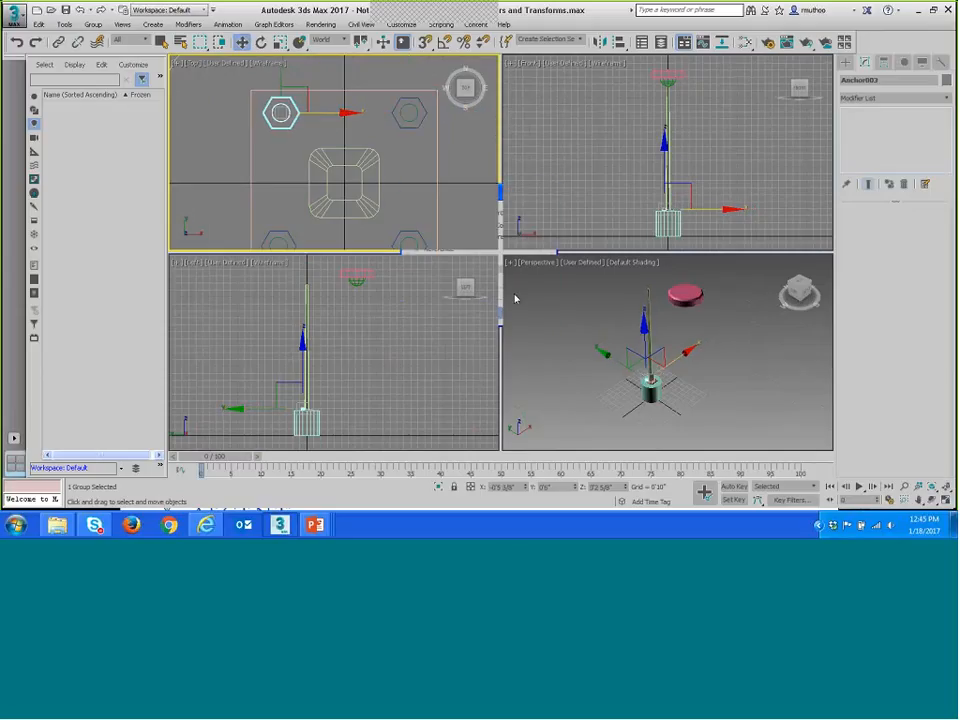
{"action": "middle_click_drag", "start_coordinate": [433, 180], "coordinate": [440, 150]}
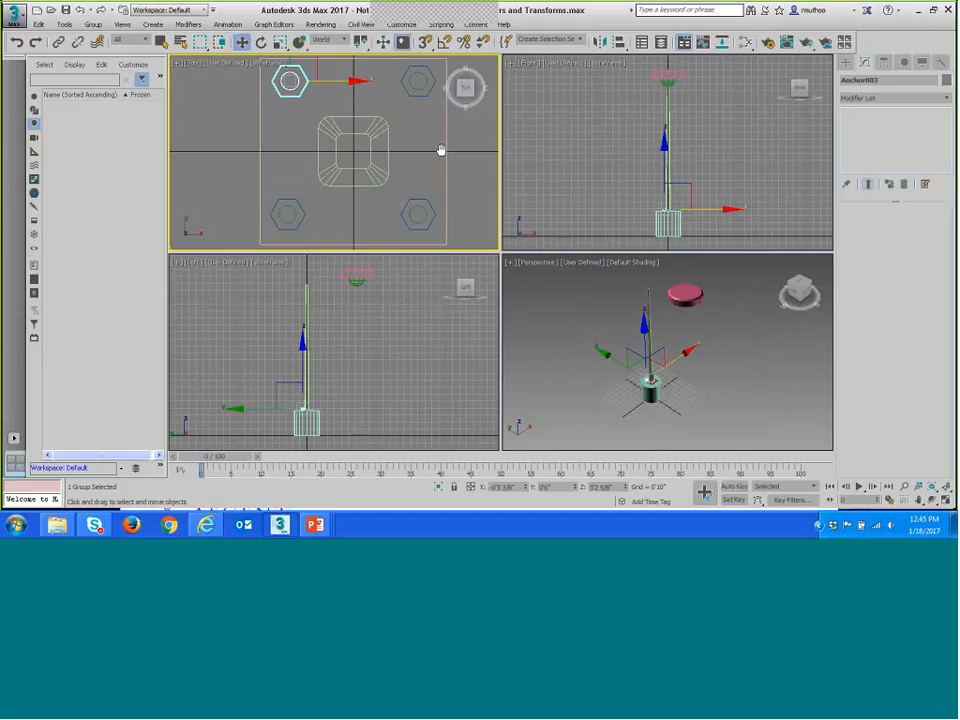
{"action": "left_click", "coordinate": [463, 178]}
{"action": "scroll", "coordinate": [414, 163], "scroll_direction": "down", "scroll_amount": 2}
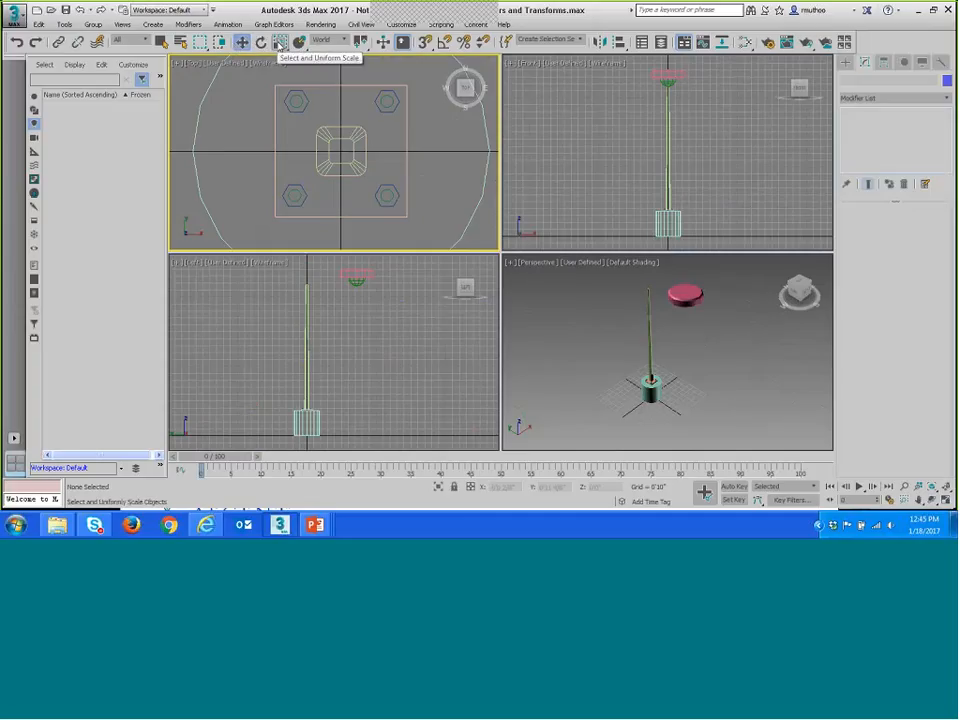
{"action": "left_click_drag", "start_coordinate": [280, 44], "coordinate": [286, 51]}
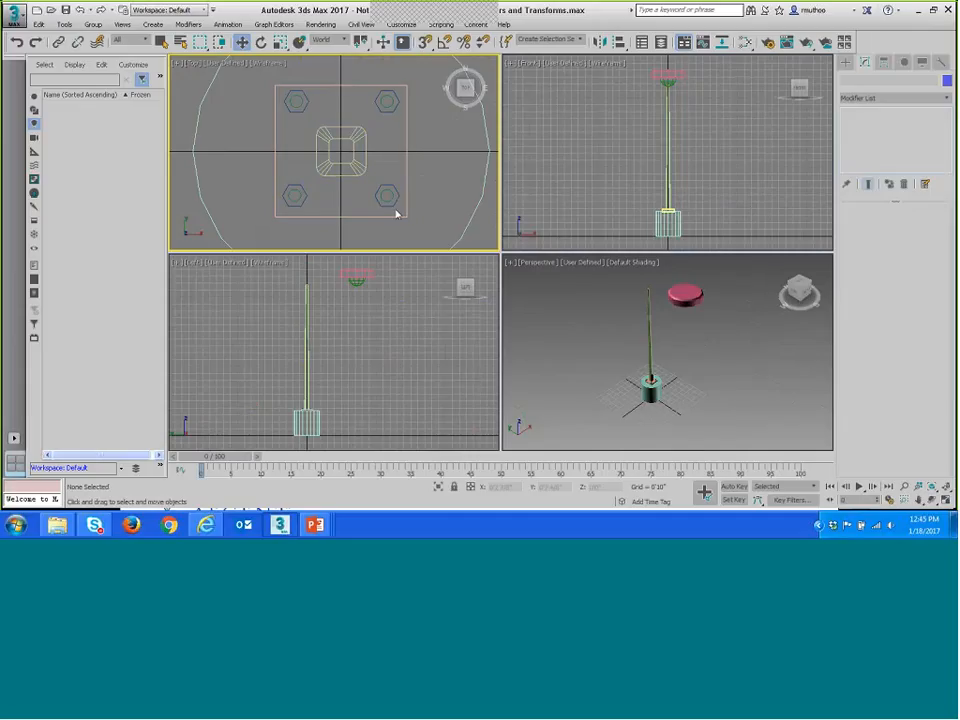
{"action": "left_click", "coordinate": [716, 369]}
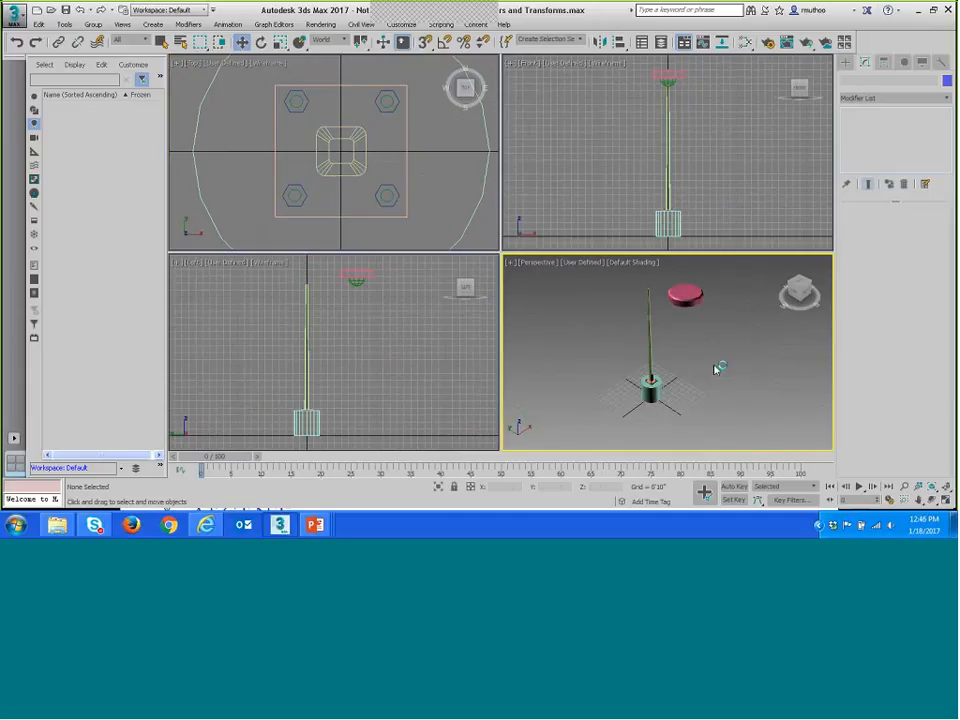
{"action": "scroll", "coordinate": [716, 369], "scroll_direction": "up", "scroll_amount": 3}
{"action": "middle_click_drag", "start_coordinate": [716, 369], "coordinate": [716, 351], "text": "alt"}
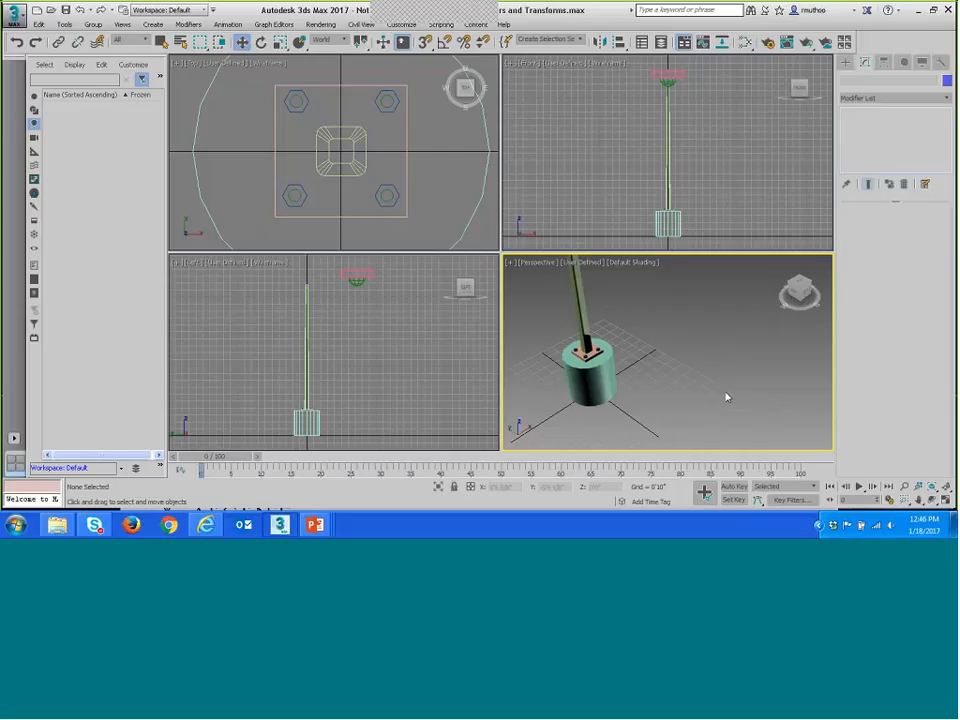
{"action": "key", "text": "alt+Tab"}
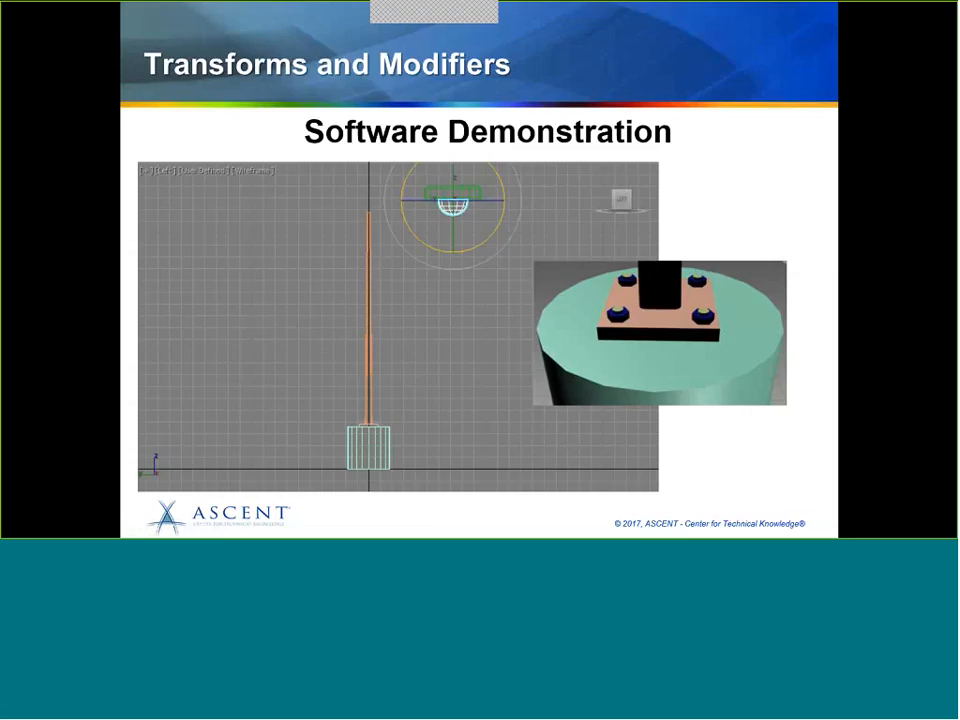
{"action": "left_click", "coordinate": [907, 379]}
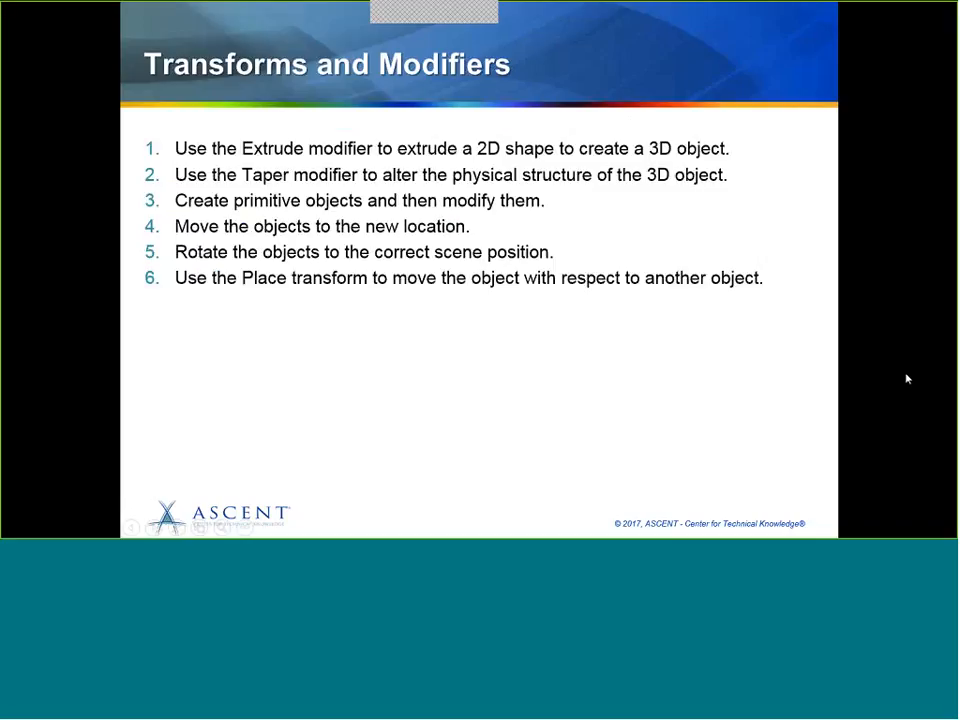